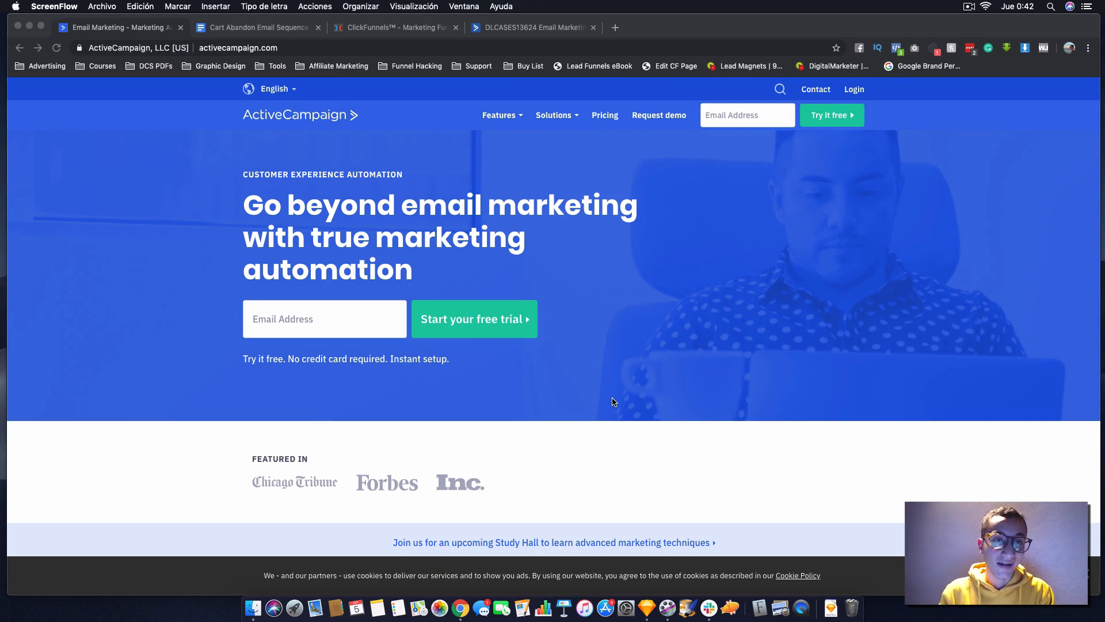
- Open the ActiveCampaign pricing page and show the plan prices with monthly billing
click(410, 25)
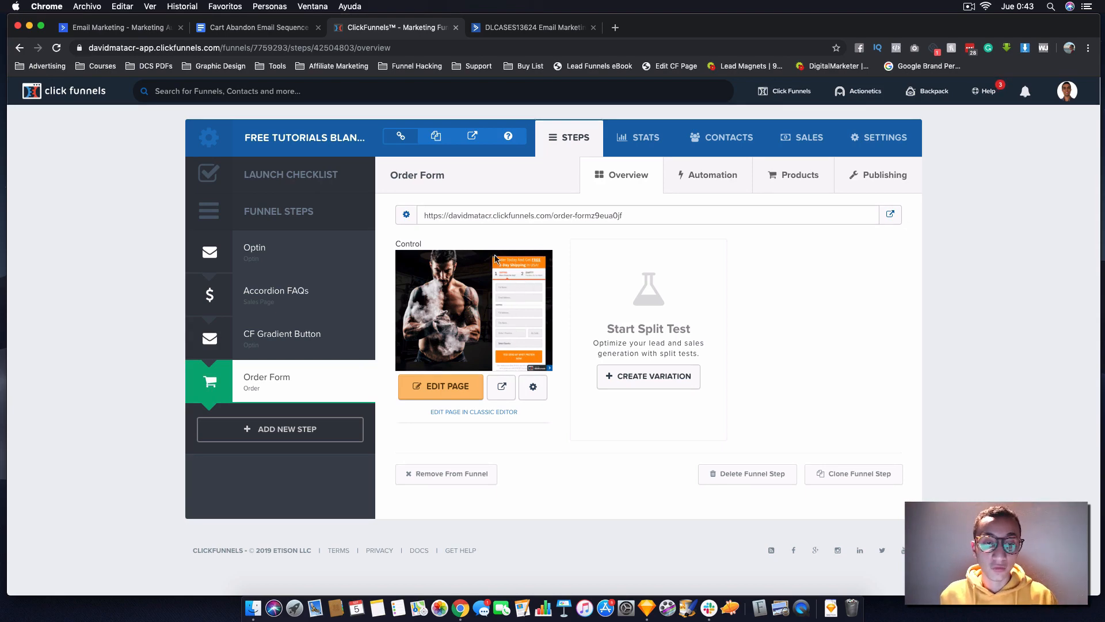
click(119, 35)
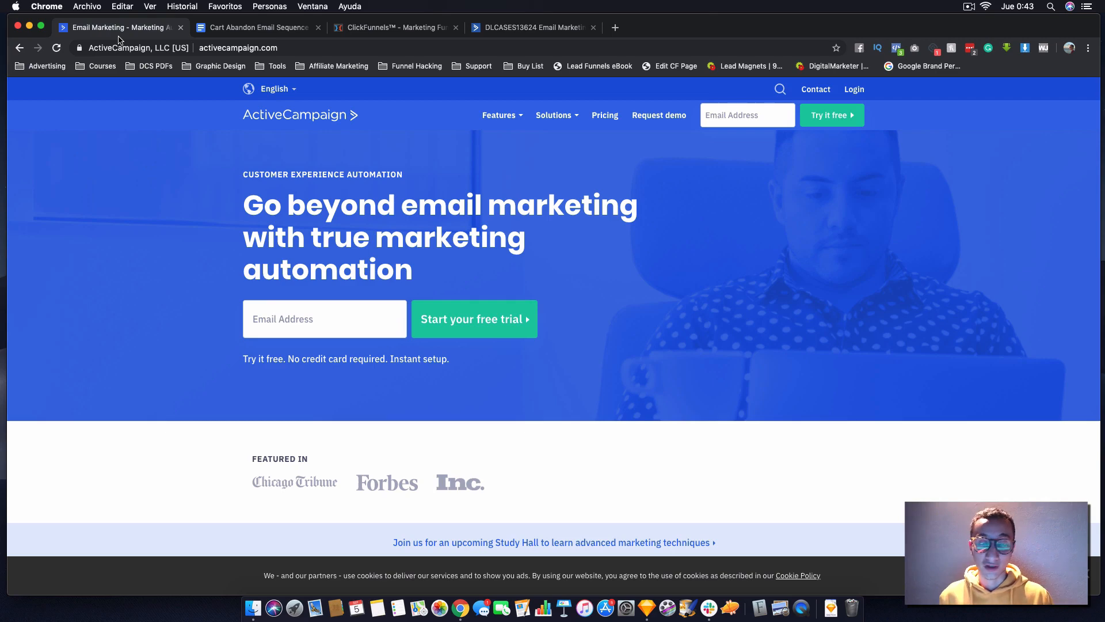
click(614, 129)
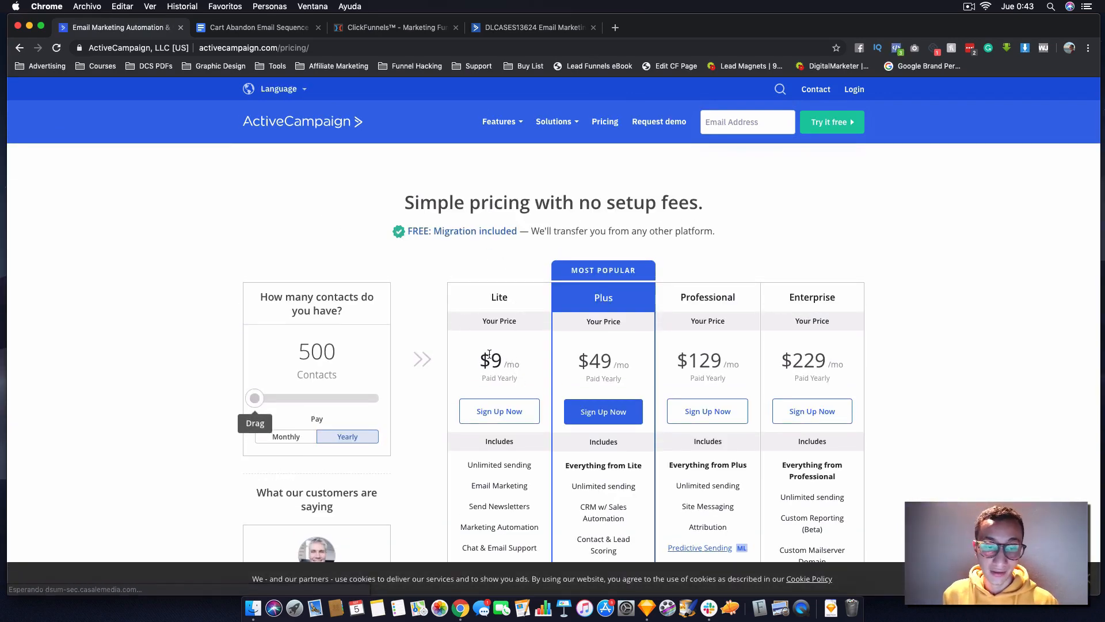
click(285, 439)
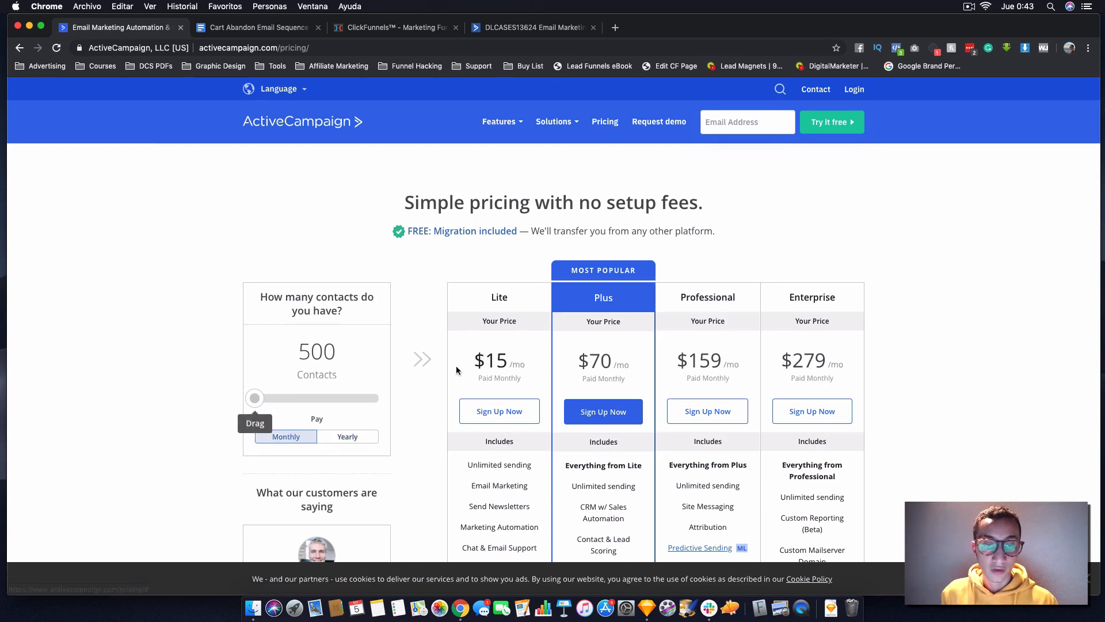
- Examine the Lite plan's monthly price and the features it includes
drag(459, 351, 458, 352)
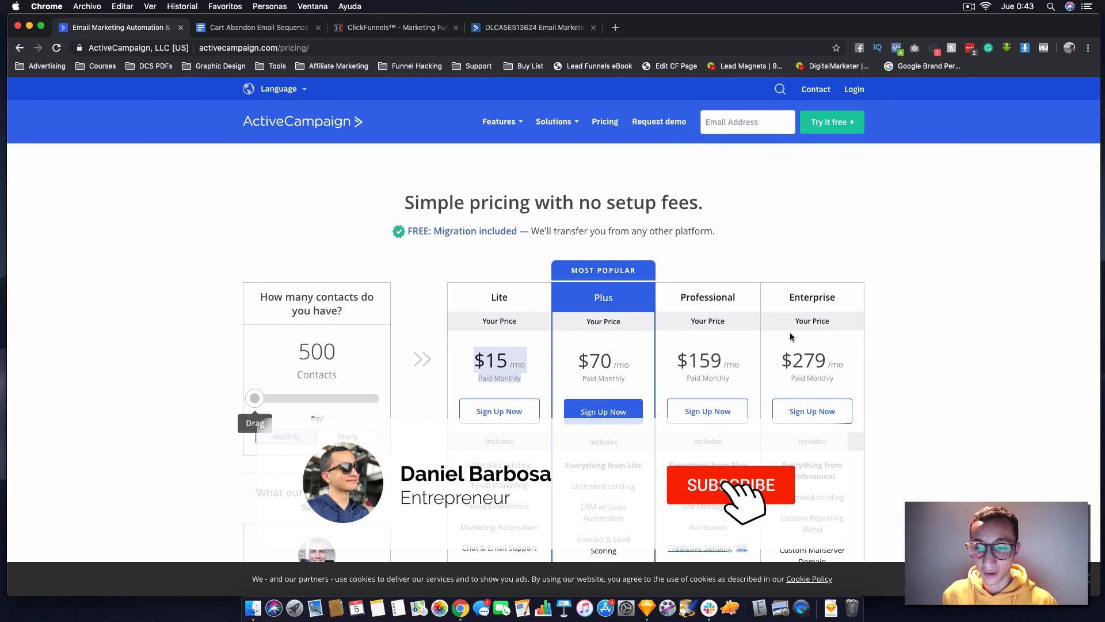
scroll(714, 380, down, 3)
scroll(714, 379, up, 1)
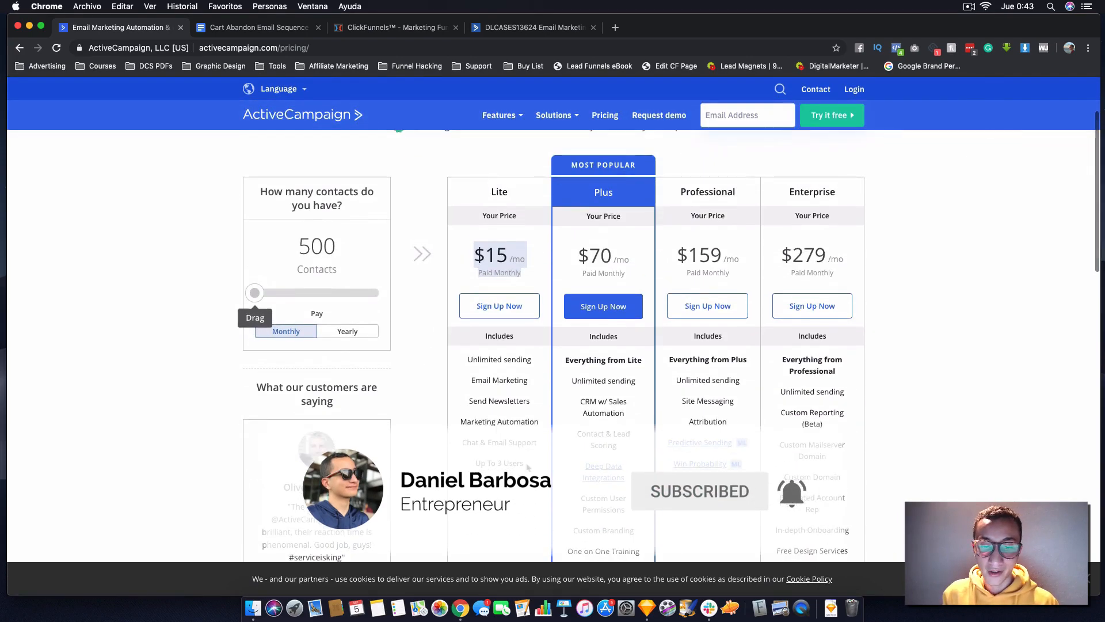
drag(528, 472, 471, 186)
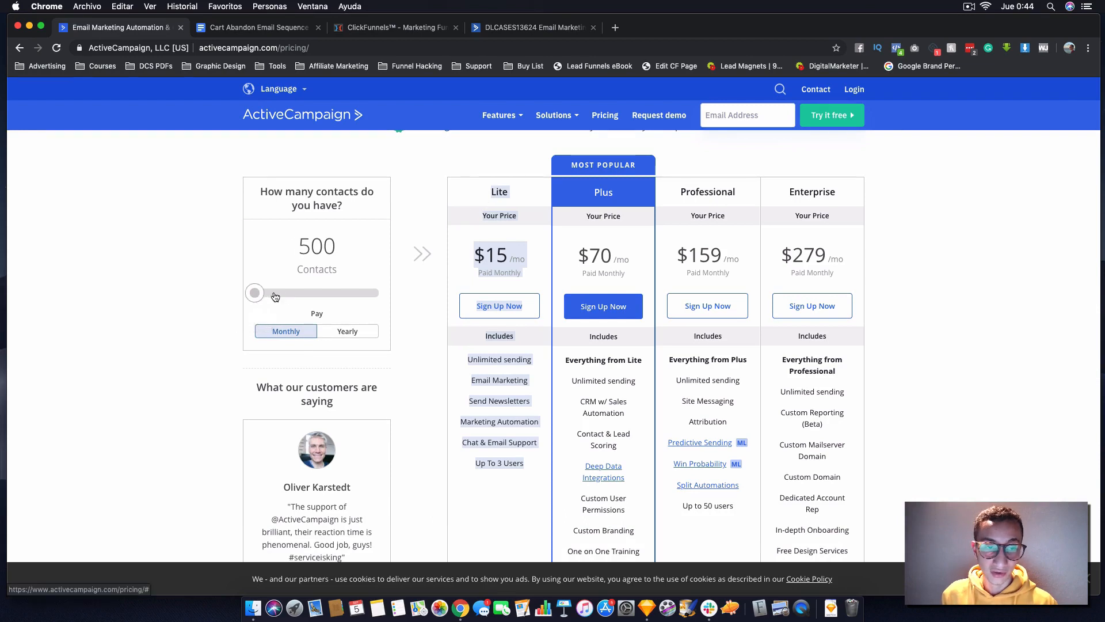
- Compare the Lite plan's monthly price for 1,000 contacts and for 500 contacts
drag(257, 292, 268, 293)
double_click(488, 254)
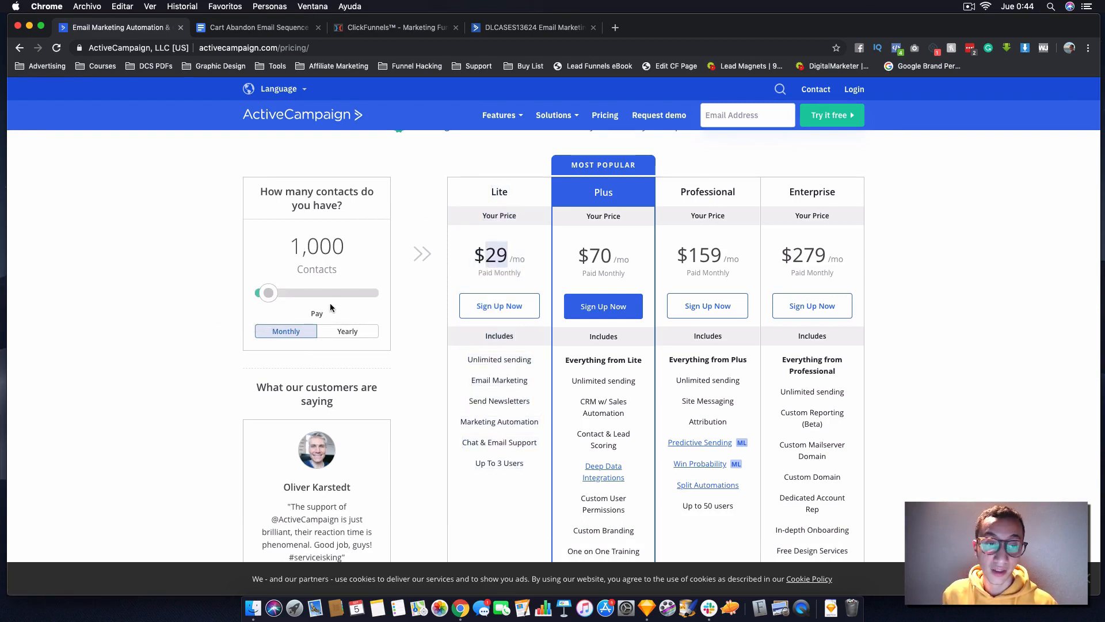
drag(269, 292, 219, 288)
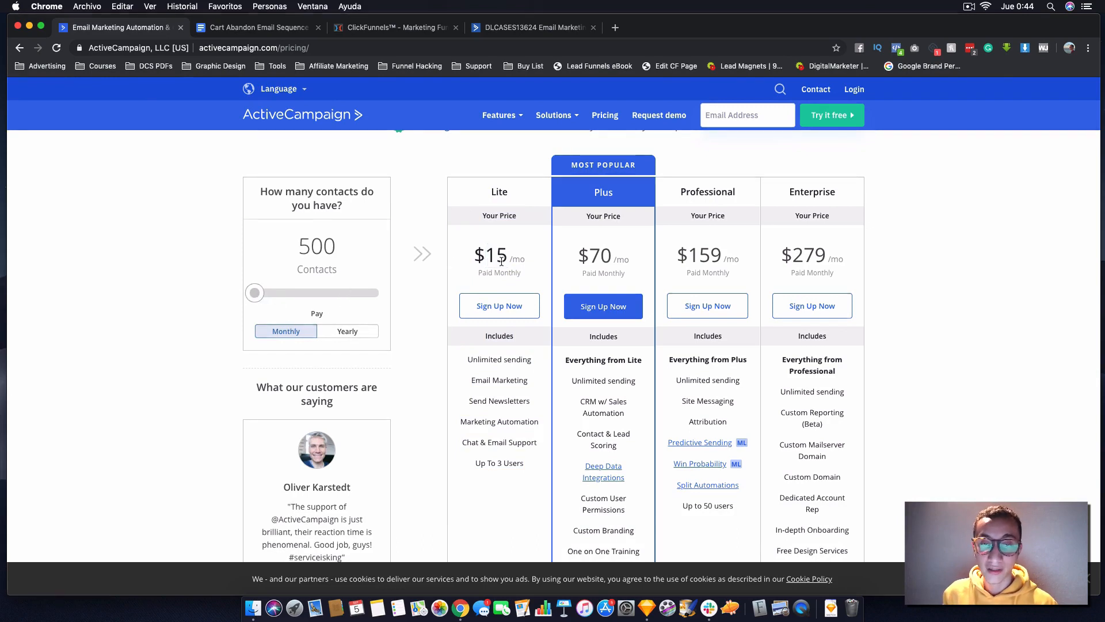
drag(516, 270, 406, 212)
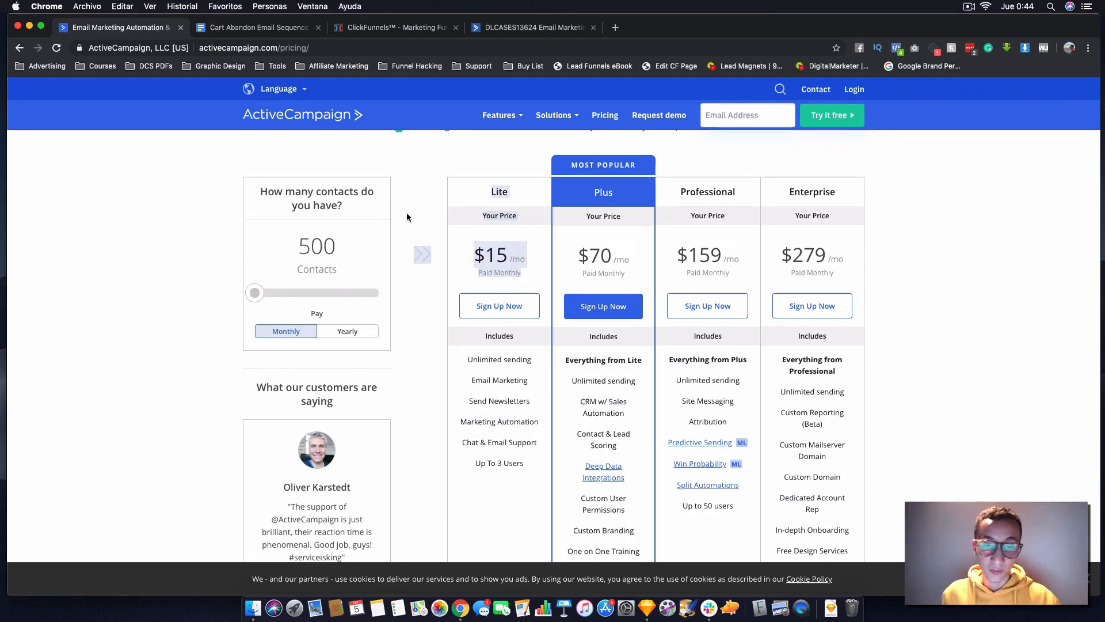
- View the Order Form step in the ClickFunnels funnel, and return to the ActiveCampaign home page
click(379, 24)
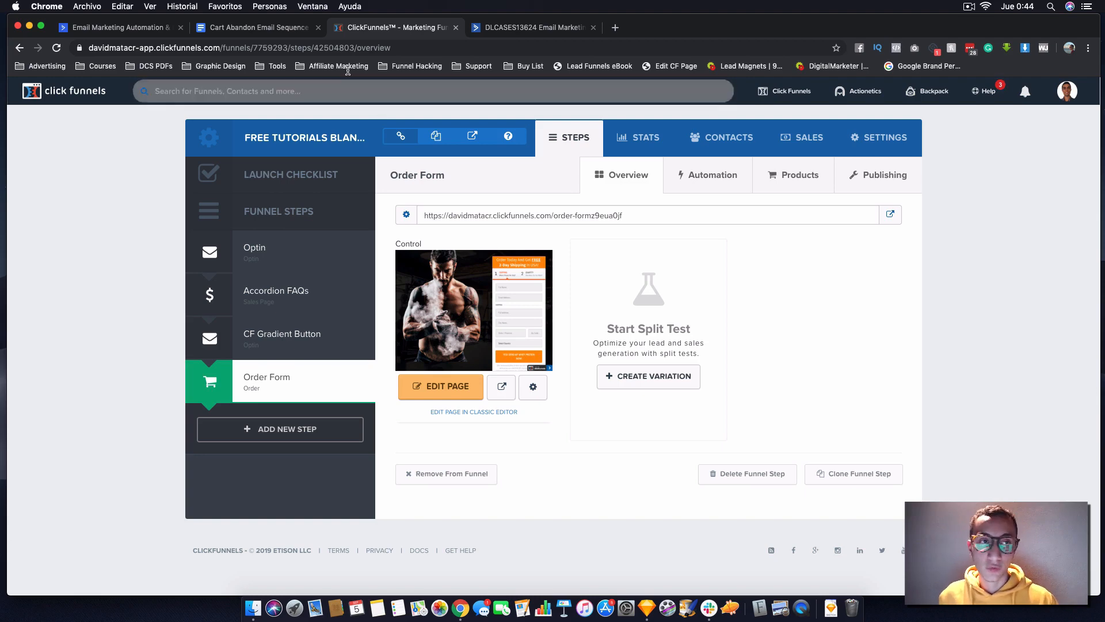
click(129, 28)
scroll(206, 184, up, 2)
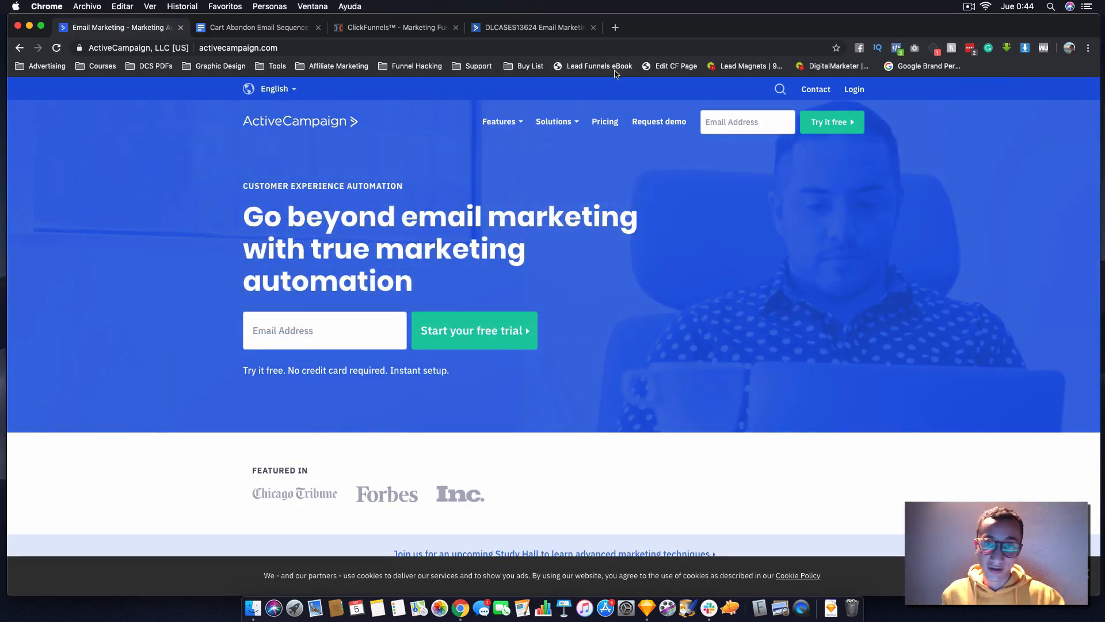
- Search Google for "activecampaign clickfunnels" in a new browser tab
click(614, 27)
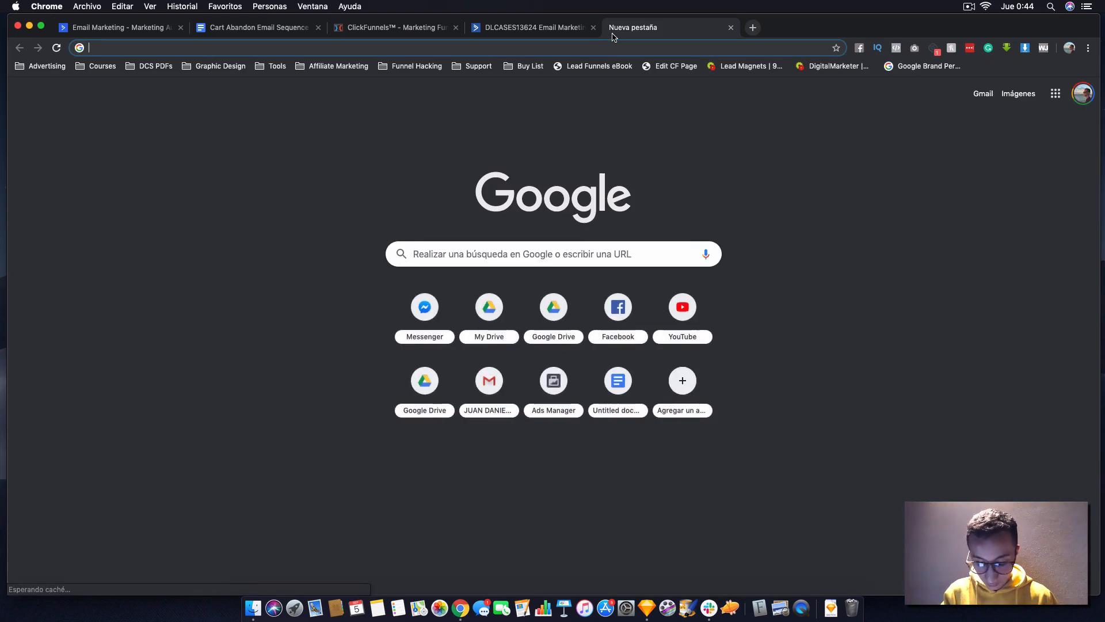
text(a)
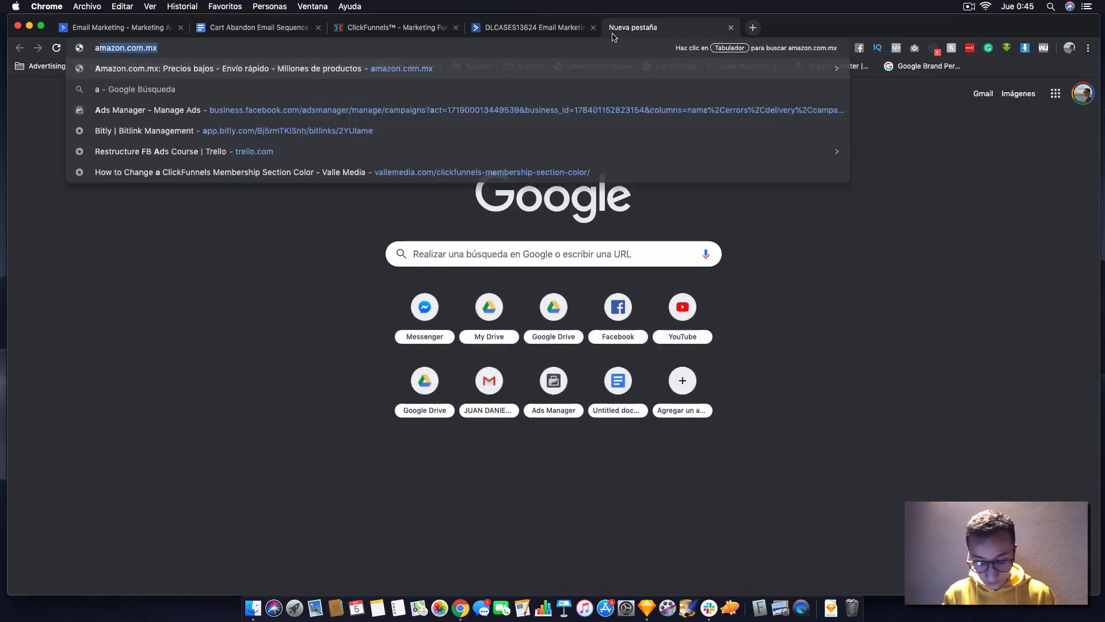
text(ctivecampaign)
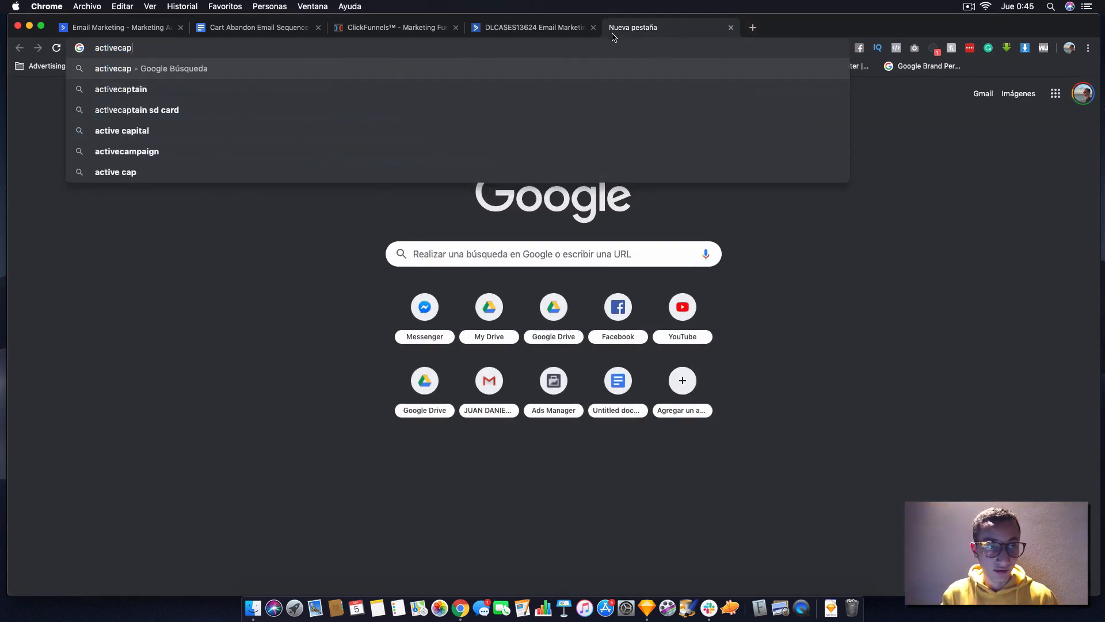
text( clickfunnels)
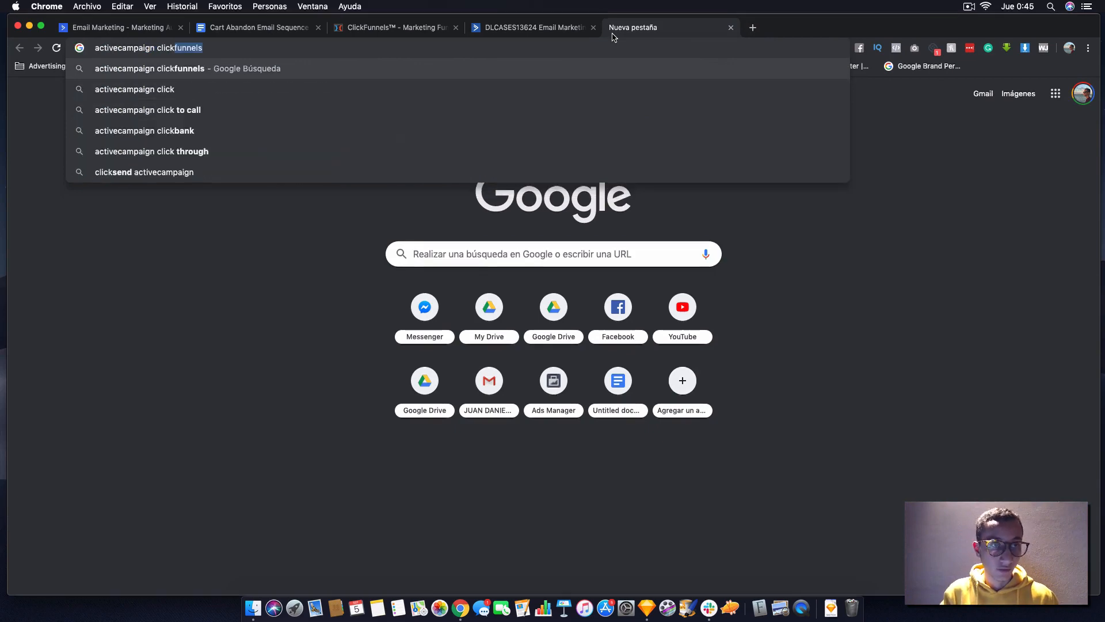
key(Return)
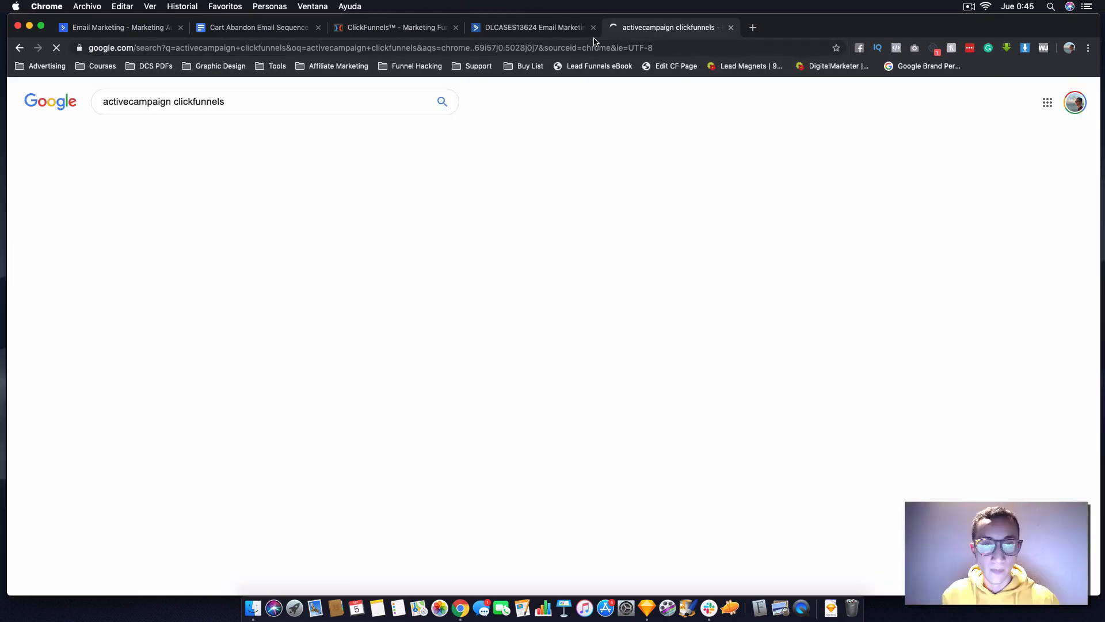
- Open the ClickFunnels help article "Integrating with ActiveCampaign" and look through its video and integration steps
click(286, 188)
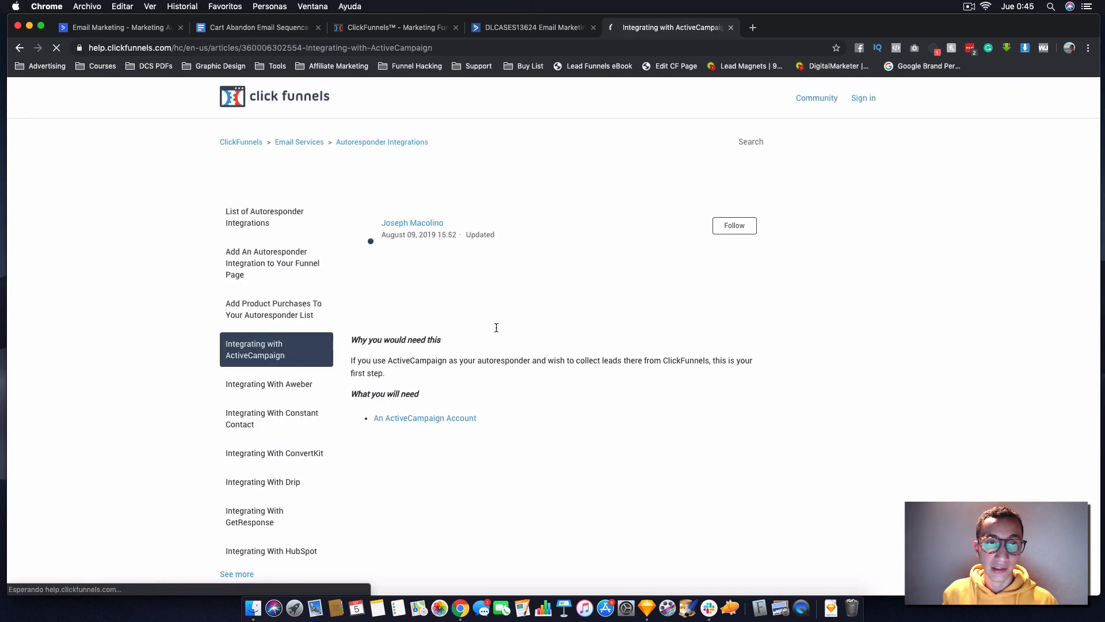
scroll(495, 326, down, 2)
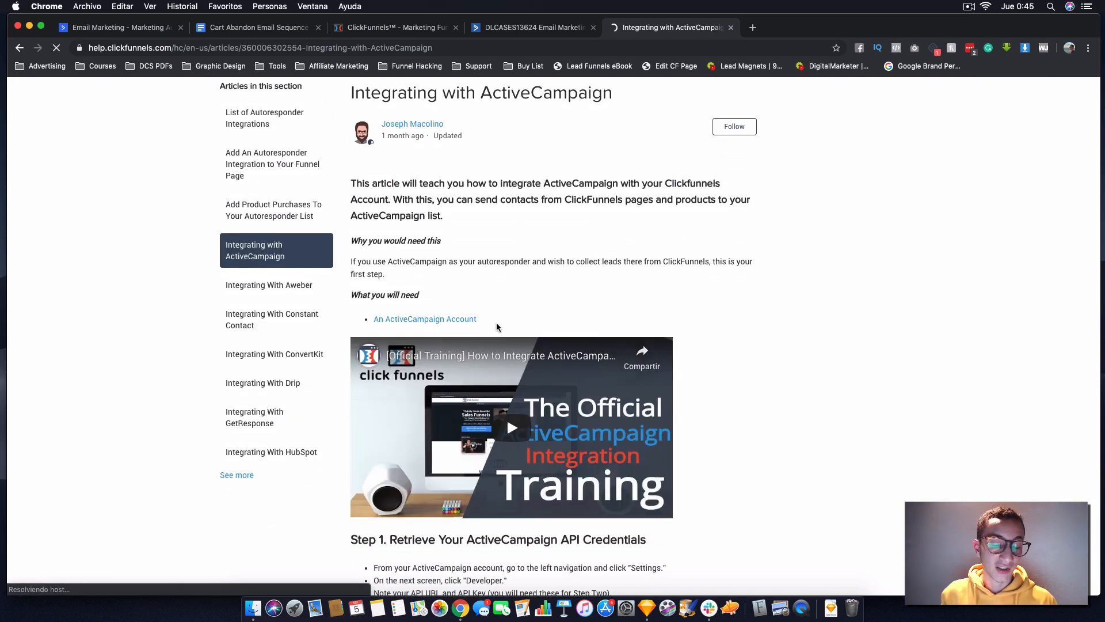
scroll(496, 322, down, 3)
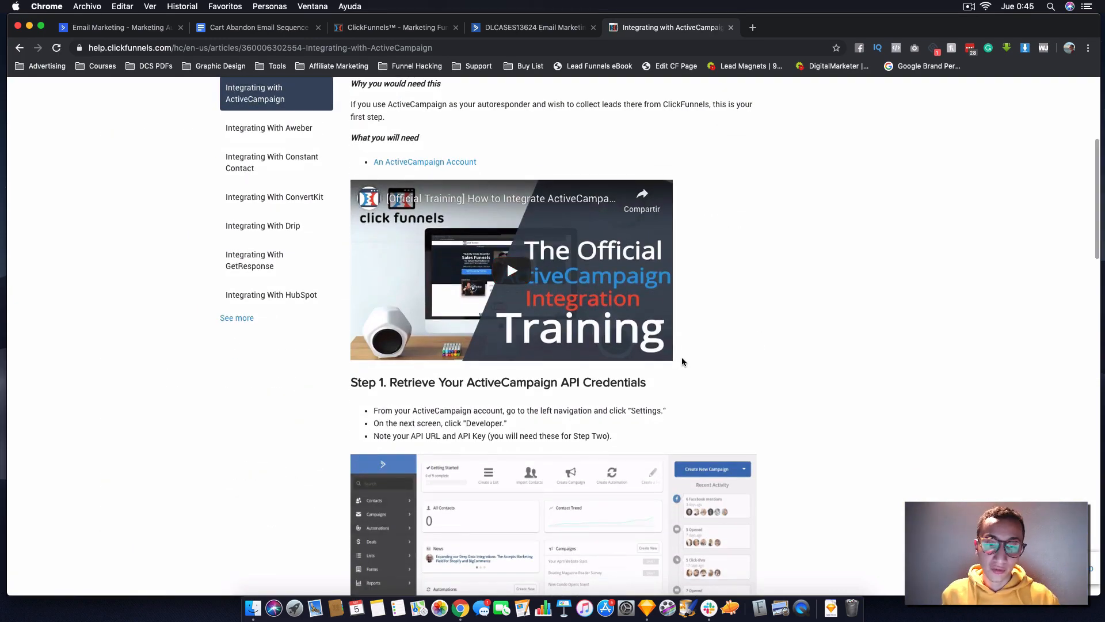
scroll(683, 361, down, 3)
scroll(683, 361, down, 6)
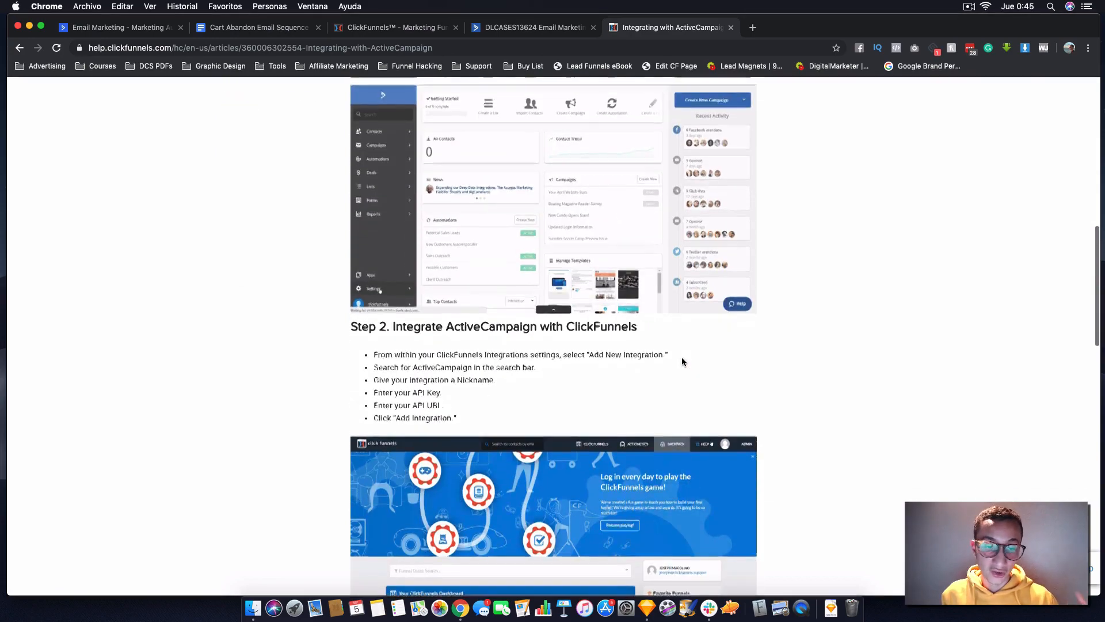
scroll(681, 361, up, 9)
scroll(554, 244, down, 1)
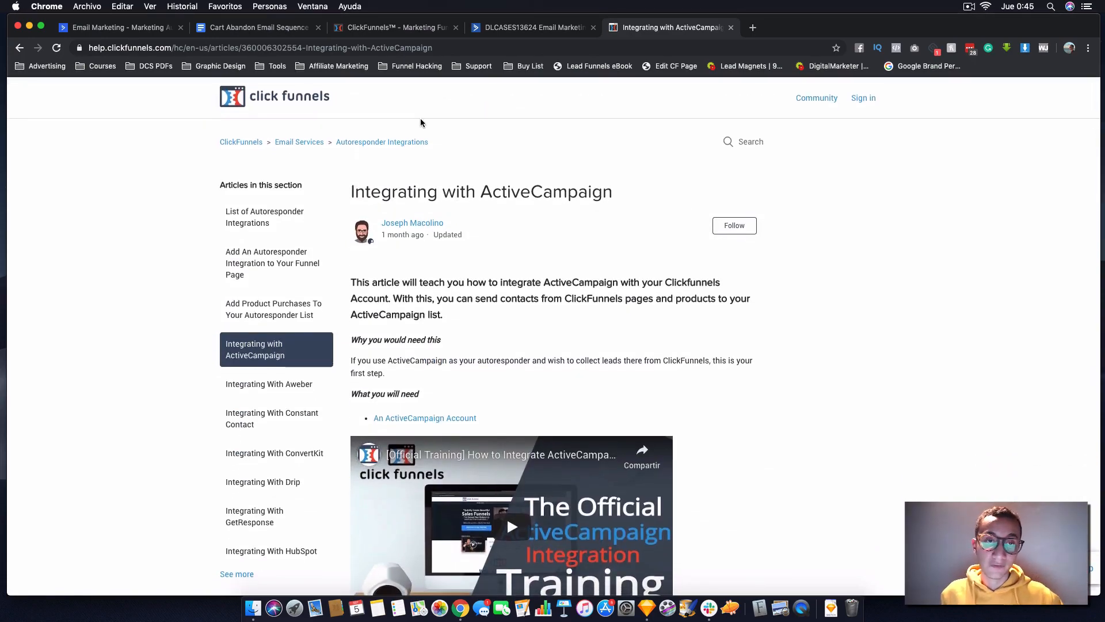
- Go back to the Google results and enlarge the view of the ClickFunnels help article's entry
click(19, 49)
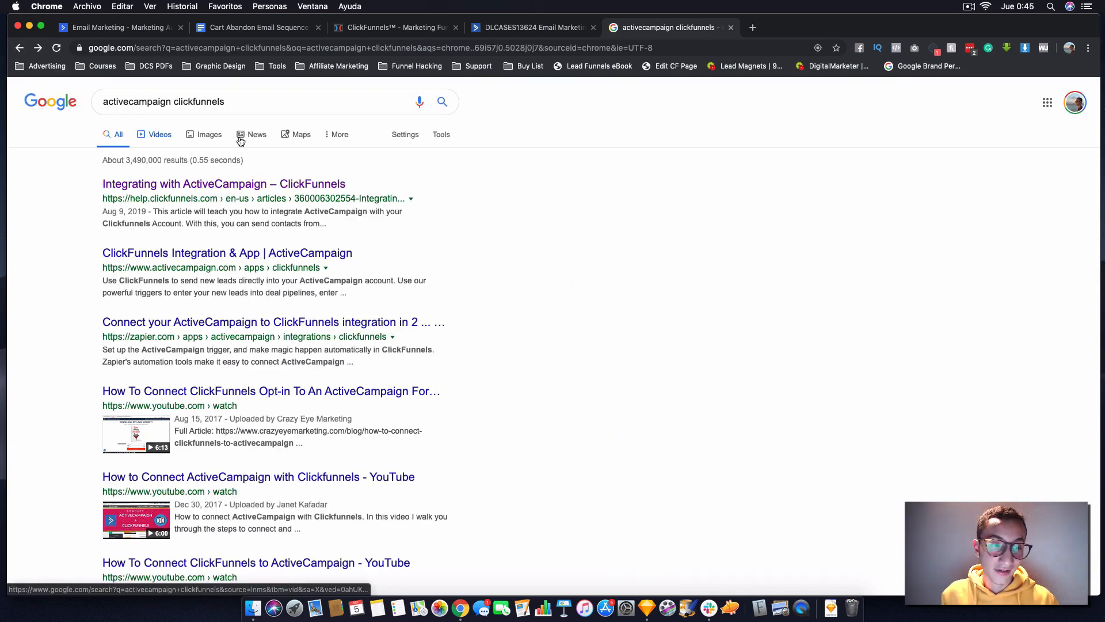
scroll(124, 190, up, 5)
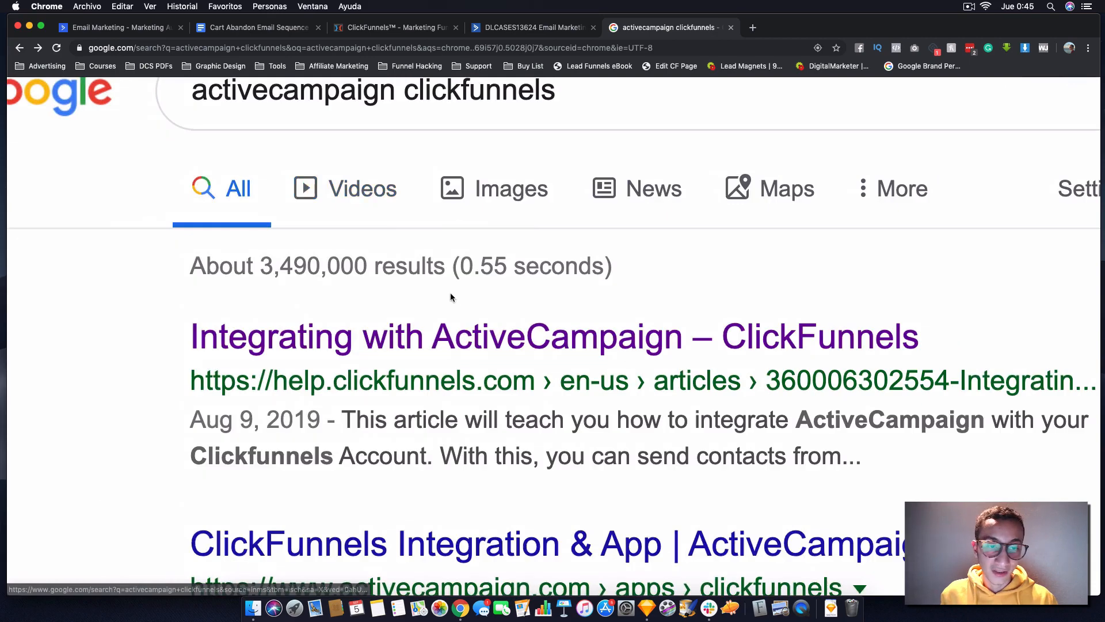
scroll(454, 295, right, 1)
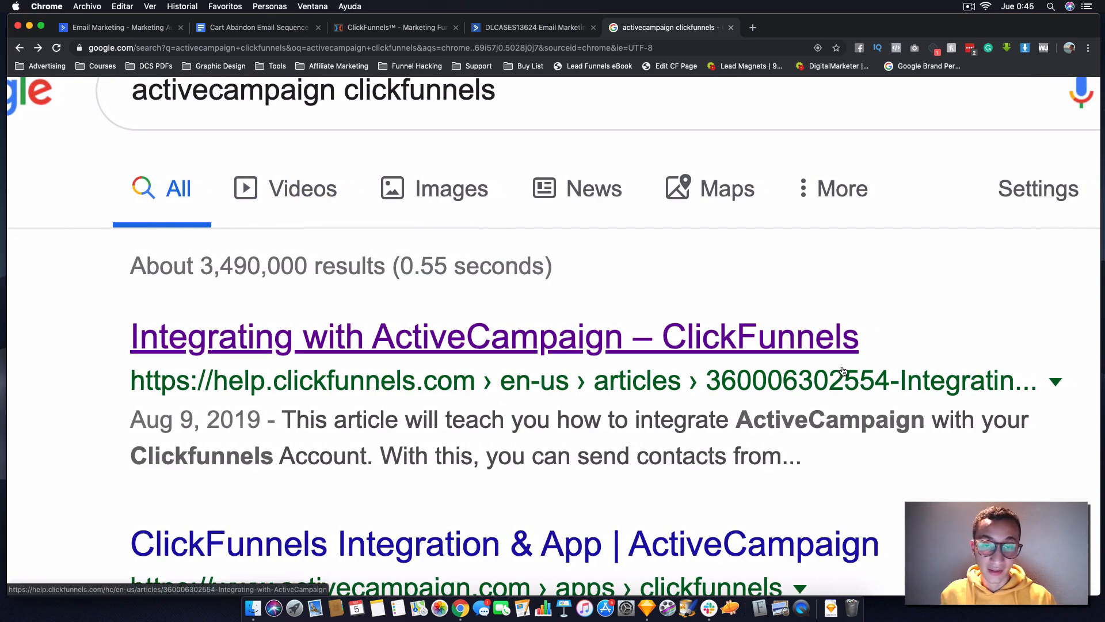
- Switch to the ActiveCampaign account and go from the Cart Abandon Sequence Template automation to the account overview
click(561, 27)
click(56, 101)
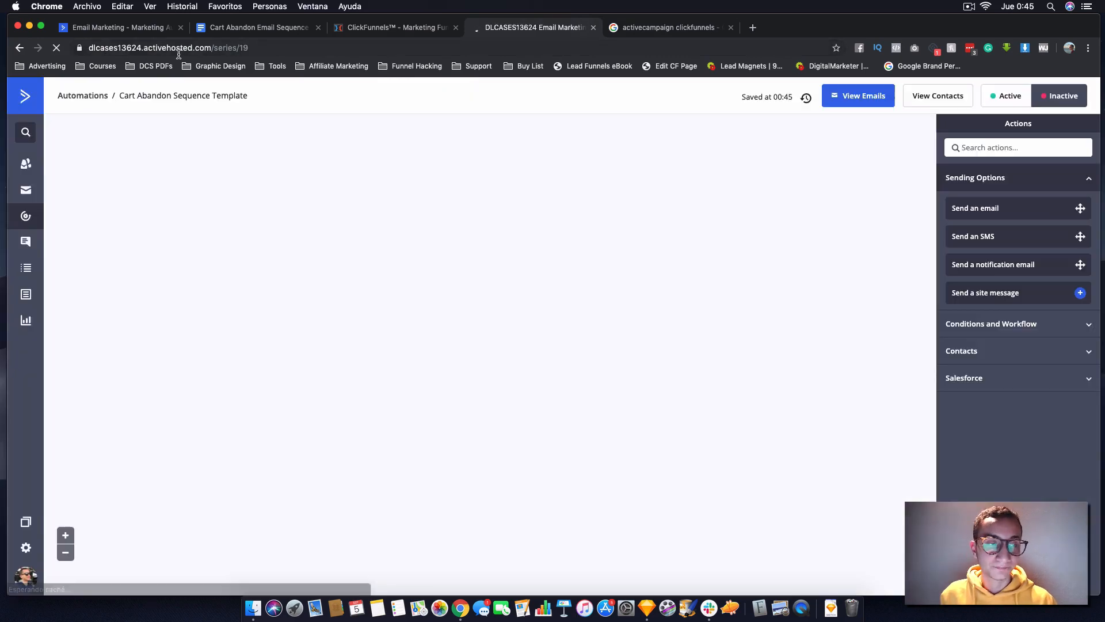
click(33, 103)
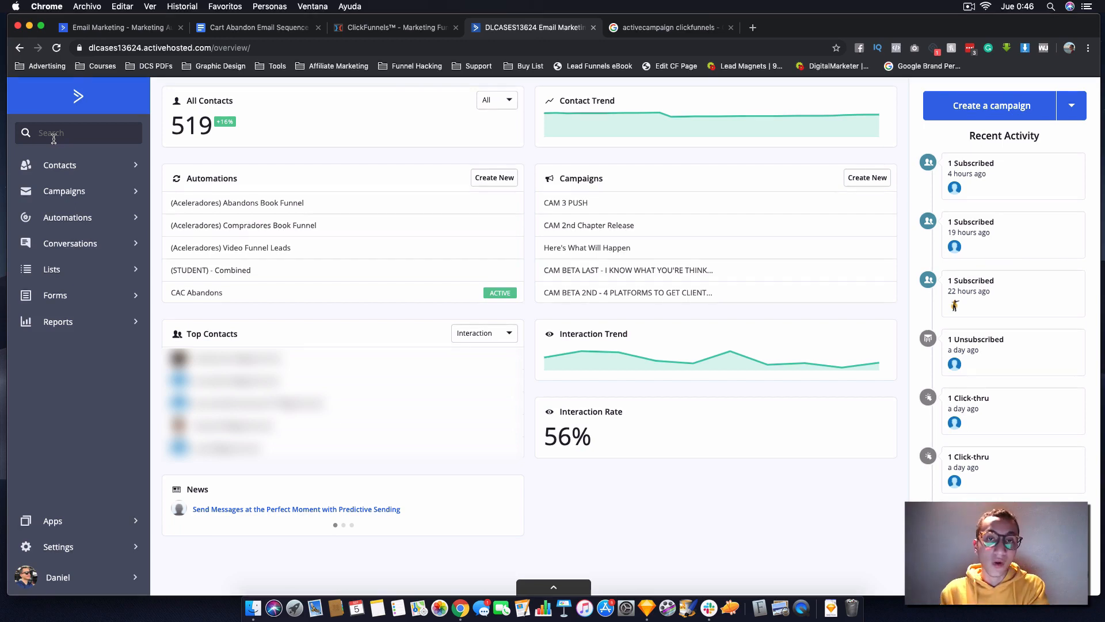
- Open the account's contact lists and examine the list names up close
click(91, 273)
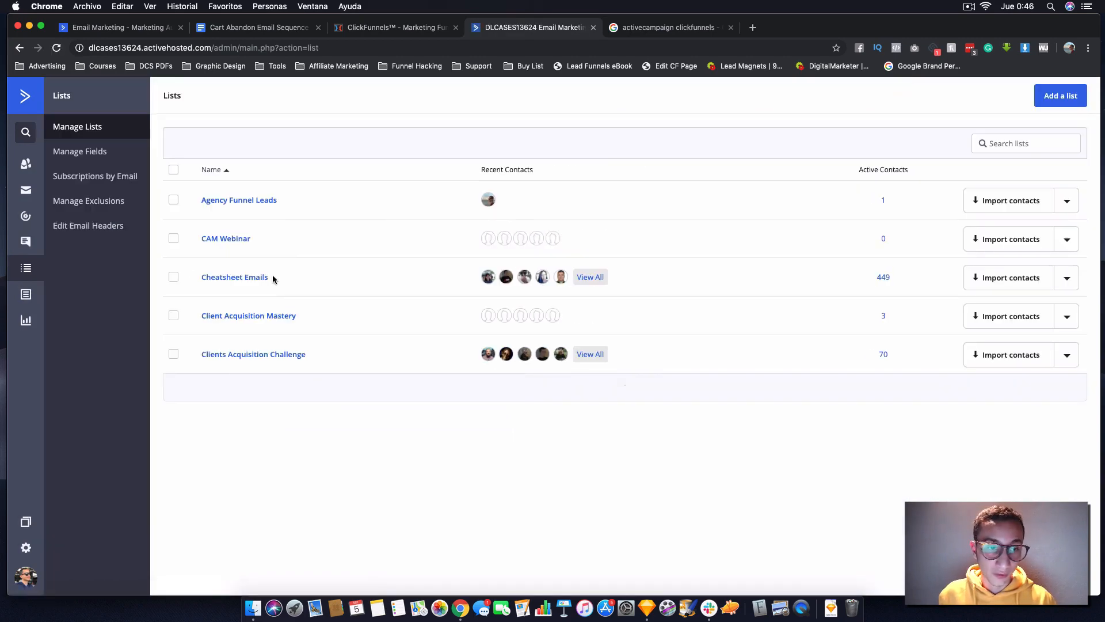
scroll(260, 319, up, 5)
scroll(261, 318, down, 2)
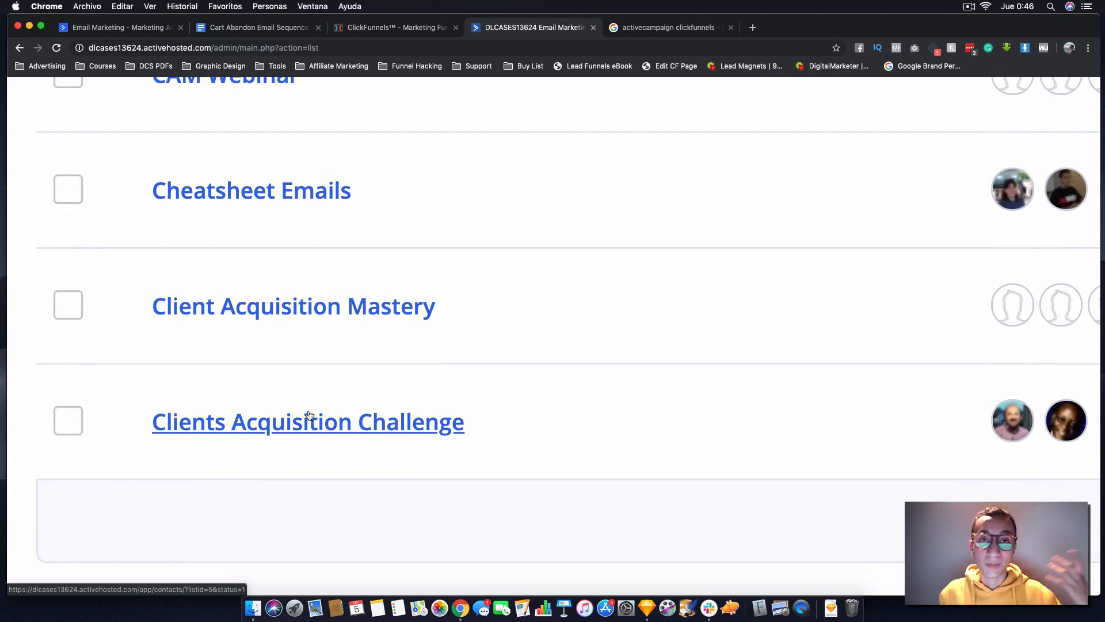
key(super+0)
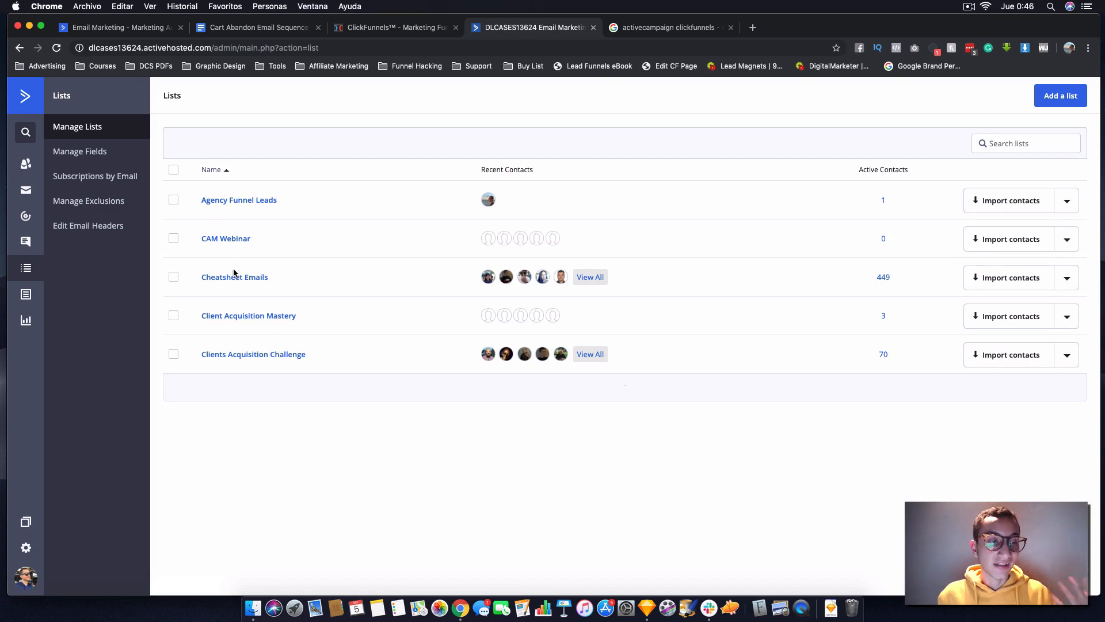
- Open the contacts section's tag management page and look through the existing tags
click(21, 167)
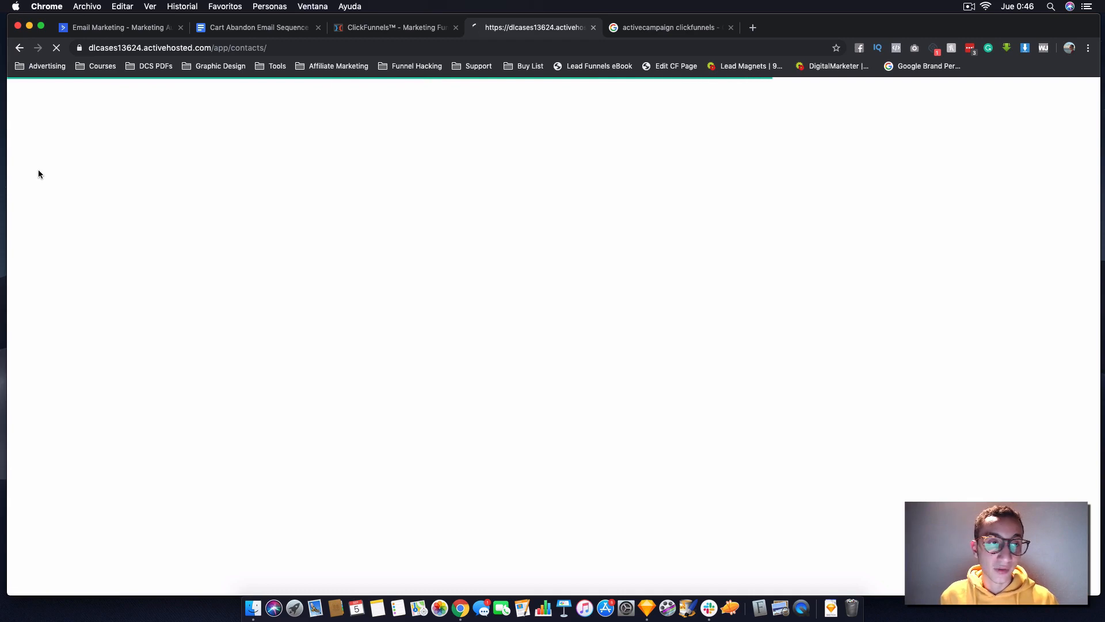
click(142, 31)
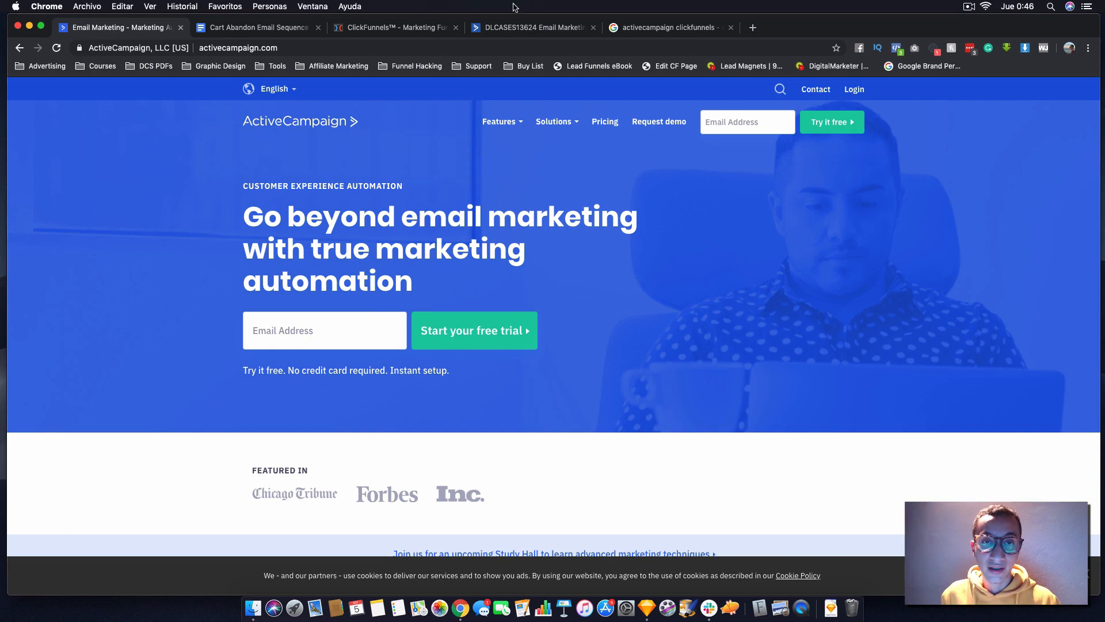
click(514, 26)
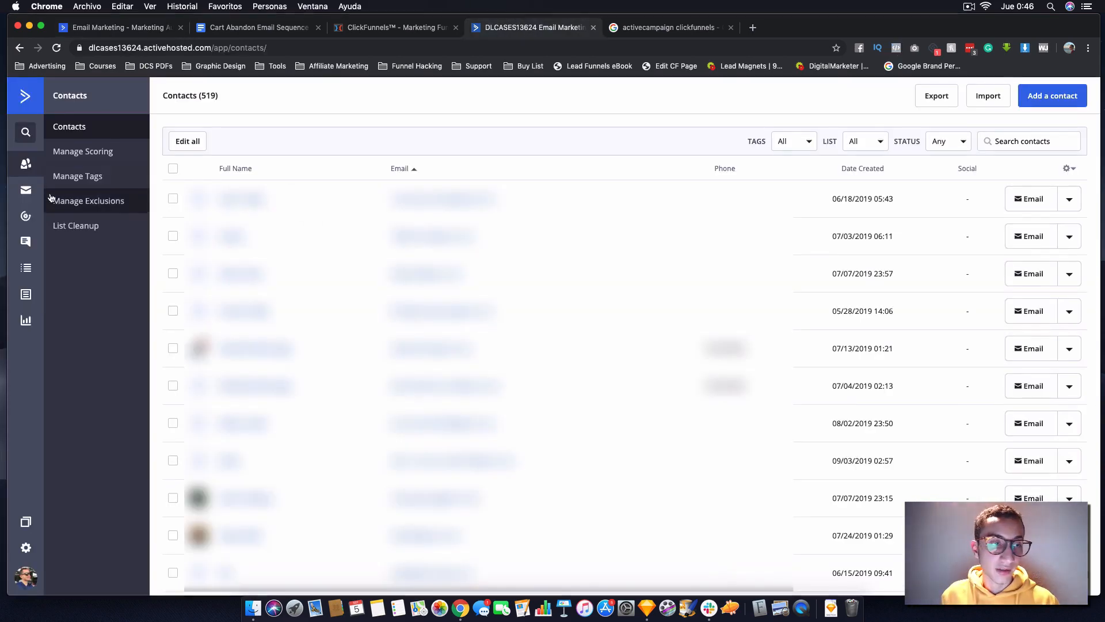
click(83, 177)
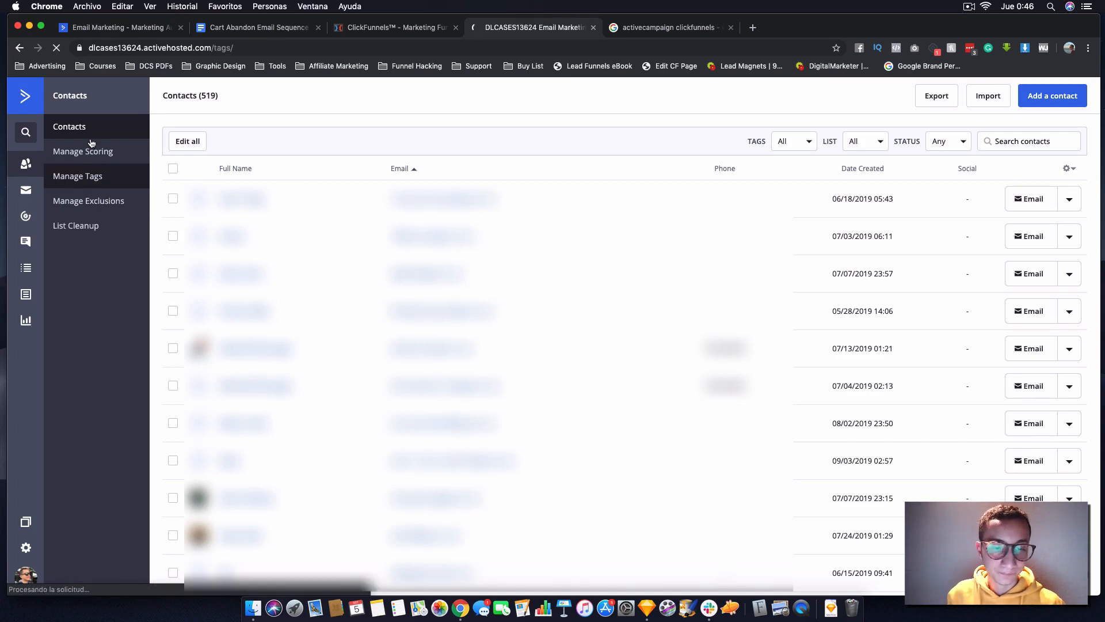
scroll(448, 227, down, 5)
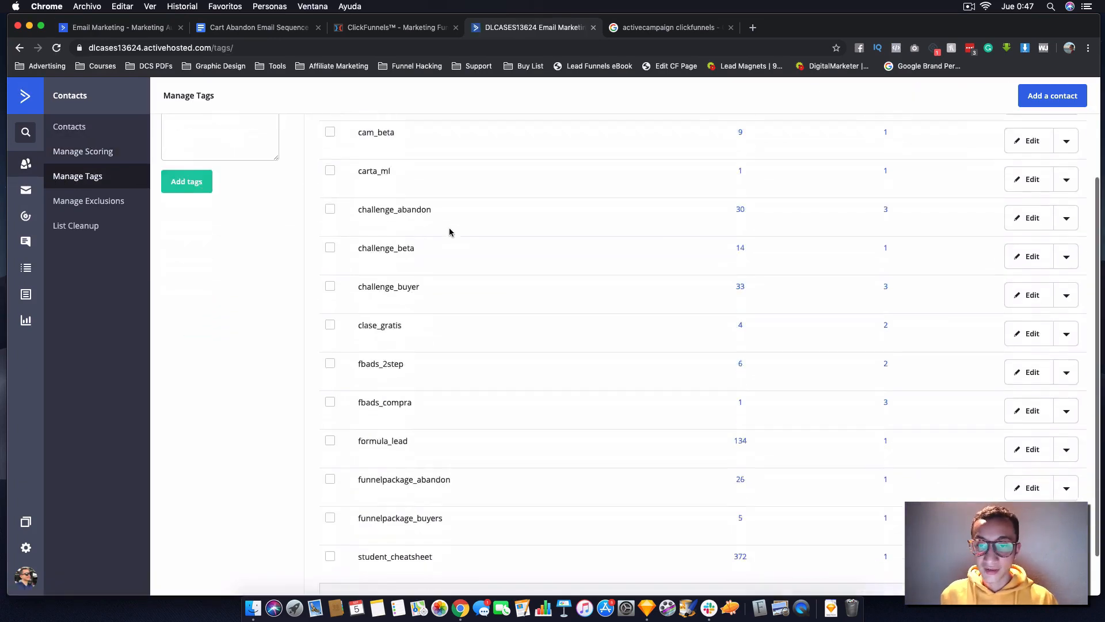
- Examine the existing tag names up close, highlighting cam_beta and challenge_abandon while going through the list
scroll(446, 231, up, 5)
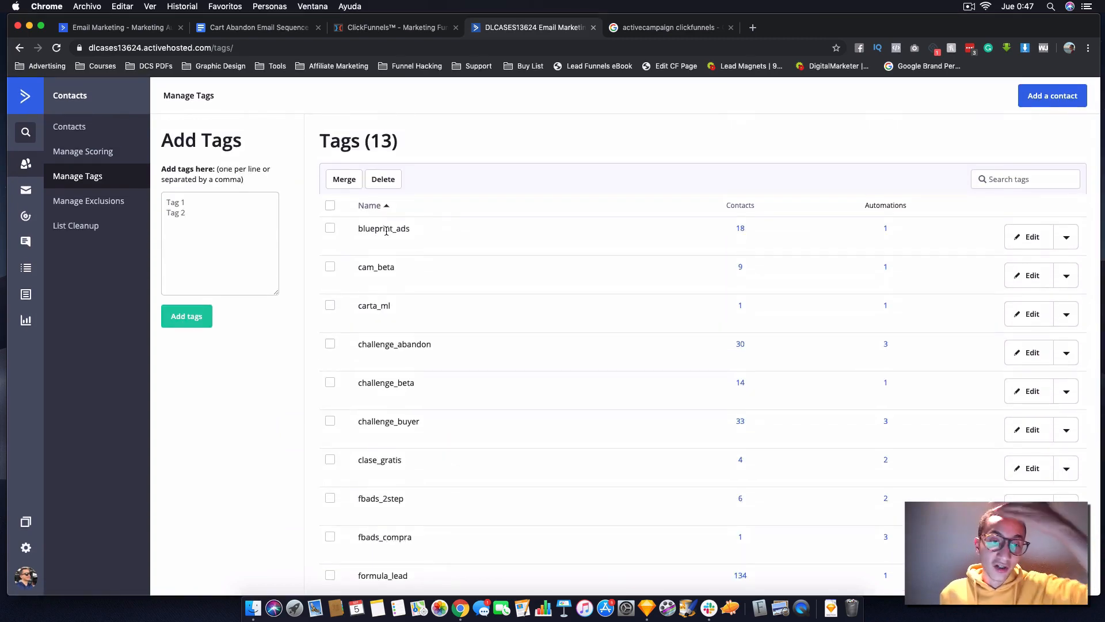
scroll(355, 255, up, 5)
scroll(355, 254, left, 2)
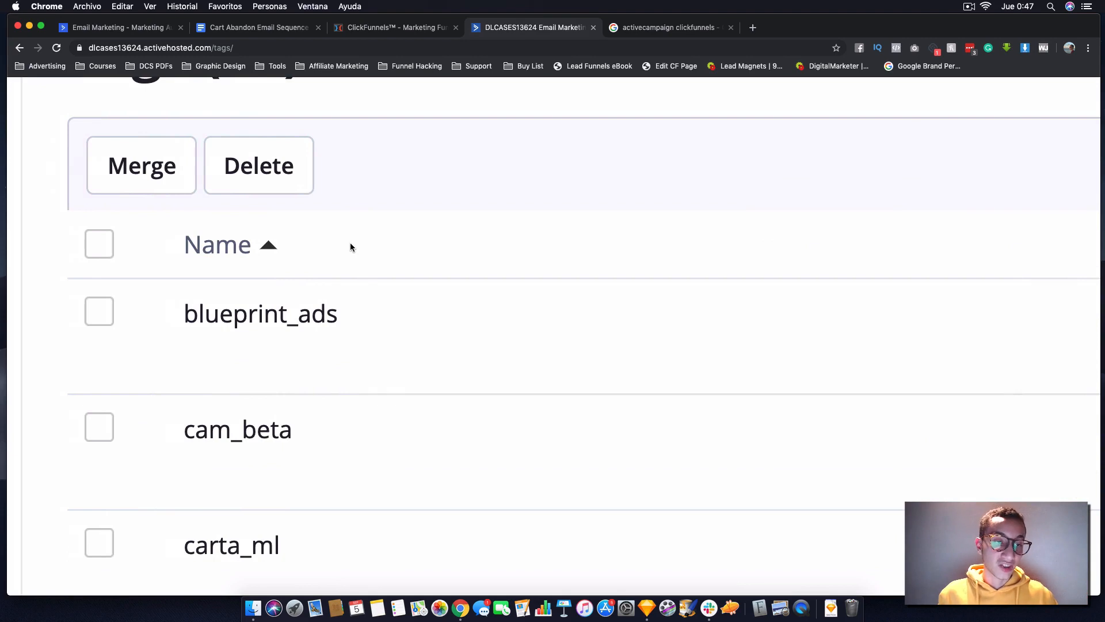
scroll(340, 255, down, 1)
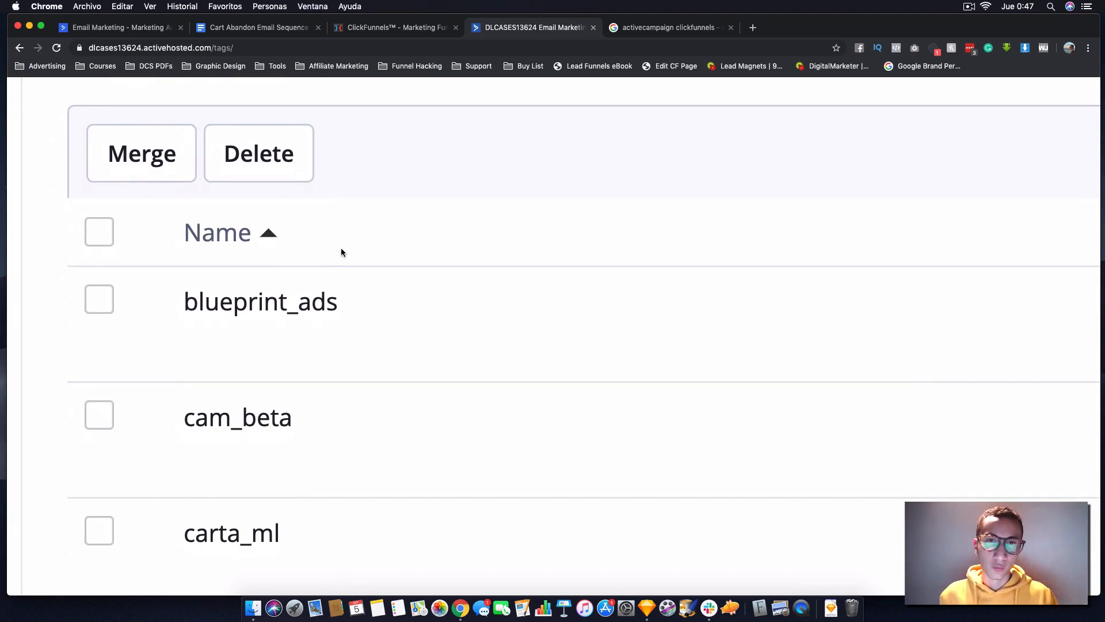
scroll(316, 260, down, 5)
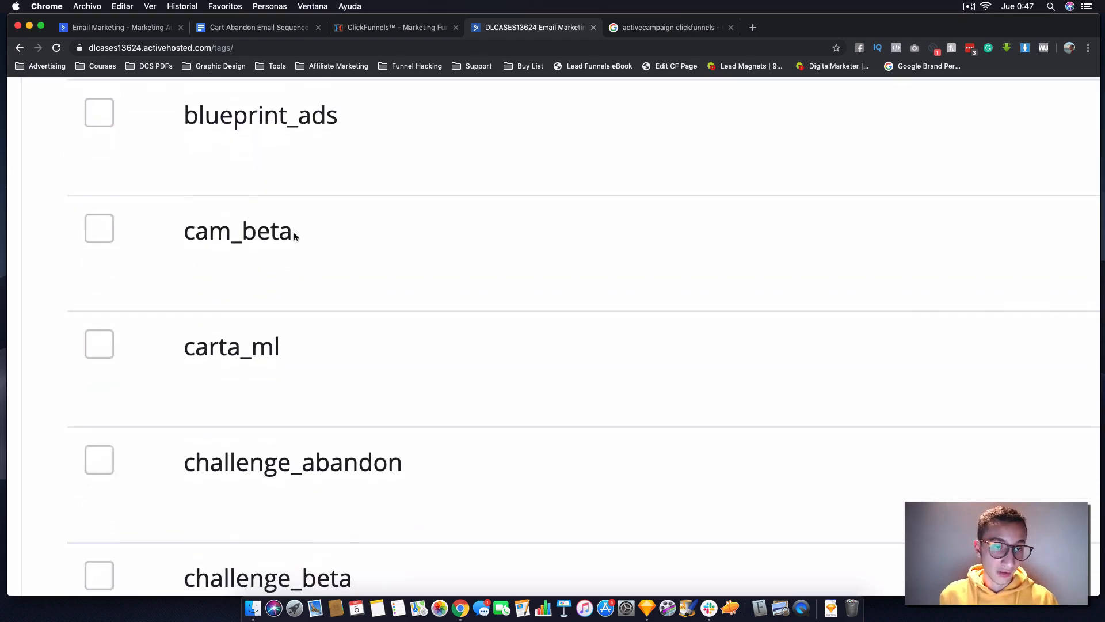
drag(293, 233, 170, 241)
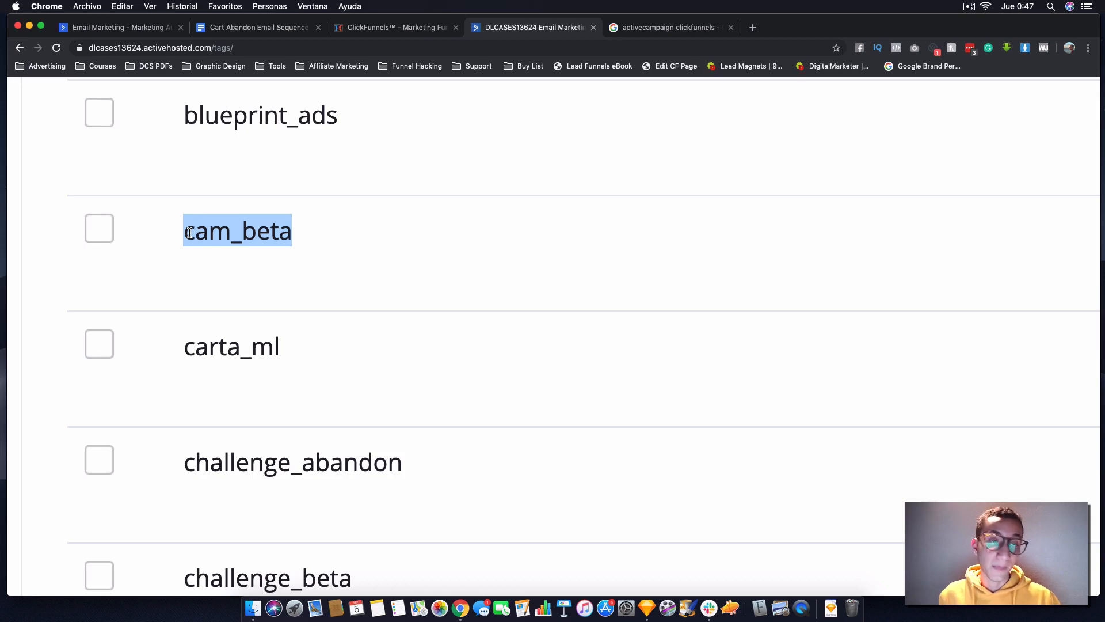
scroll(271, 272, down, 5)
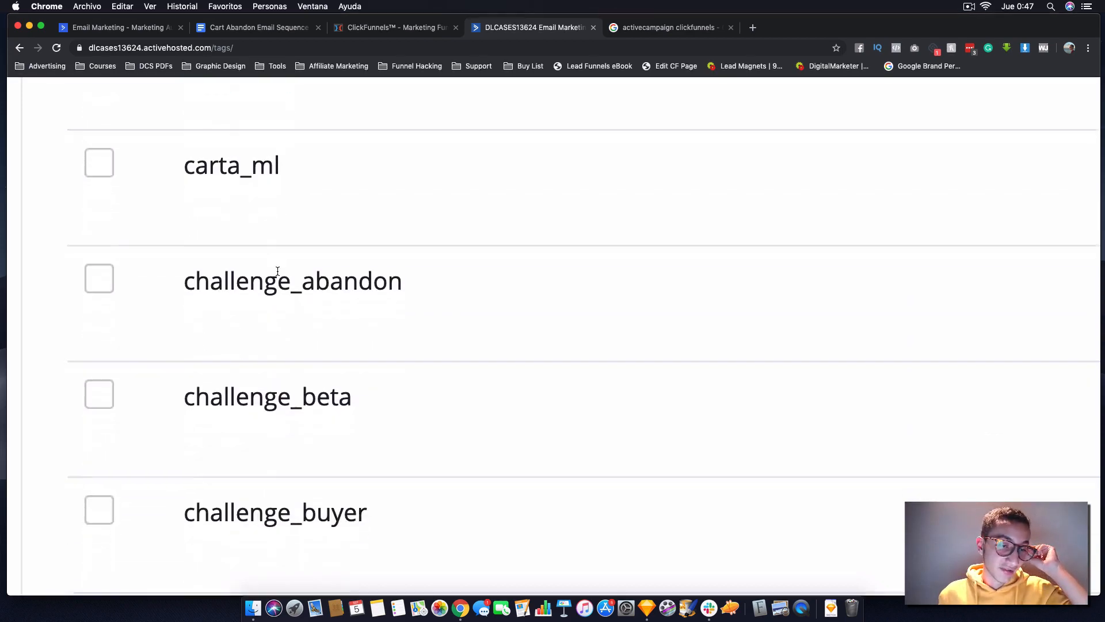
drag(436, 244, 210, 243)
scroll(353, 423, down, 2)
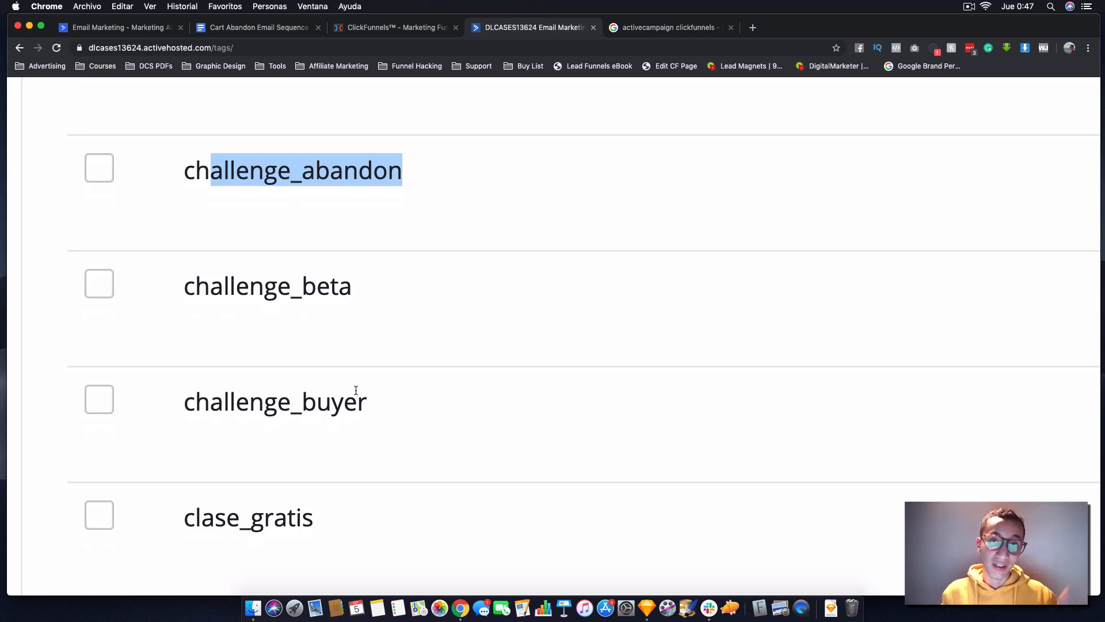
scroll(356, 390, down, 5)
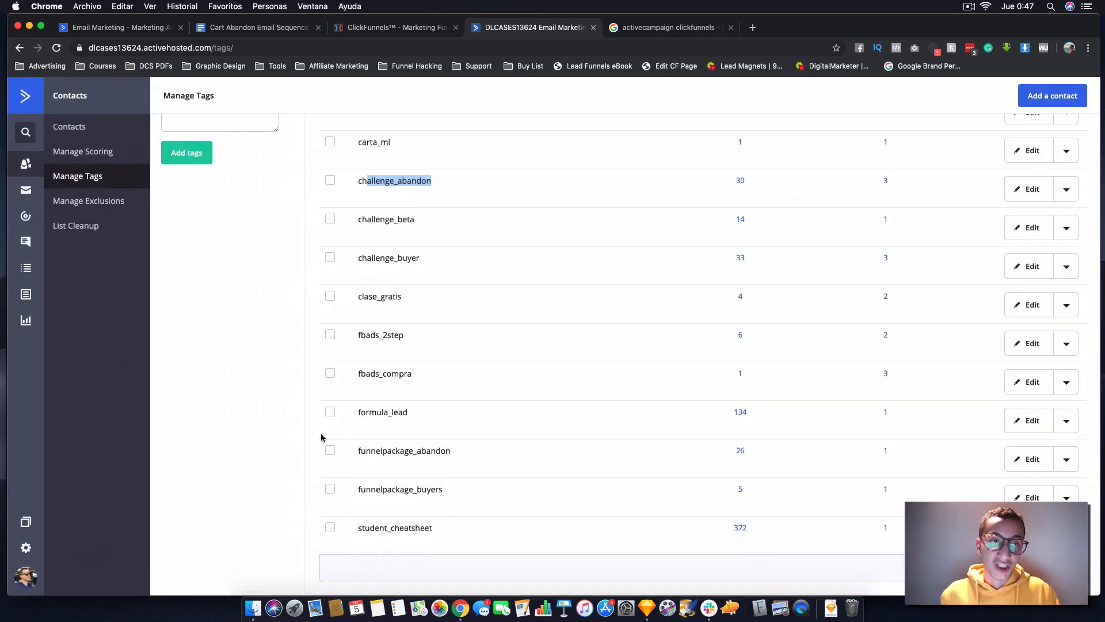
scroll(368, 440, up, 5)
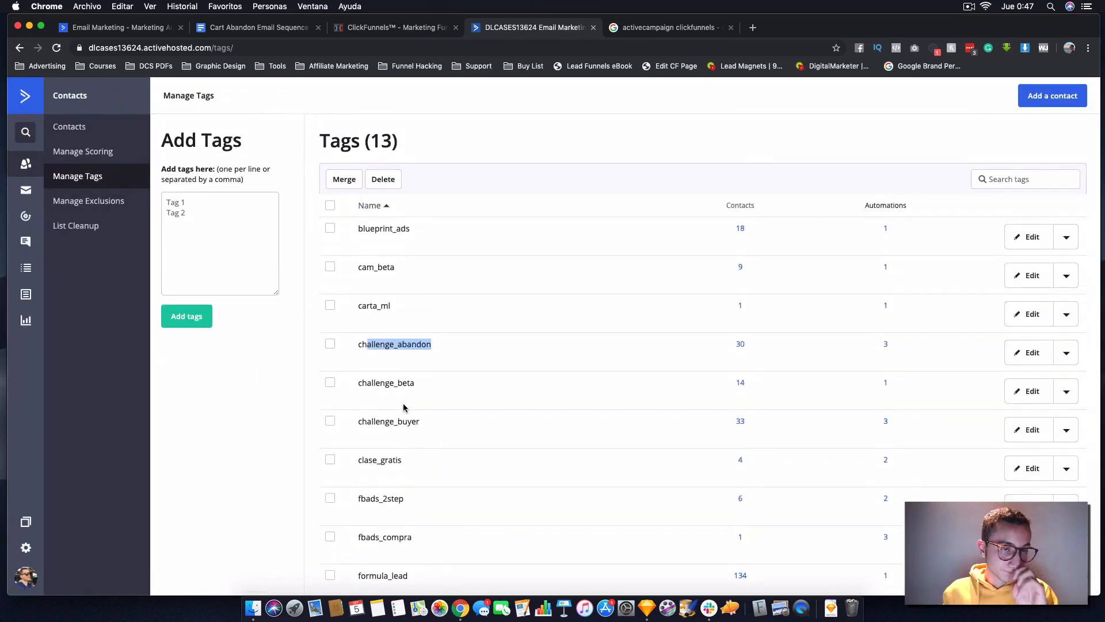
click(440, 343)
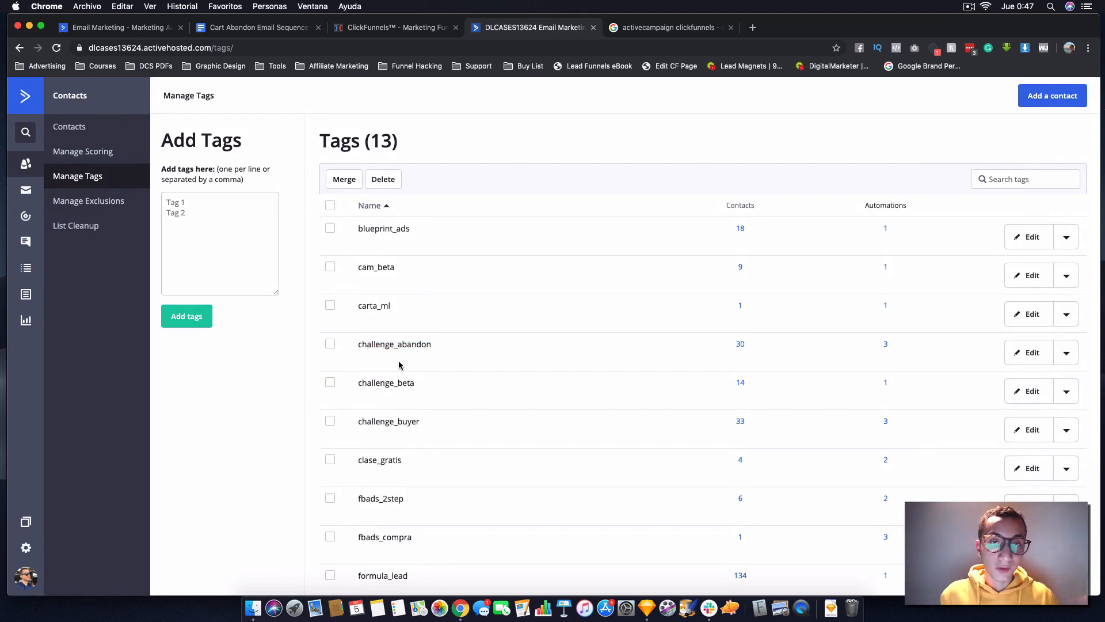
- Go to the account's contact lists and open the form for adding a new list
click(26, 268)
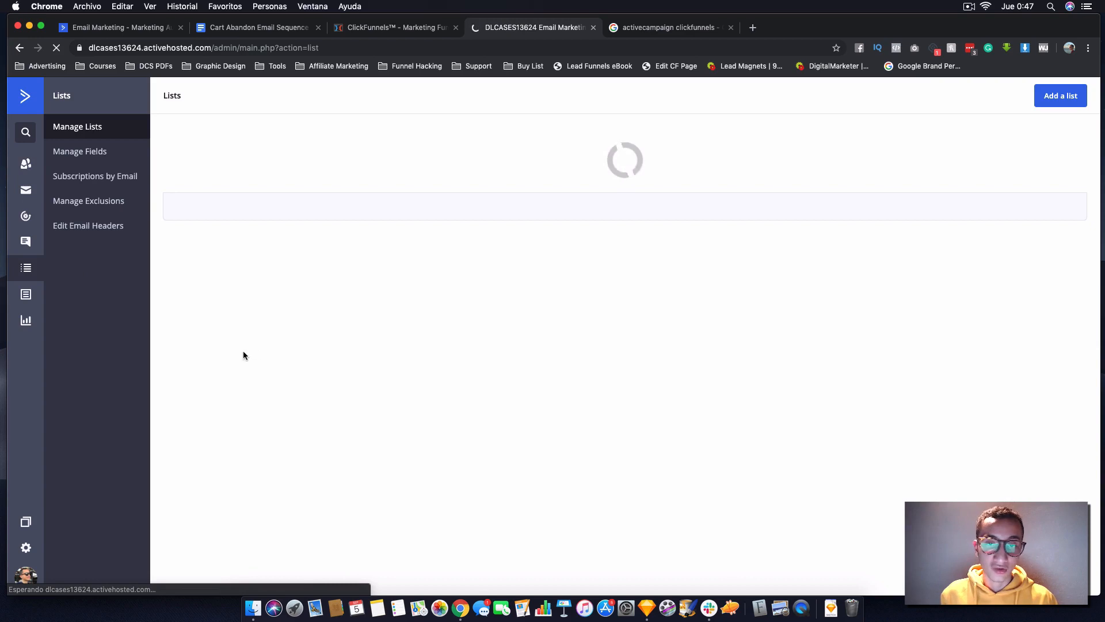
click(1062, 96)
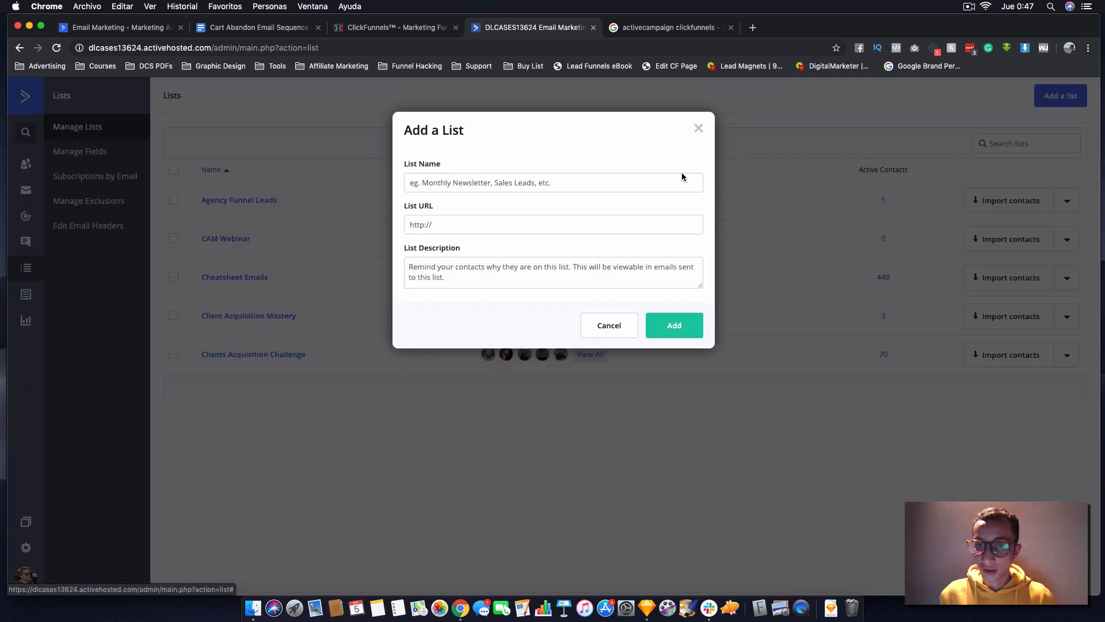
- Switch to ClickFunnels, preview the funnel's Order Form page and look through it, then bring up the Cart Abandon Email Sequence document
click(385, 27)
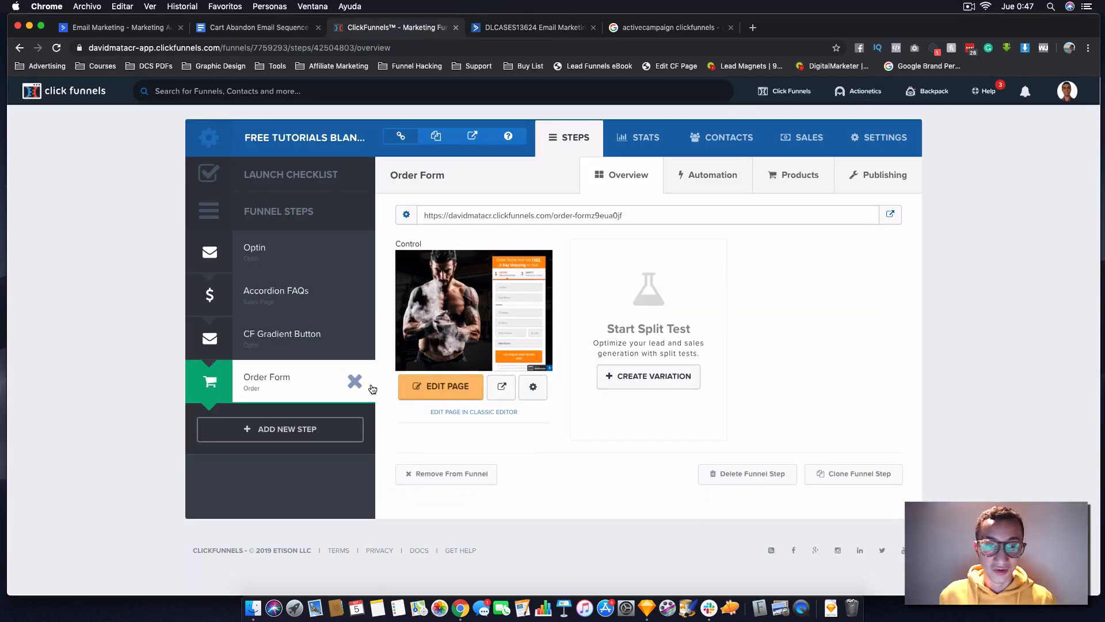
click(500, 393)
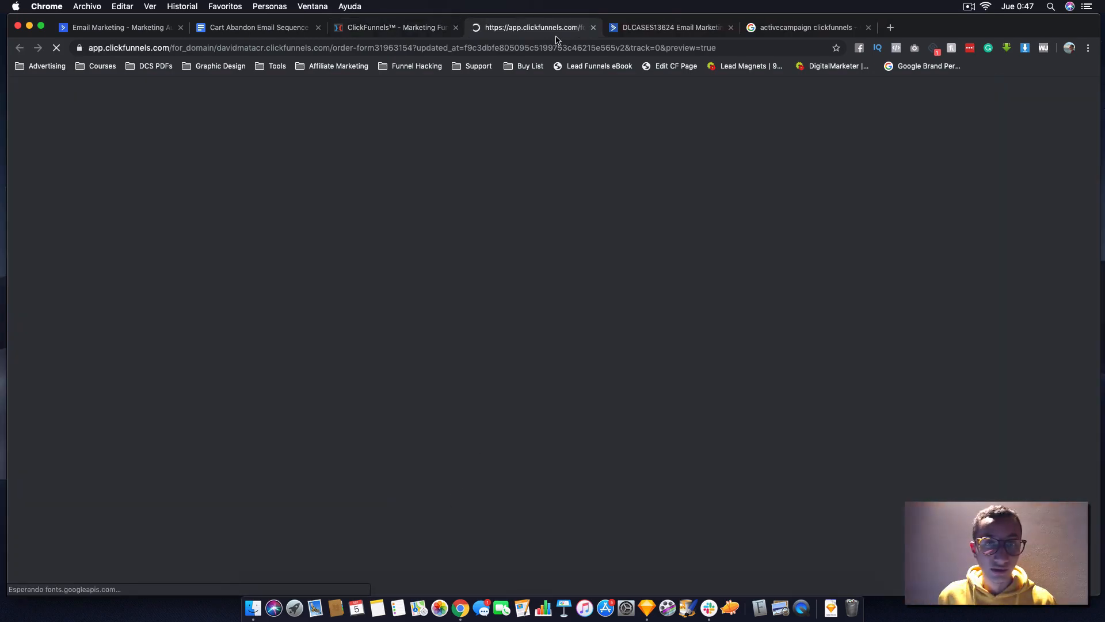
scroll(602, 153, down, 6)
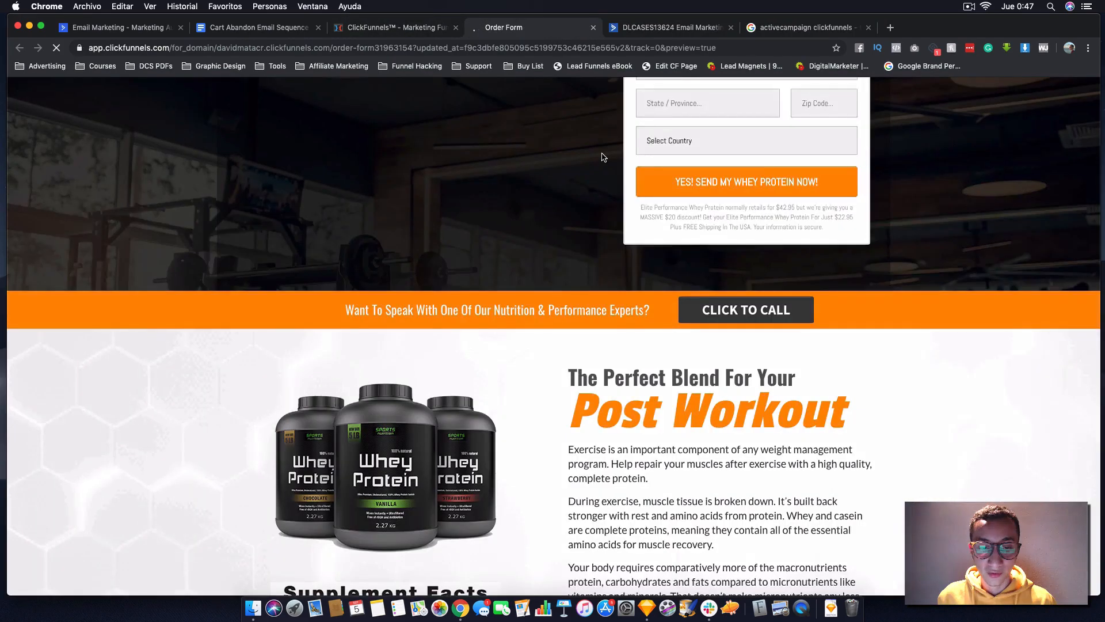
scroll(602, 156, down, 3)
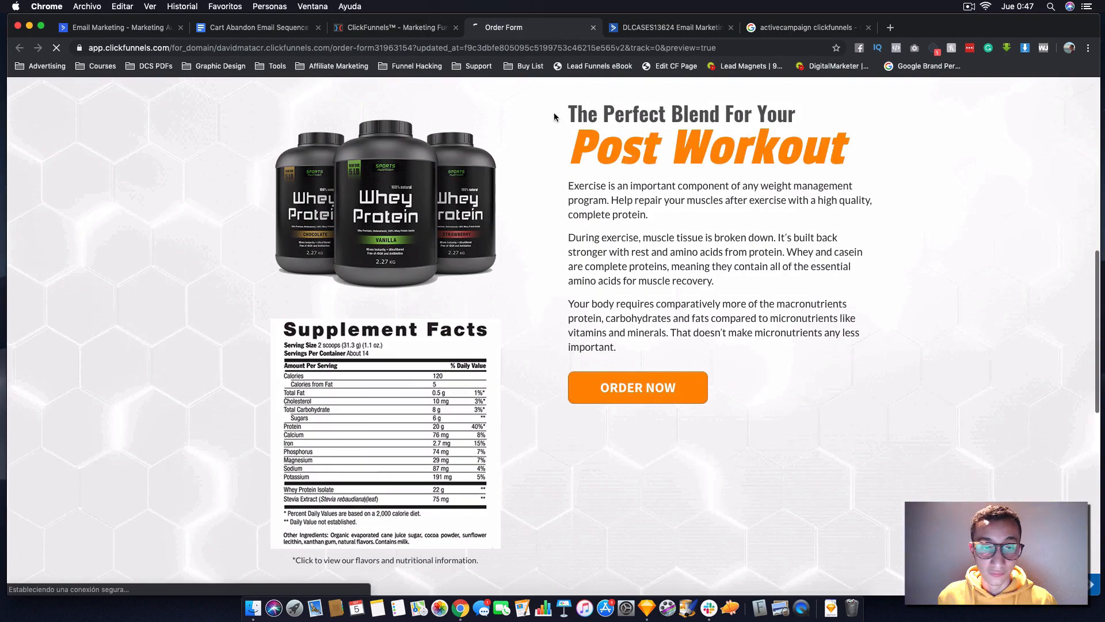
click(431, 28)
click(256, 27)
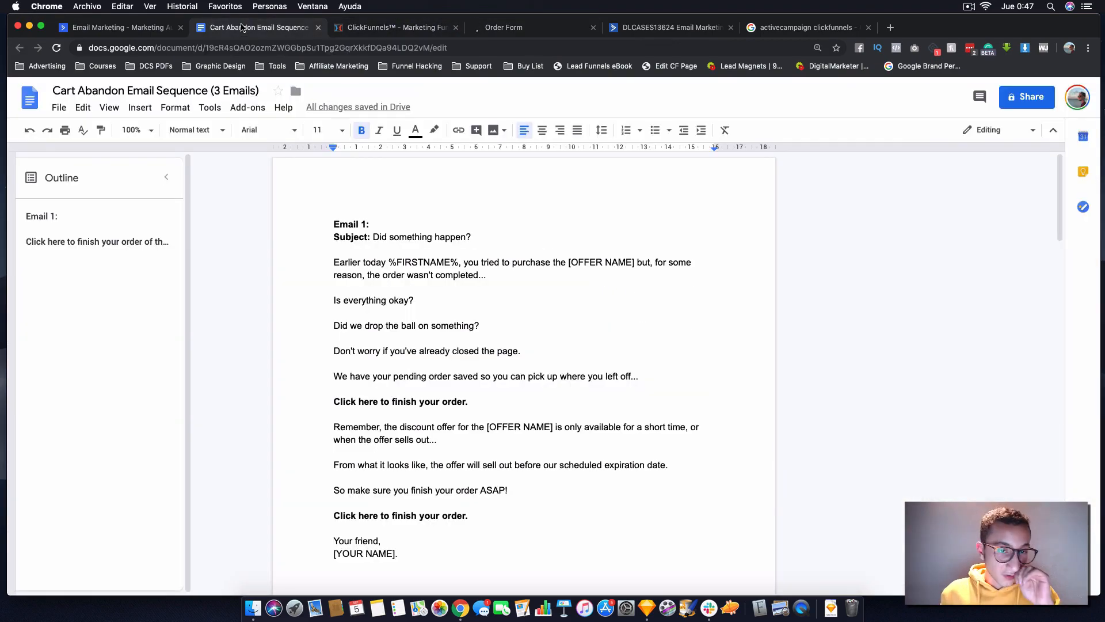
click(677, 26)
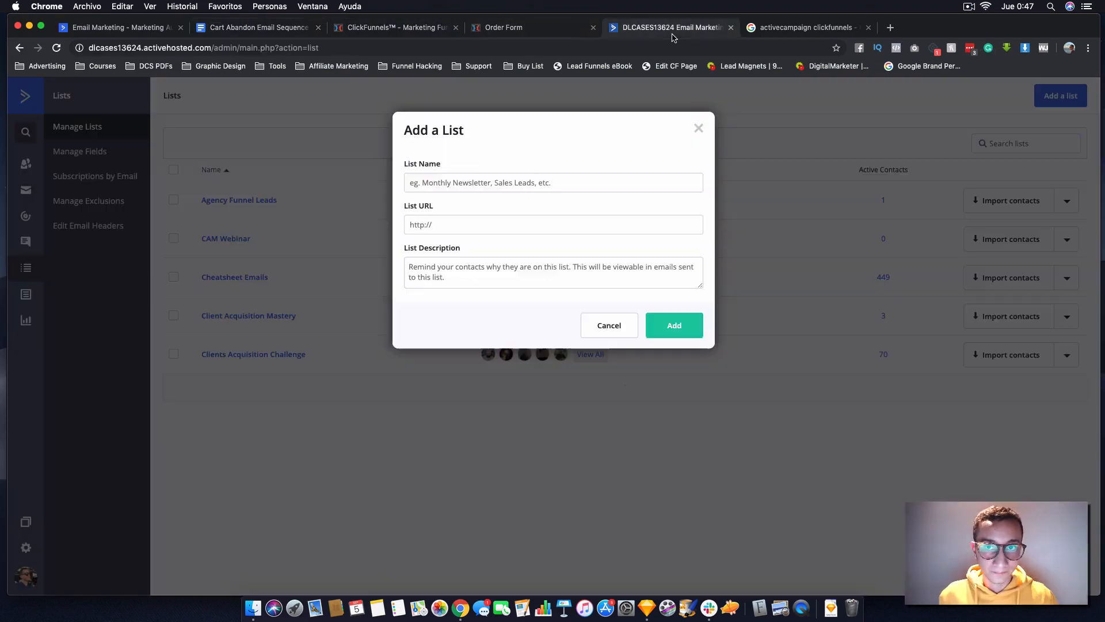
click(487, 182)
text(Supp)
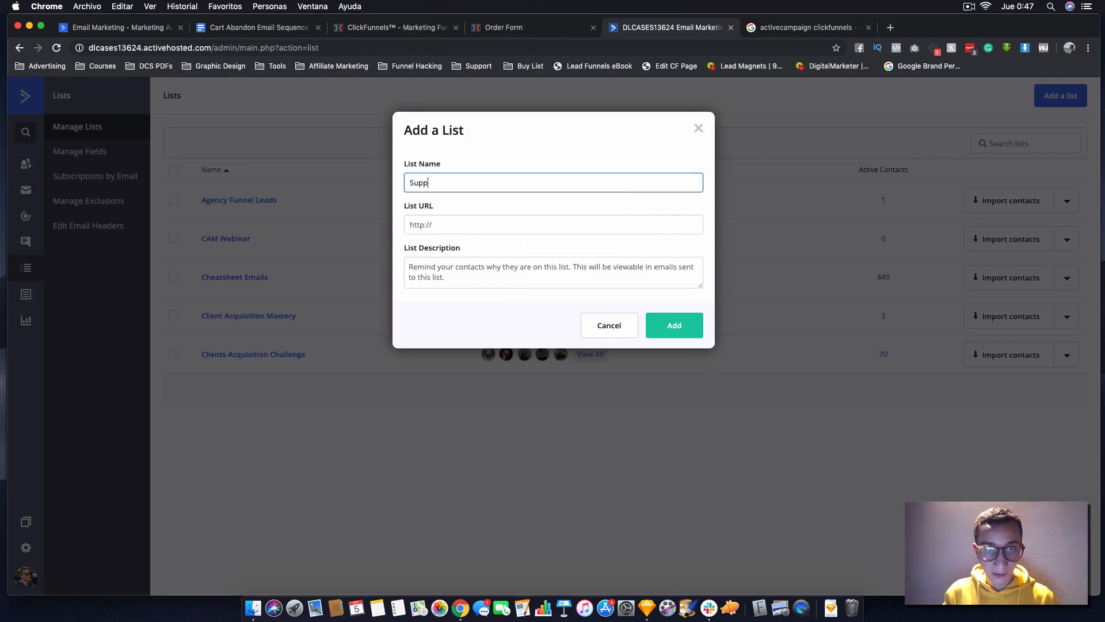
text(lements Funnel)
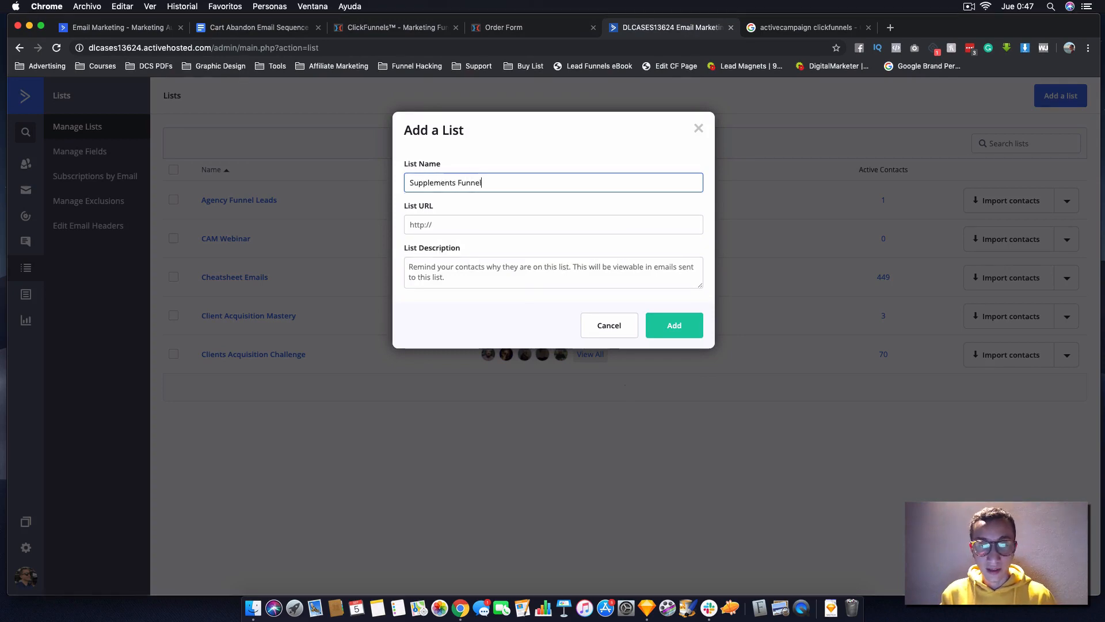
key(Tab)
text(htt)
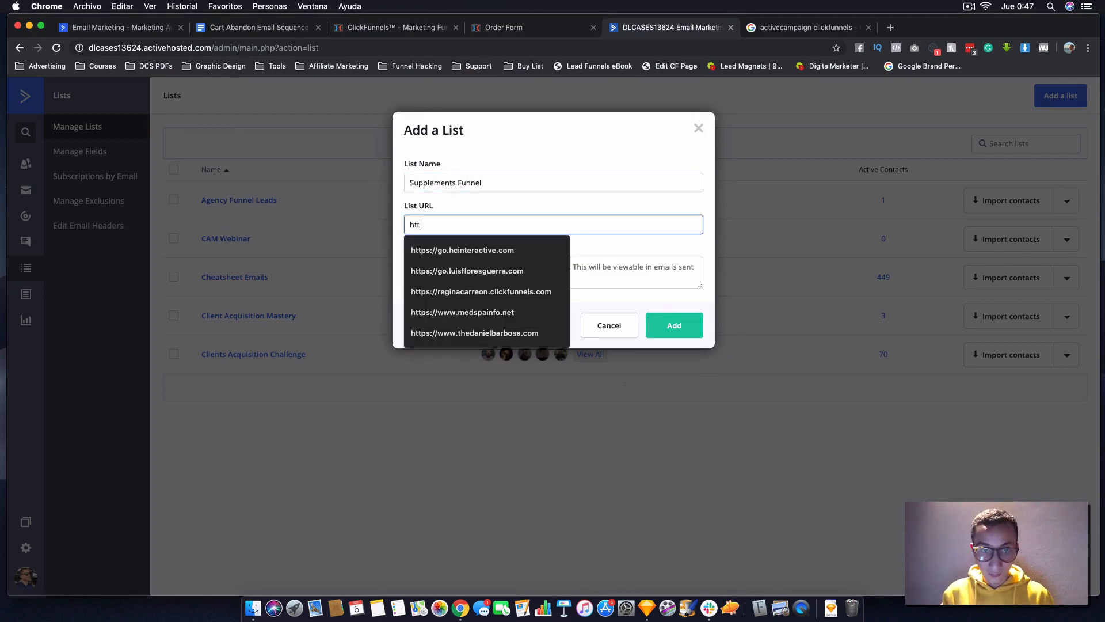
text(ps://www.cl)
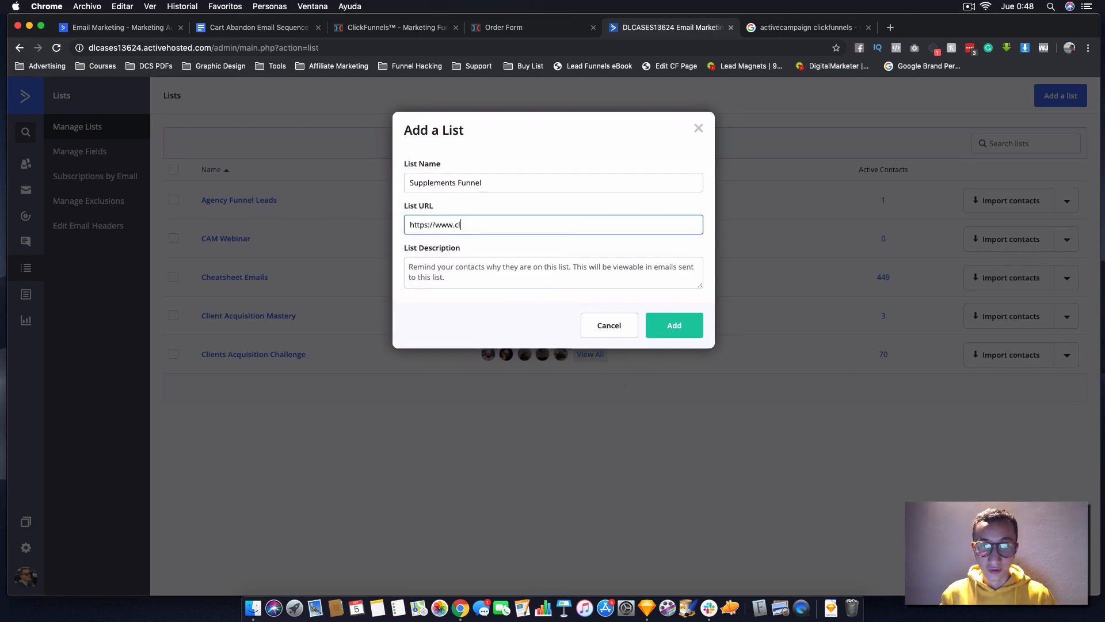
text(ientsmastery.com)
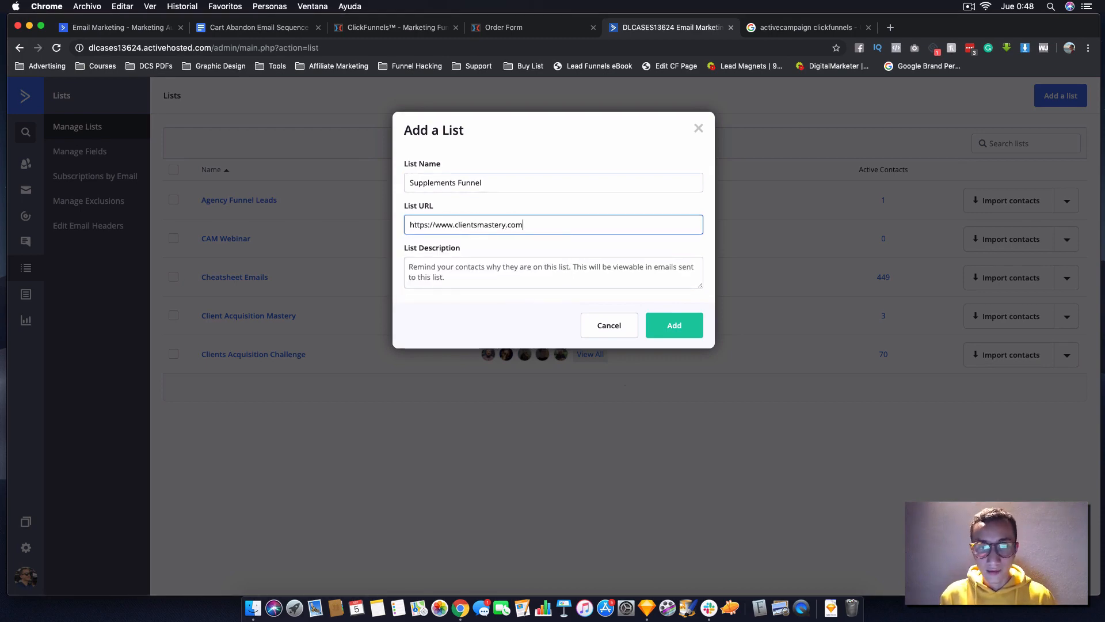
- Describe the list as "You're subscribed to this list because you opted-in to receive more information about our offers." and add it
key(Tab)
text(Y)
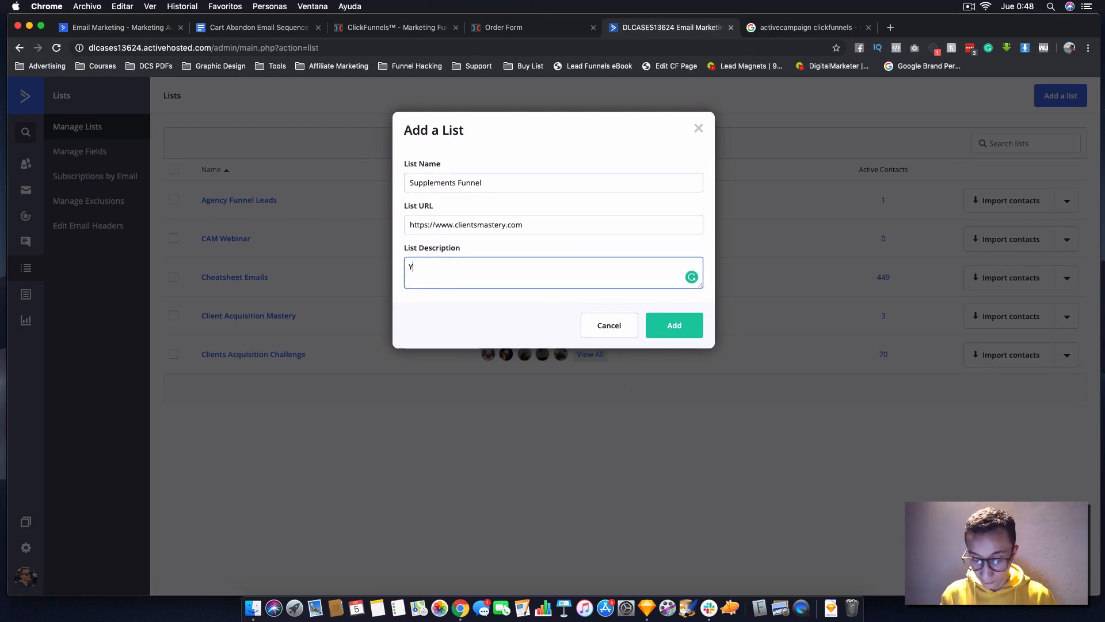
text(ou're subscri)
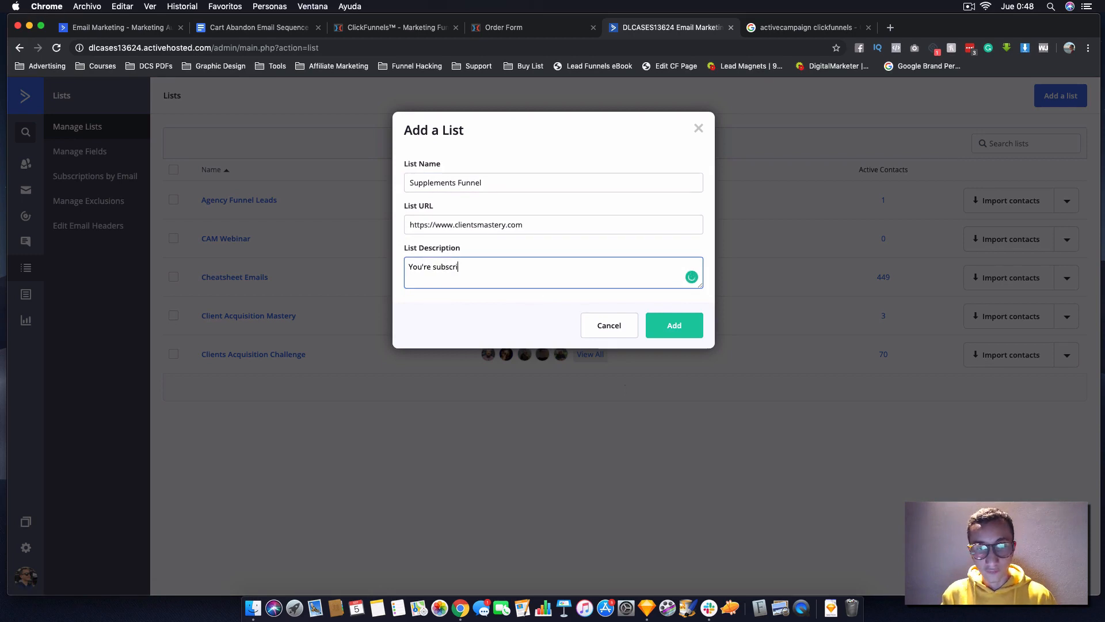
text(bed to thg)
key(BackSpace)
text(is)
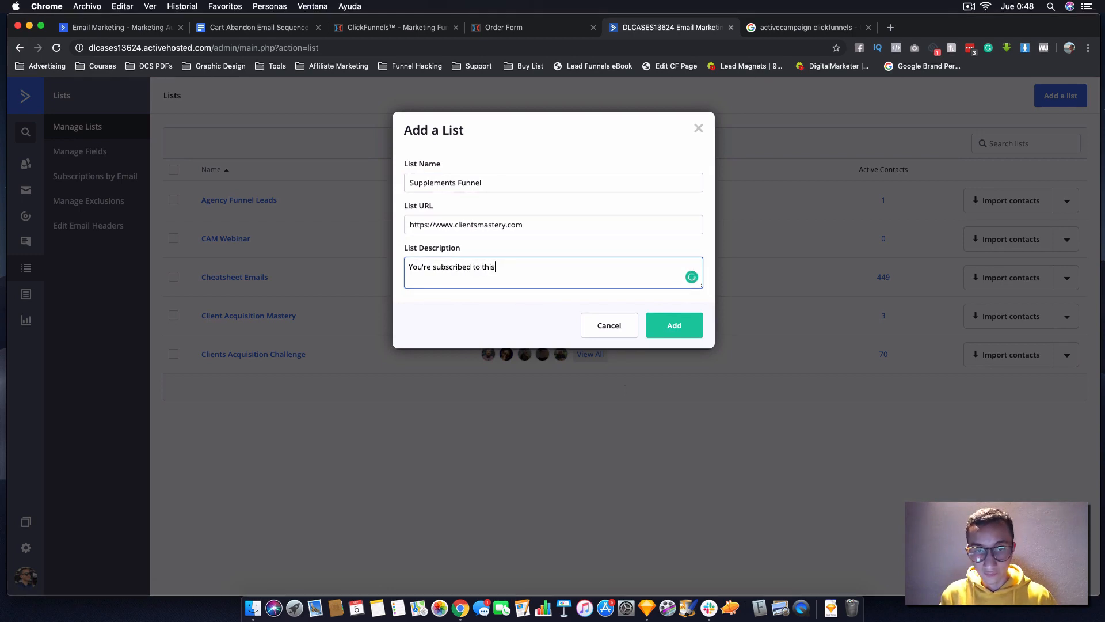
text( listed because you opte)
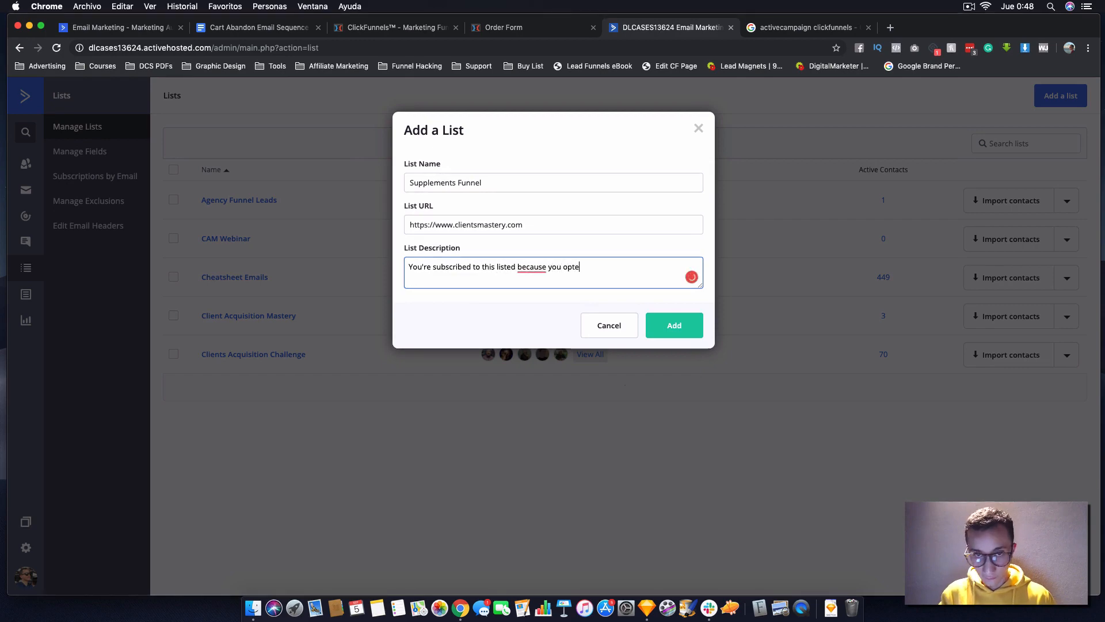
text(d-in to receive )
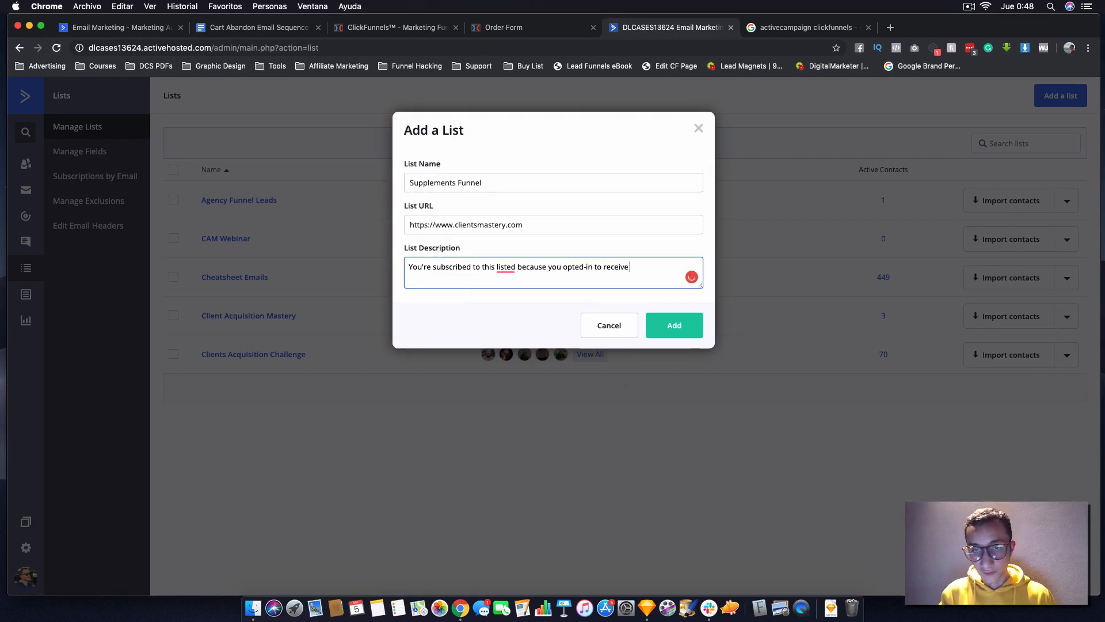
text(more information about)
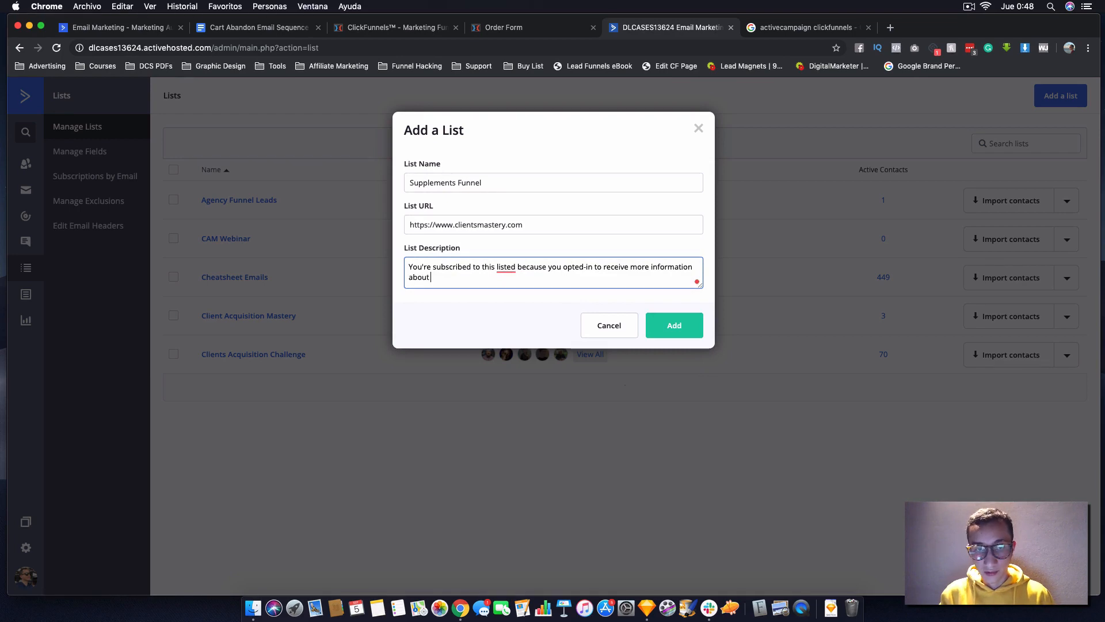
mouse_move(507, 267)
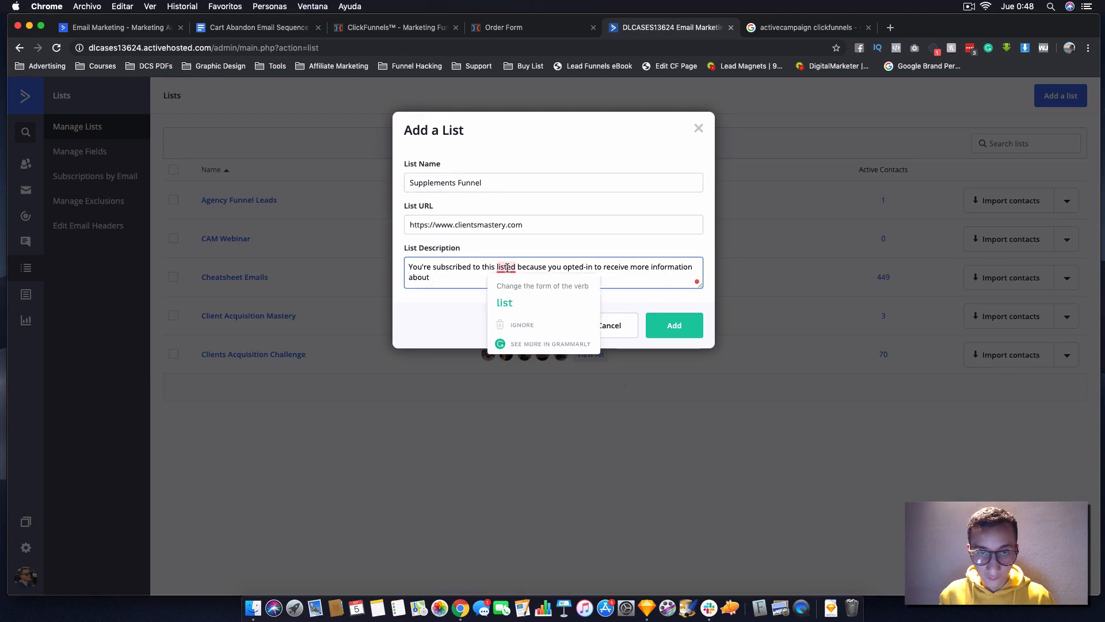
click(525, 301)
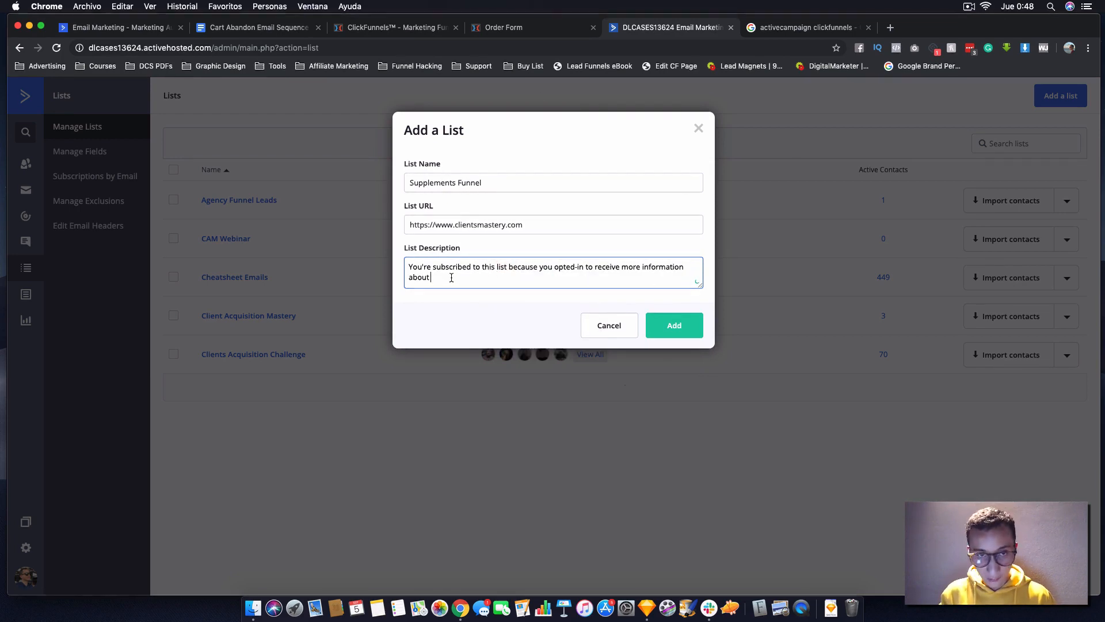
text(our offers.)
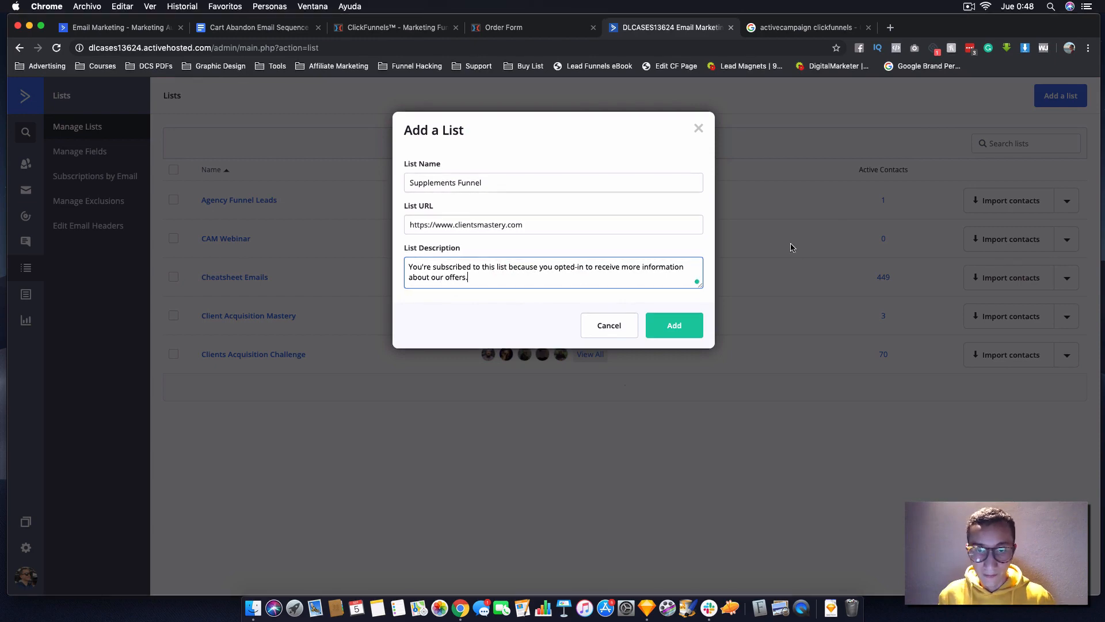
click(672, 324)
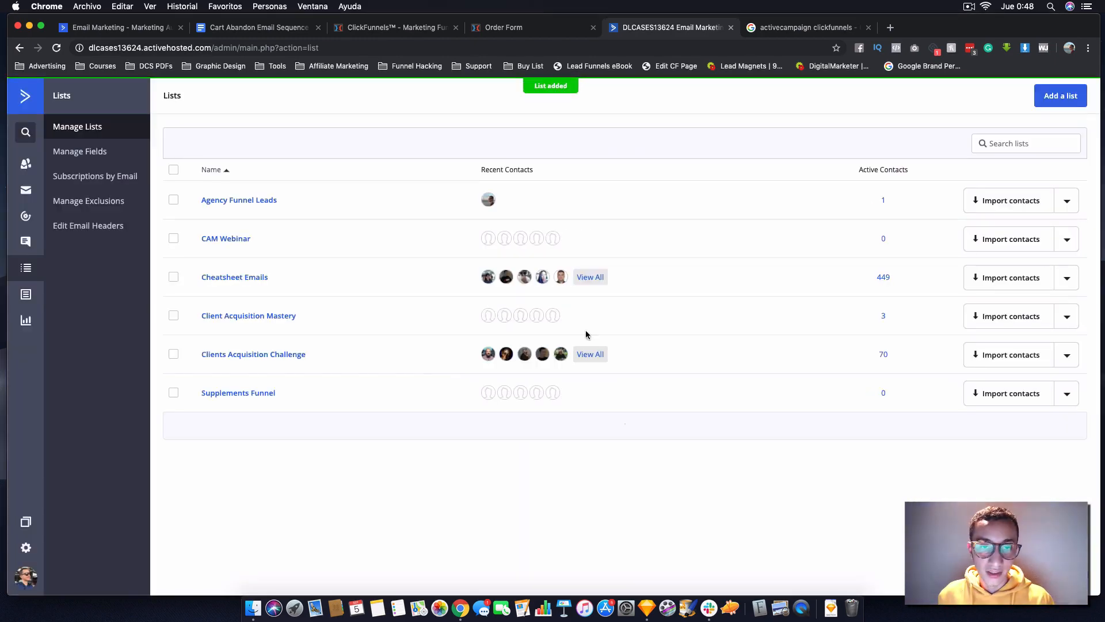
- Go to the management of contact tags and enter supplement_abandon as a new tag
click(26, 164)
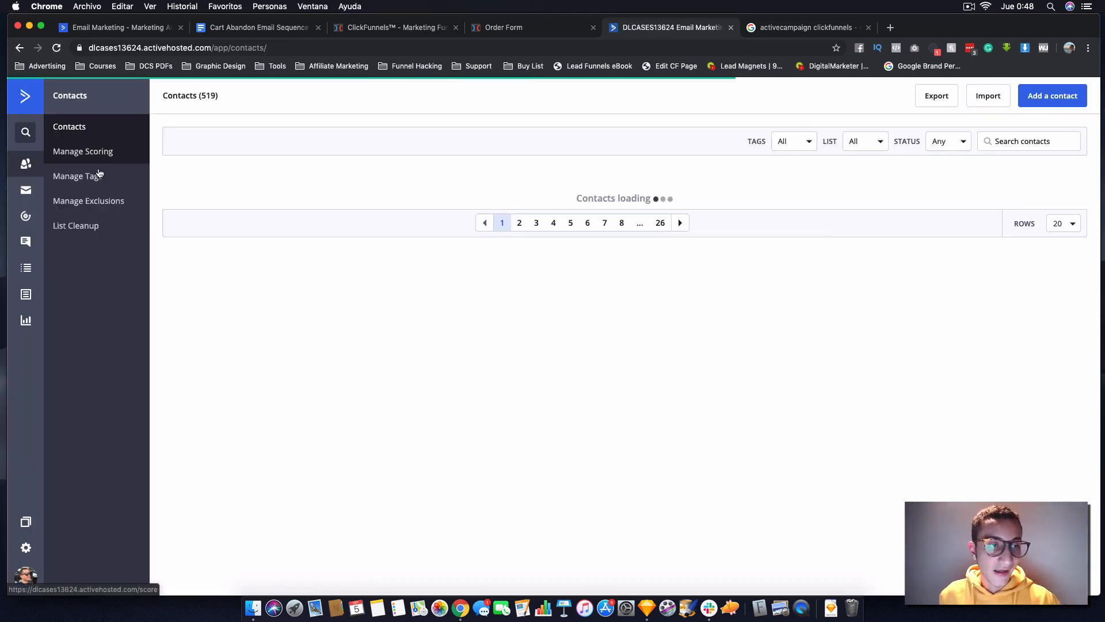
click(97, 178)
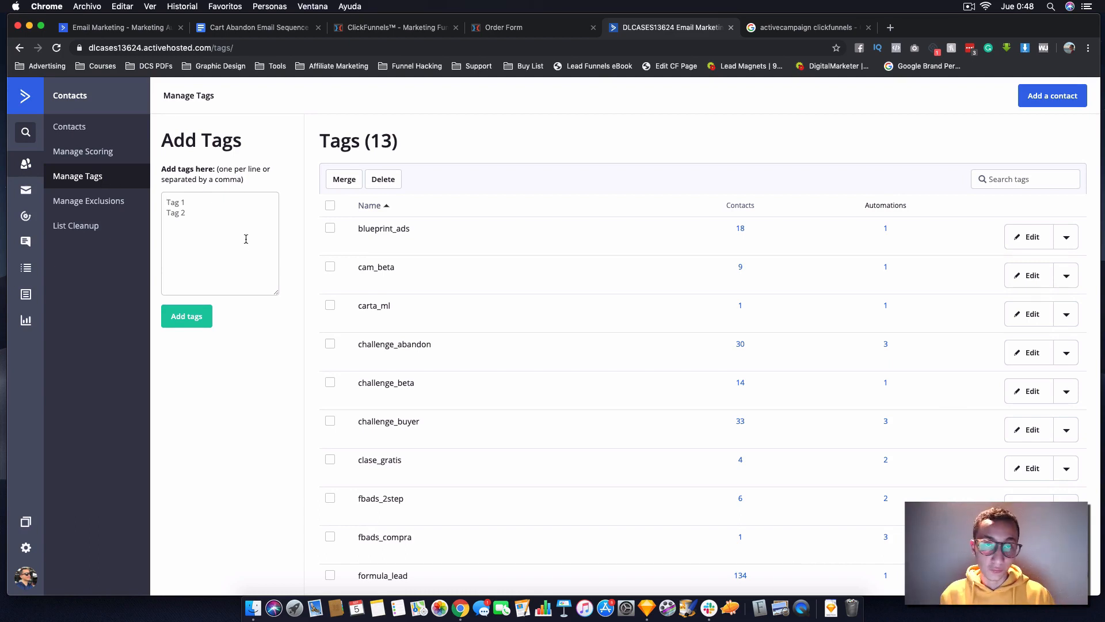
text(supplement_abandon)
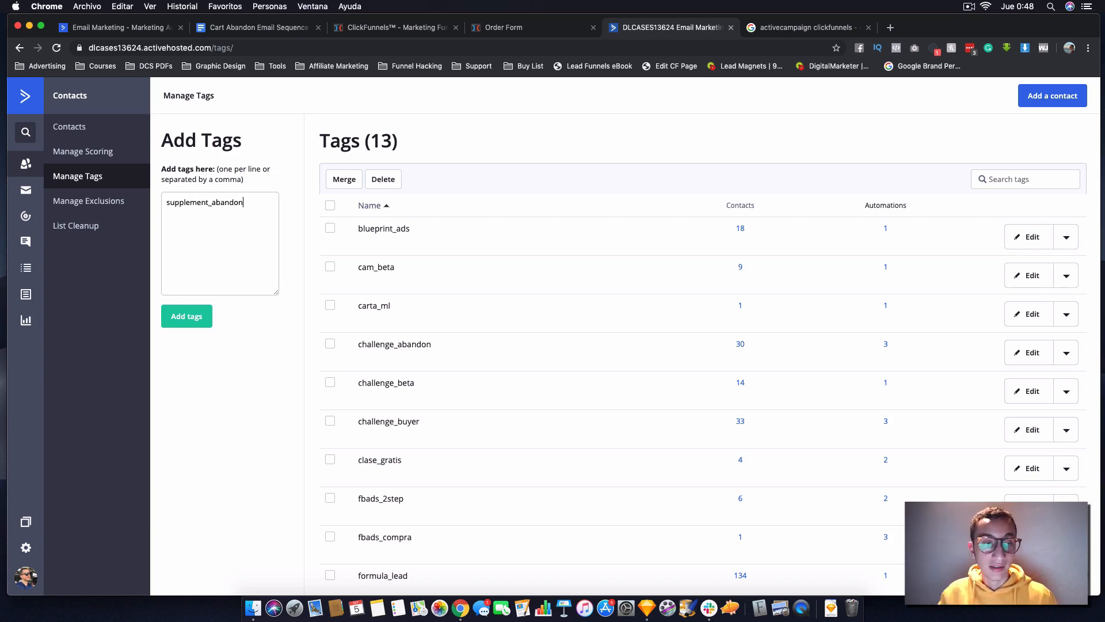
- Examine the naming of the existing tags, from challenge_abandon and fbads_2step down to the funnelpackage tags
double_click(425, 344)
scroll(427, 353, down, 4)
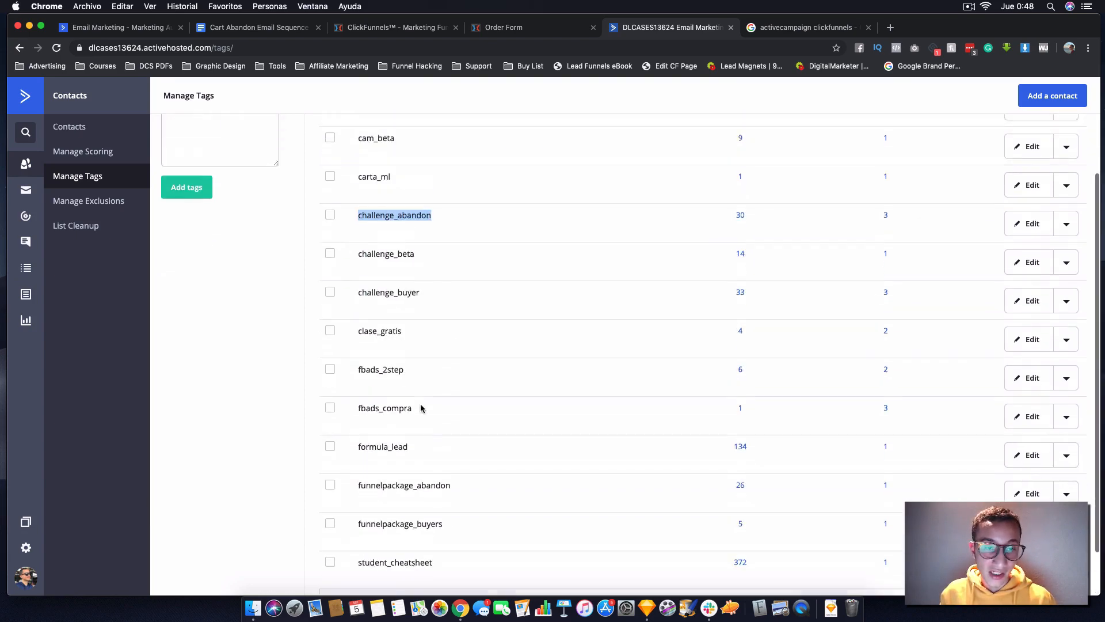
scroll(420, 408, up, 1)
scroll(375, 232, up, 5)
scroll(218, 313, left, 3)
scroll(219, 313, down, 2)
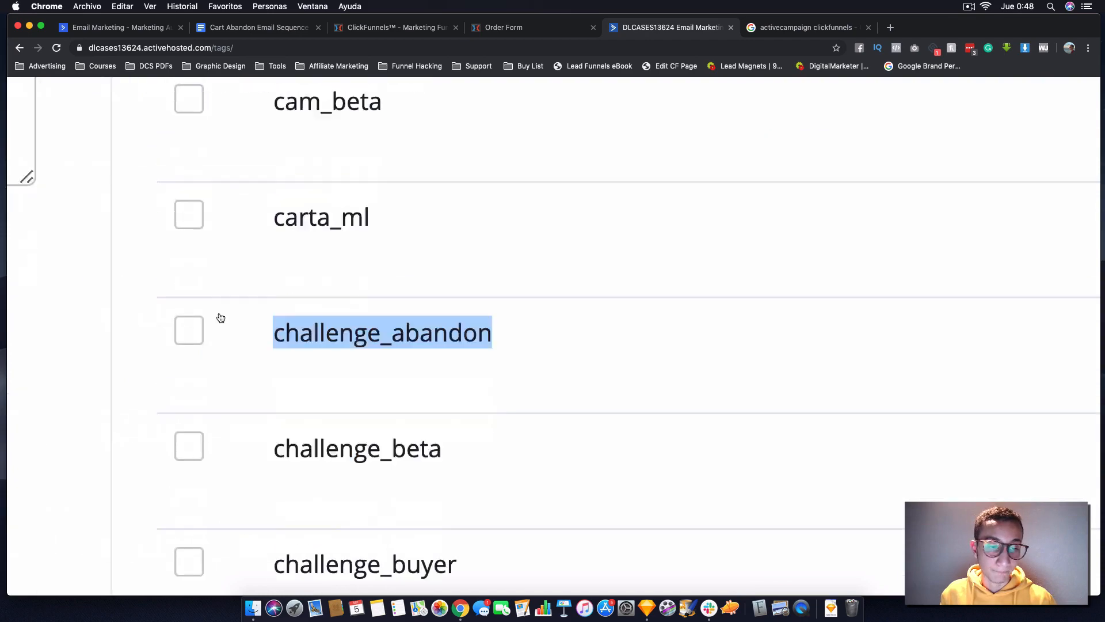
scroll(363, 161, down, 2)
scroll(370, 159, down, 1)
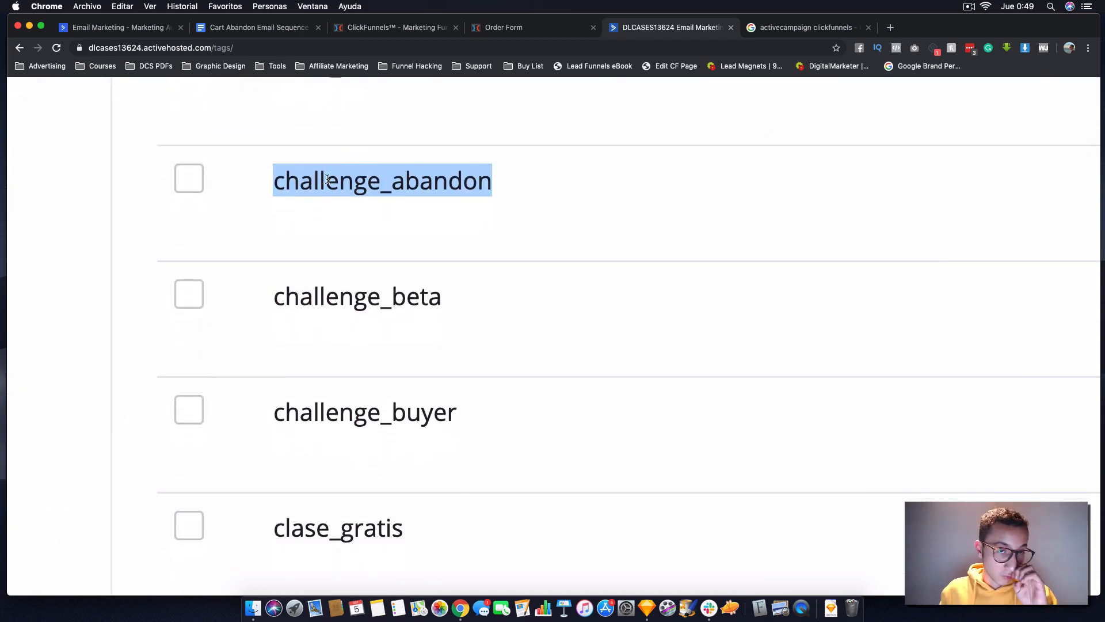
scroll(503, 231, down, 10)
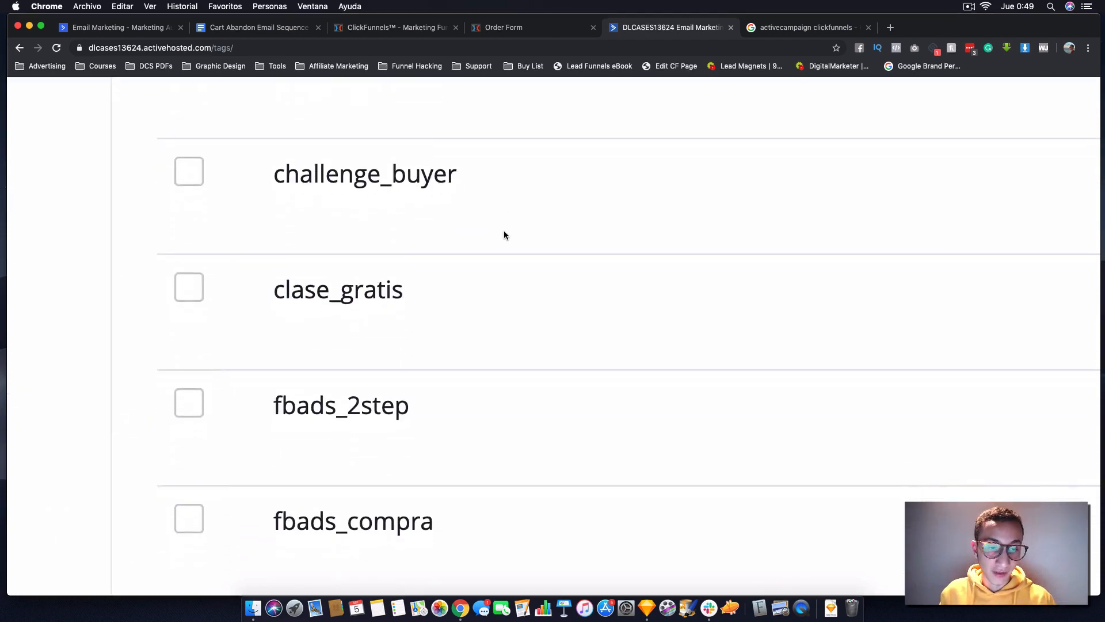
scroll(334, 375, up, 4)
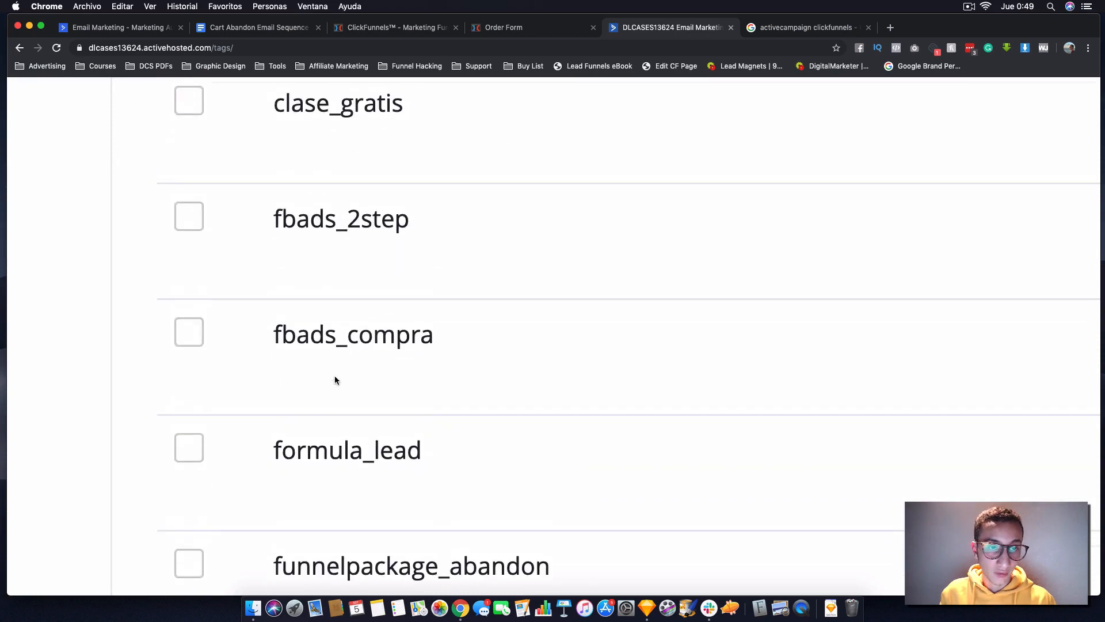
drag(347, 334, 479, 347)
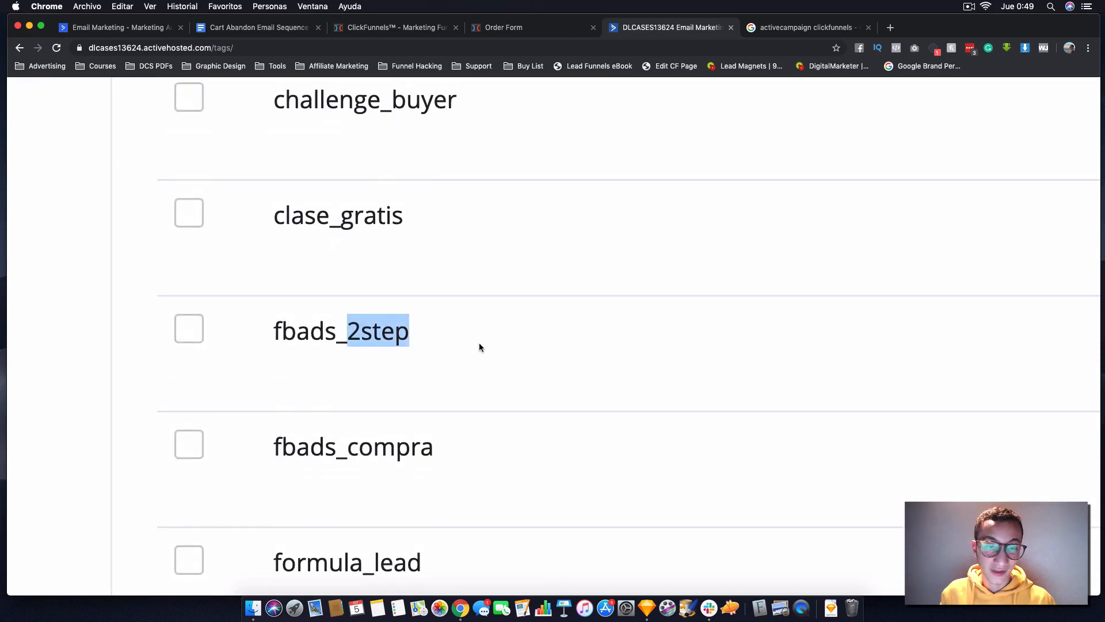
scroll(412, 332, down, 6)
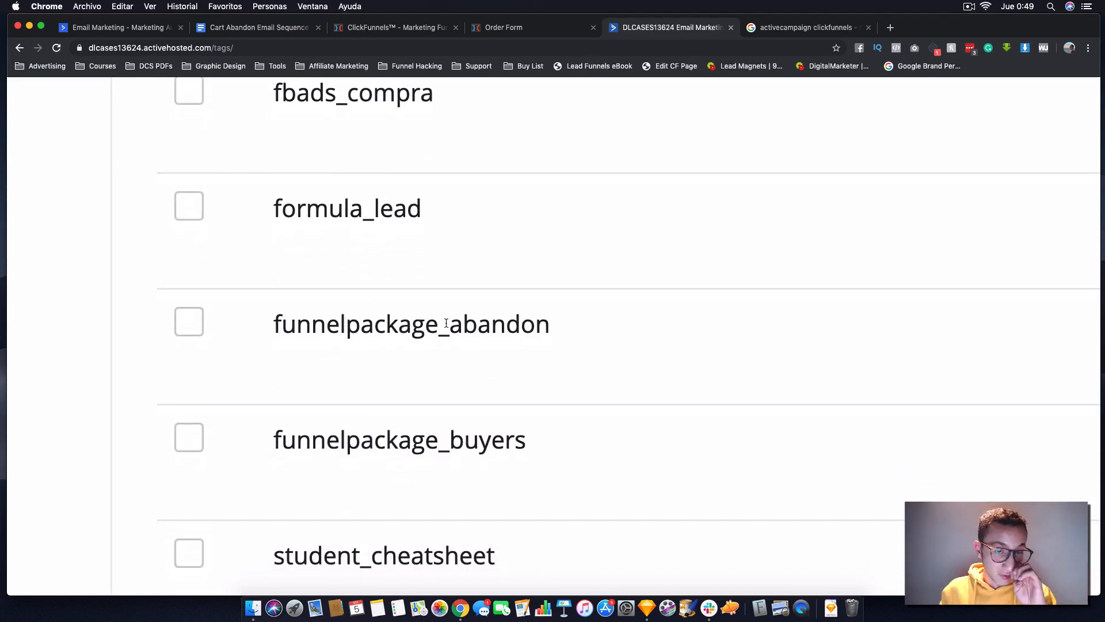
key(super+0)
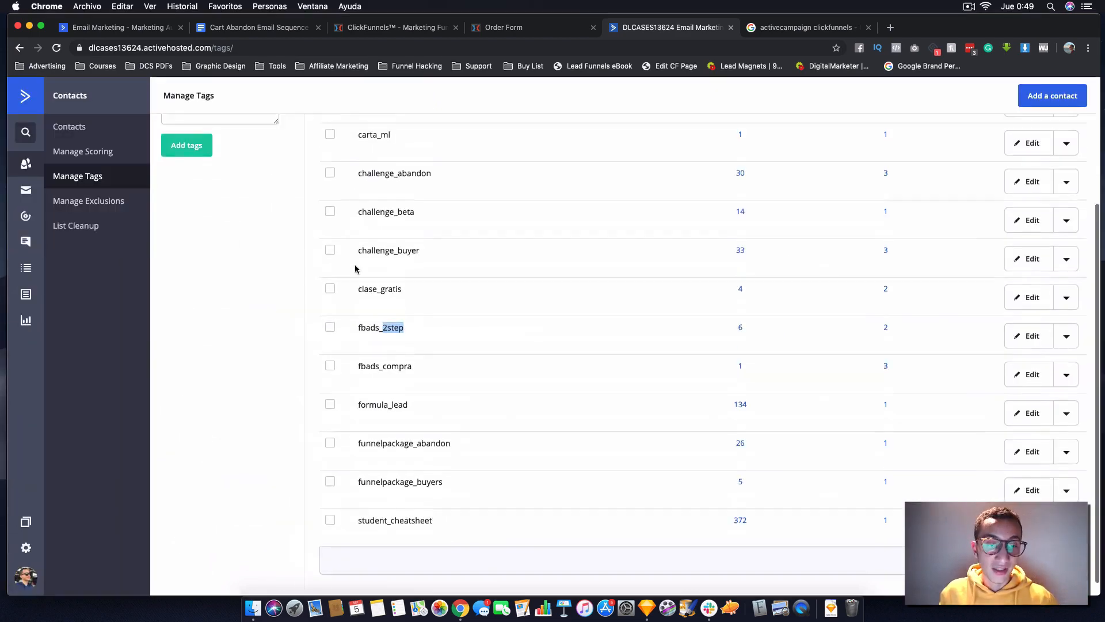
- Enter supplement_buyer as a second new tag below supplement_abandon and add both tags
scroll(270, 230, up, 3)
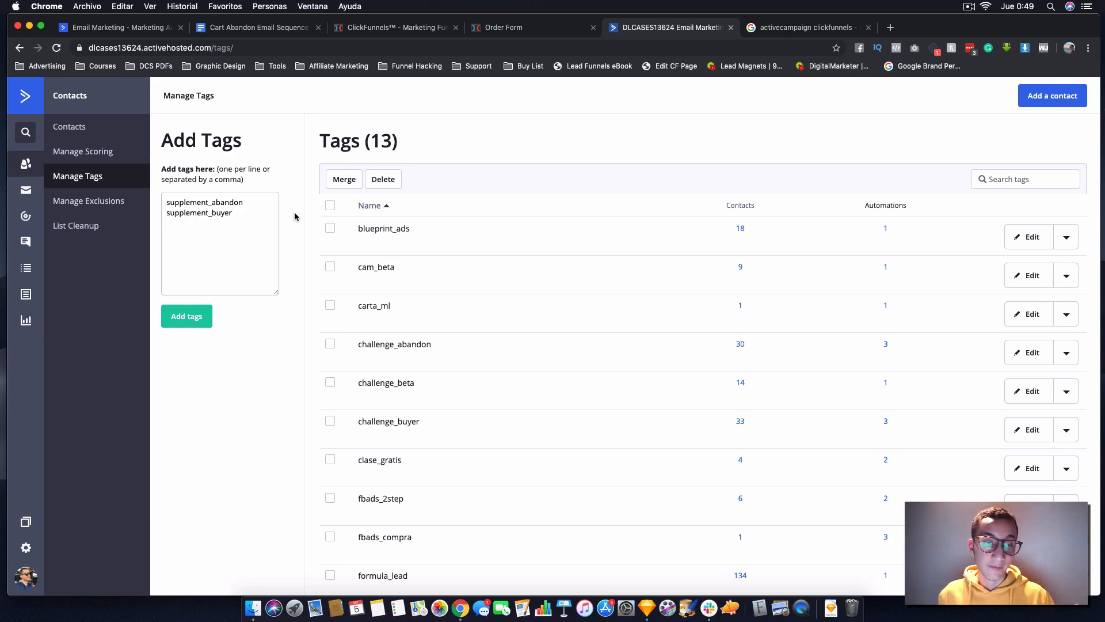
click(196, 324)
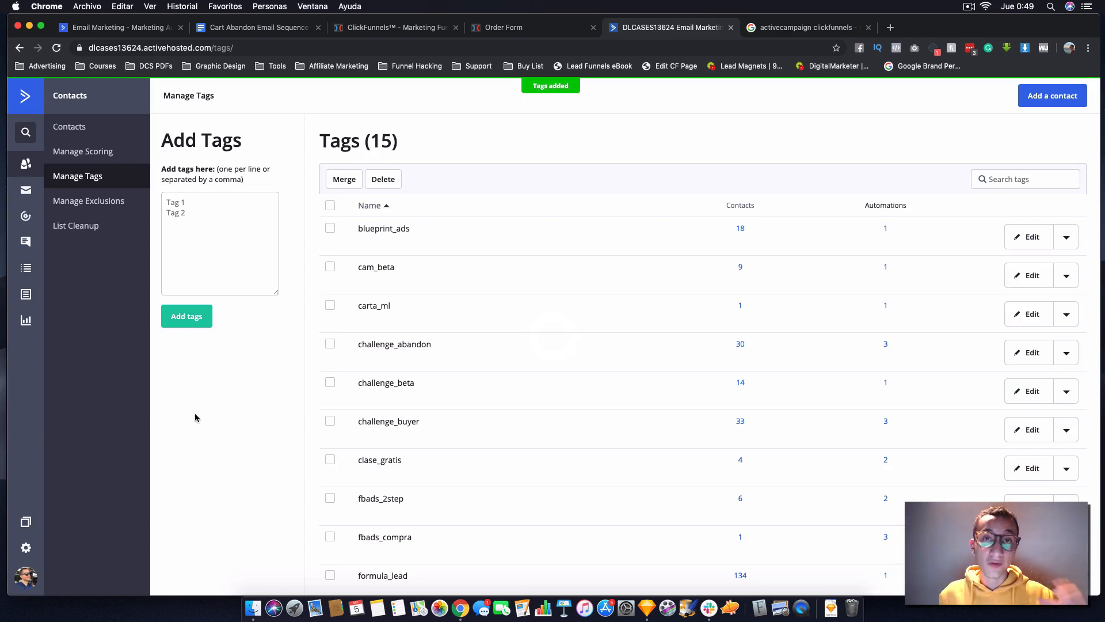
- Switch to ClickFunnels, review the order form at the start of the previewed page, and open the Order Form page for editing
click(509, 29)
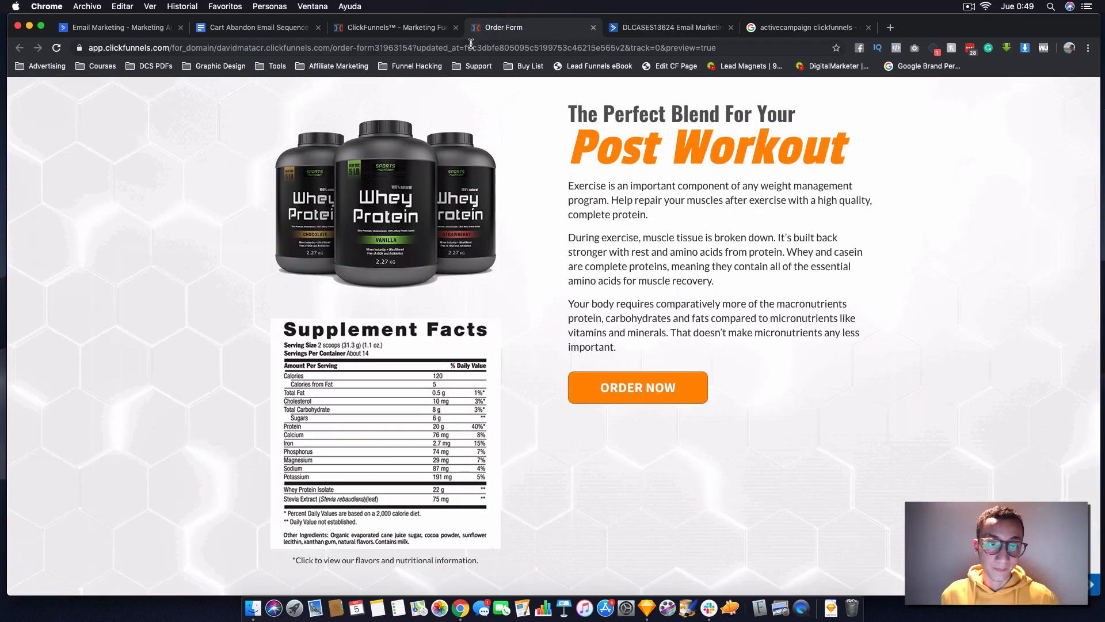
scroll(441, 111, up, 10)
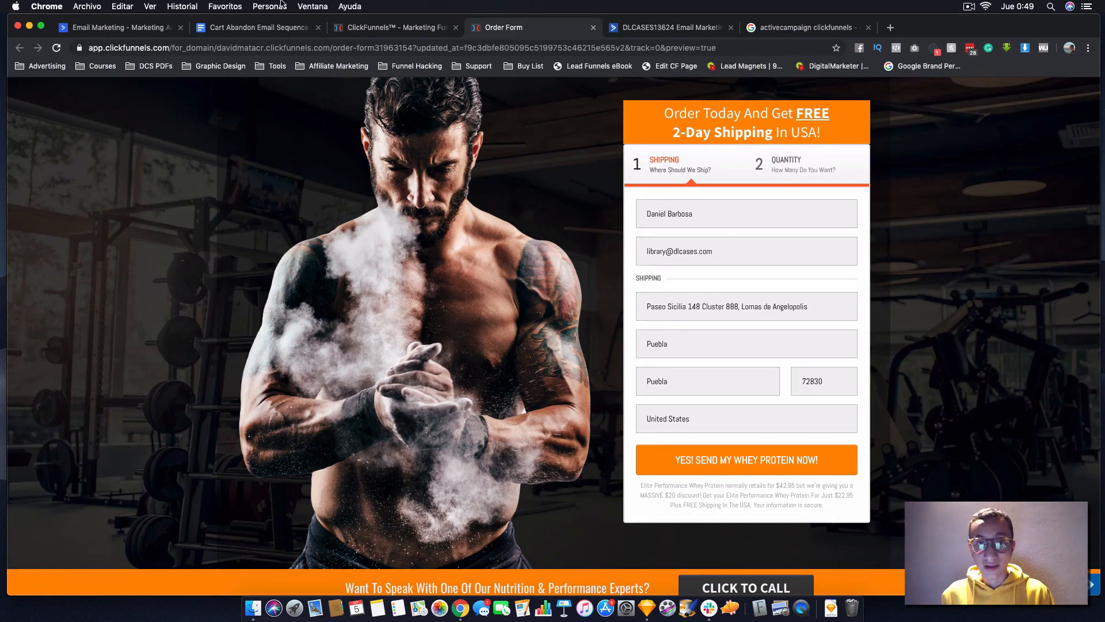
click(405, 28)
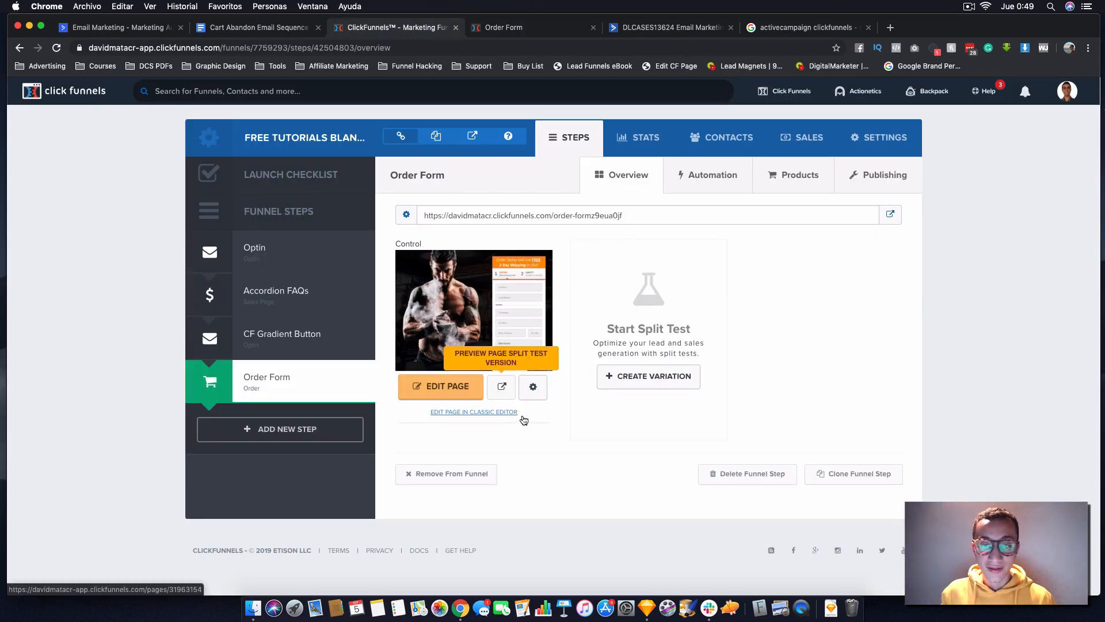
click(468, 390)
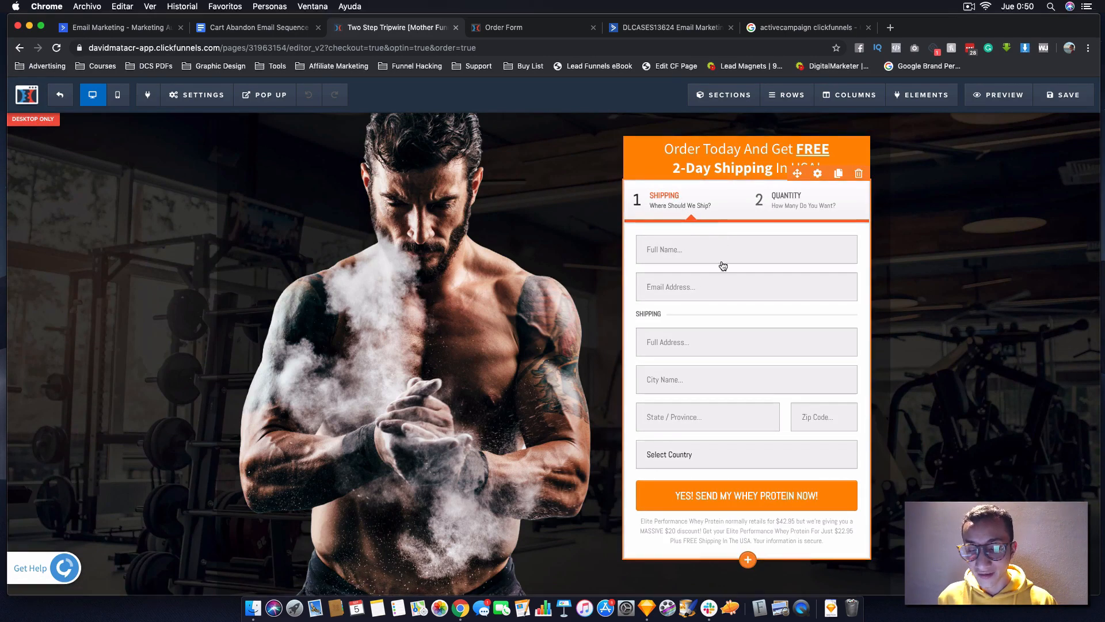
- Set the two-step order form to hide shipping and show the phone number field, and save the page
click(790, 322)
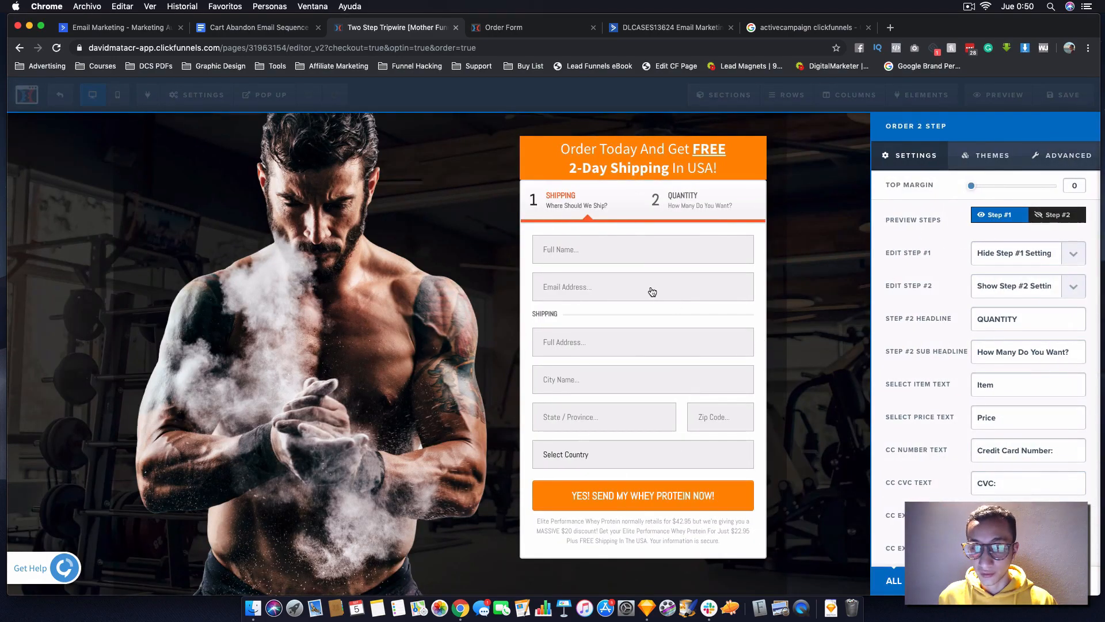
click(1065, 151)
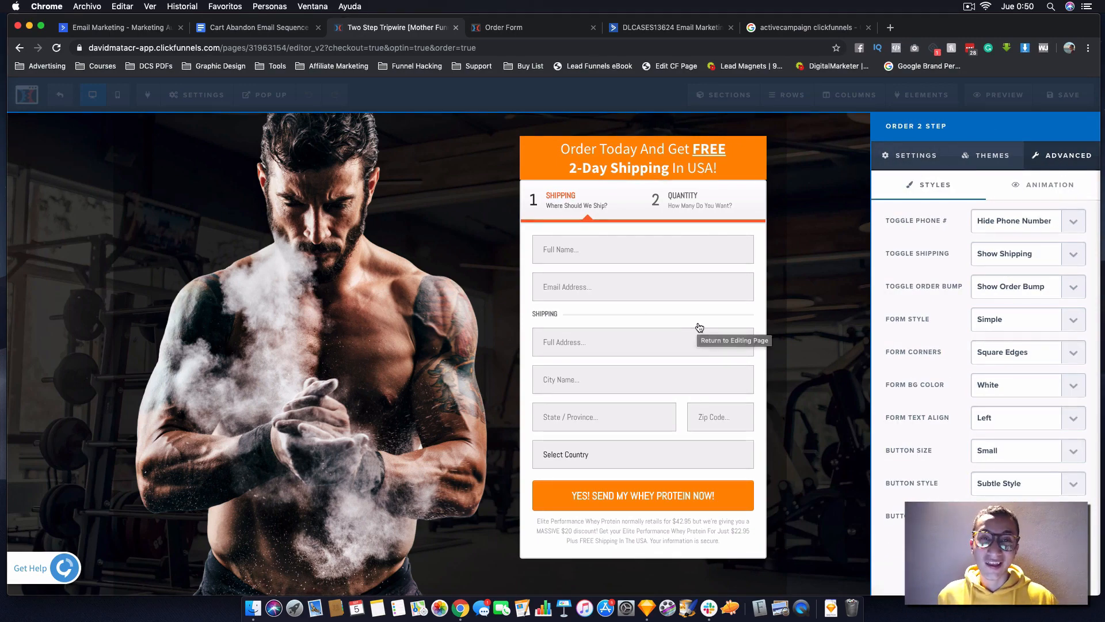
click(1012, 255)
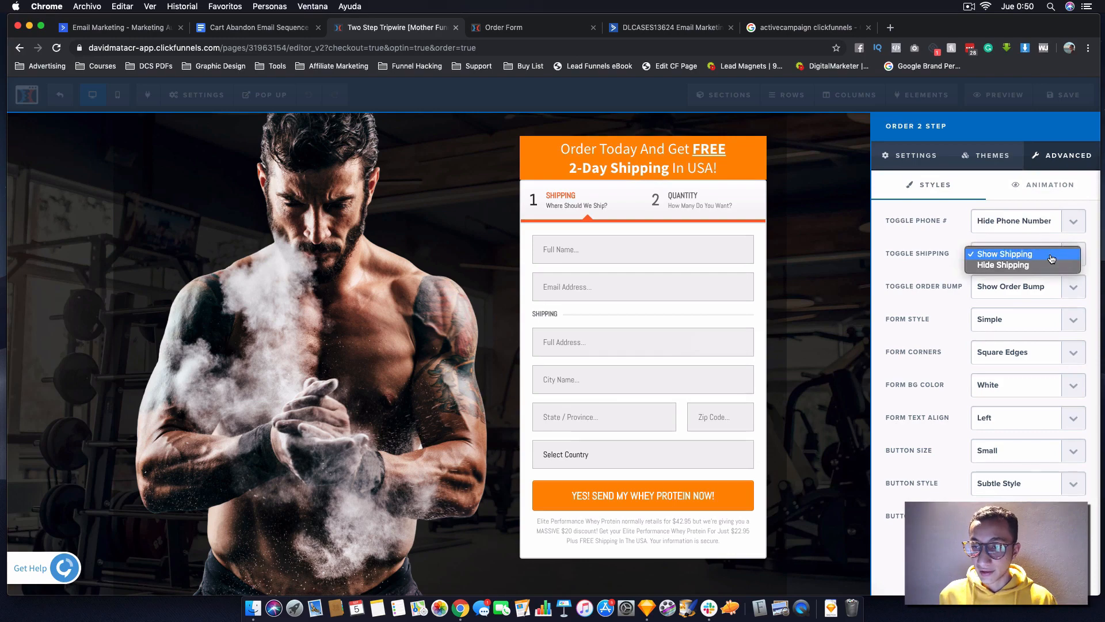
click(1018, 266)
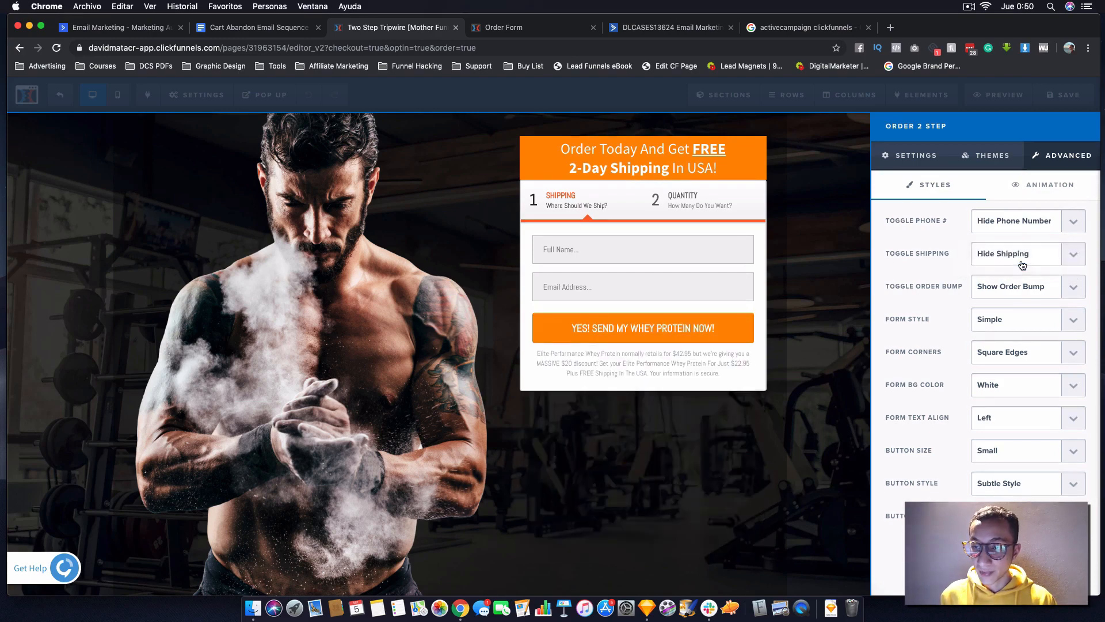
click(994, 221)
click(995, 211)
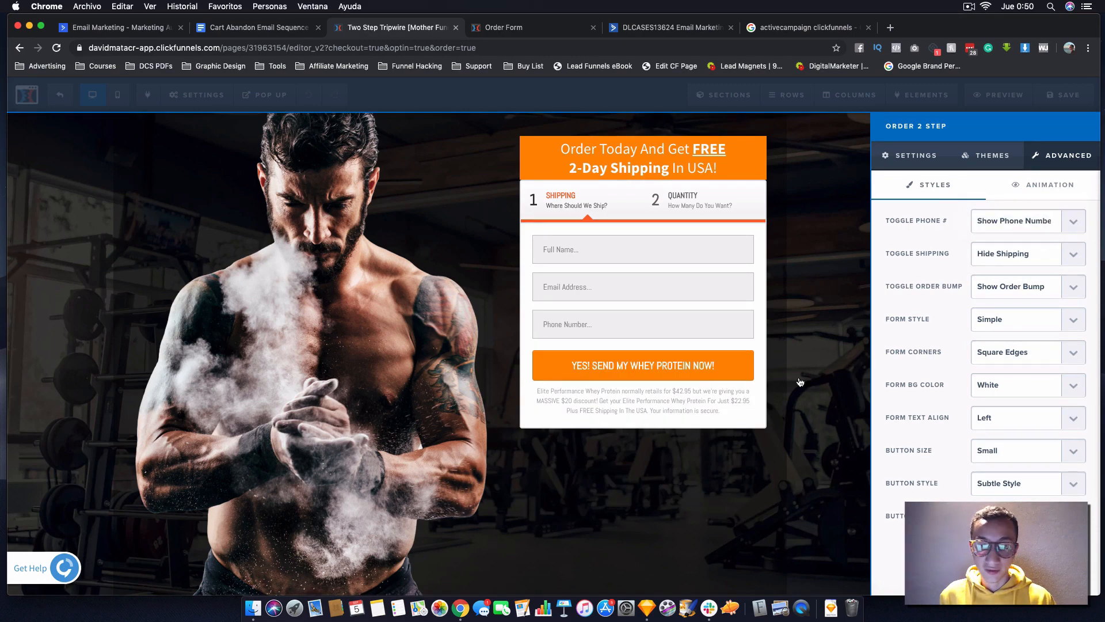
click(761, 346)
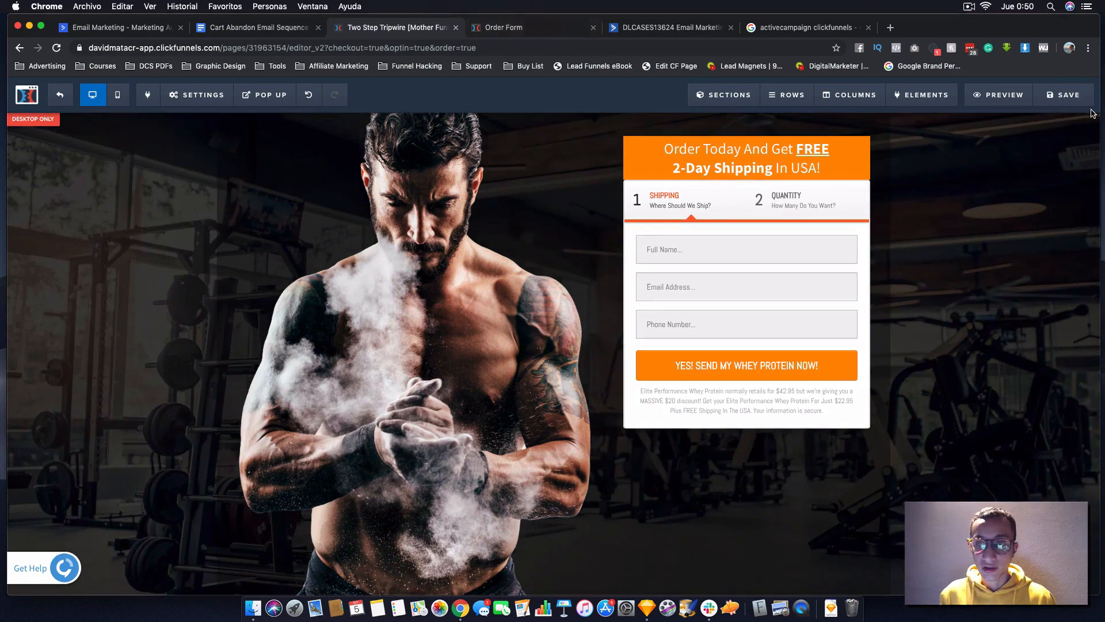
click(1077, 92)
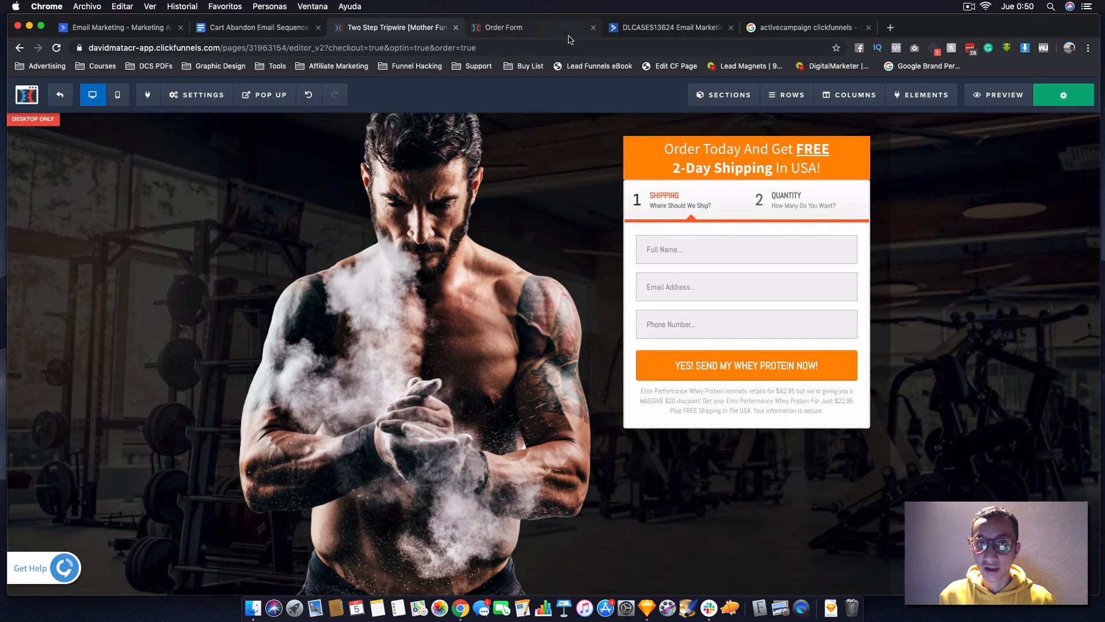
- Check the saved order form in the page preview, going from the contact step to the payment step and back again
click(569, 35)
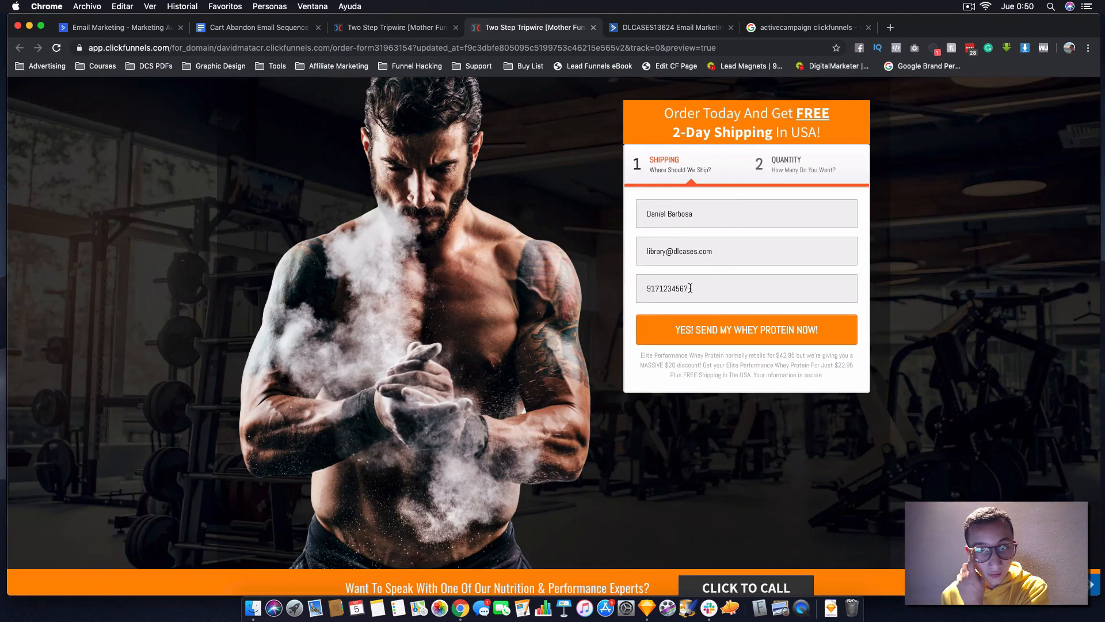
click(670, 332)
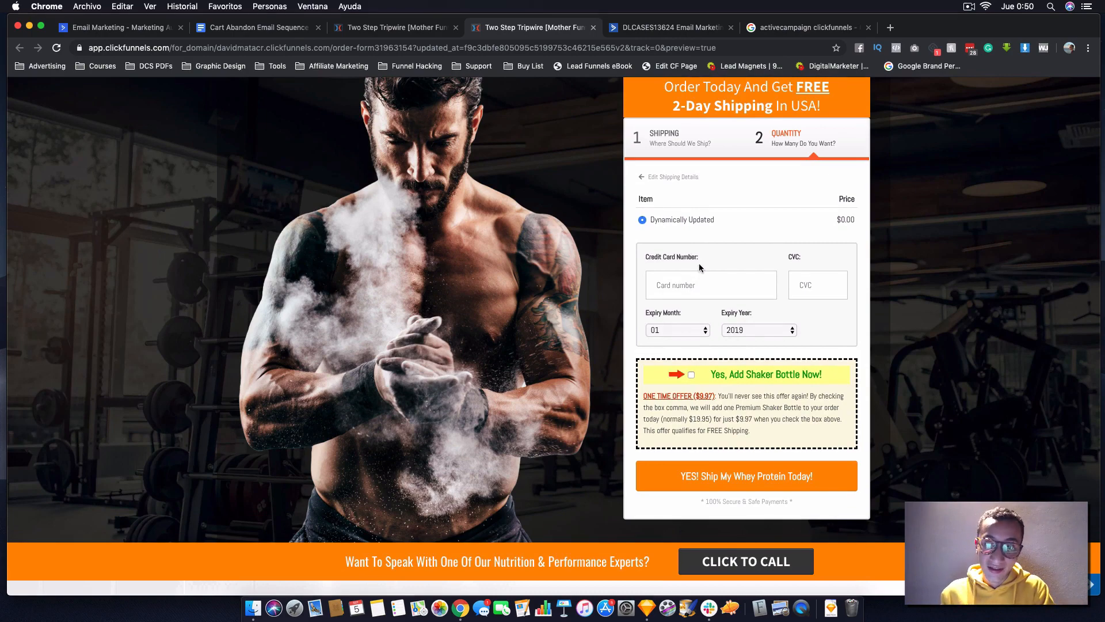
click(686, 178)
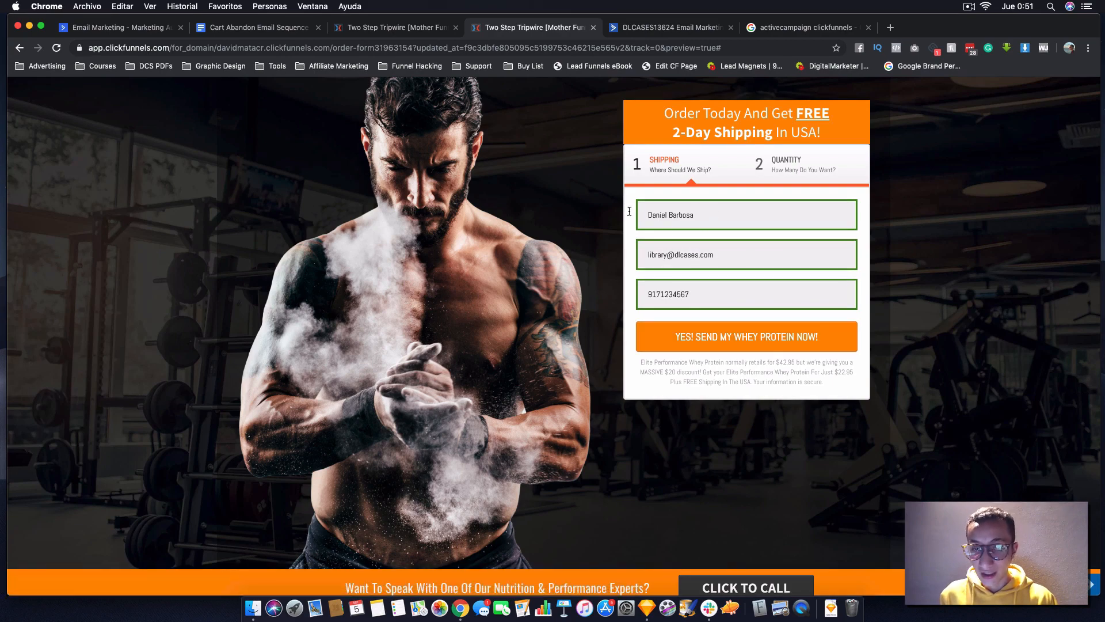
click(723, 344)
scroll(691, 299, down, 2)
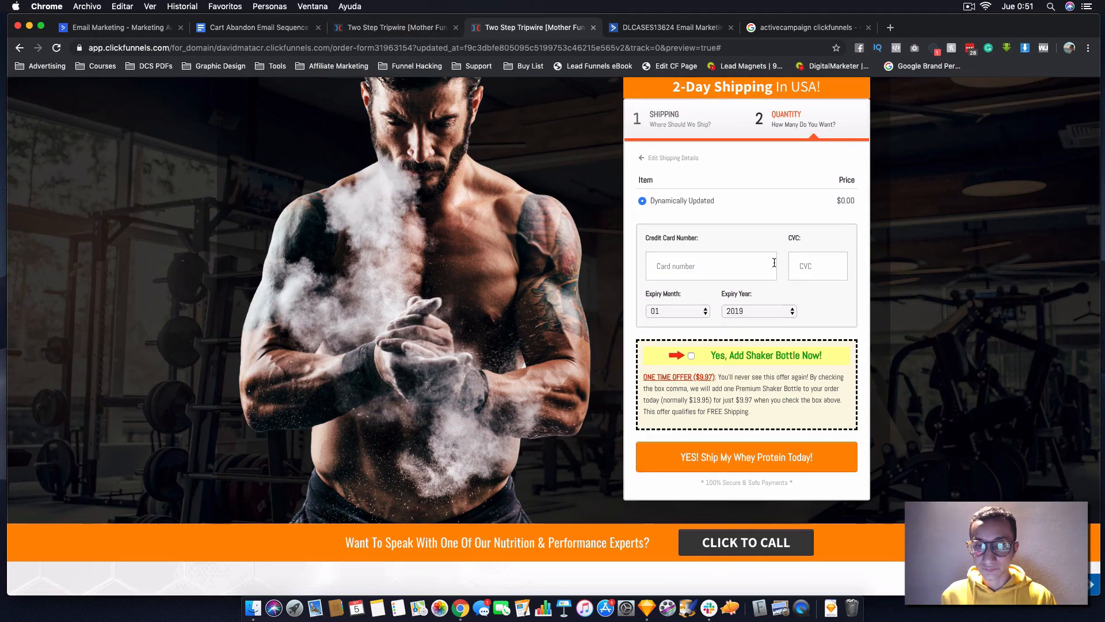
- Return to the page editor and set the page's email integration to Active Campaign with the action Add To List with Tag
click(397, 27)
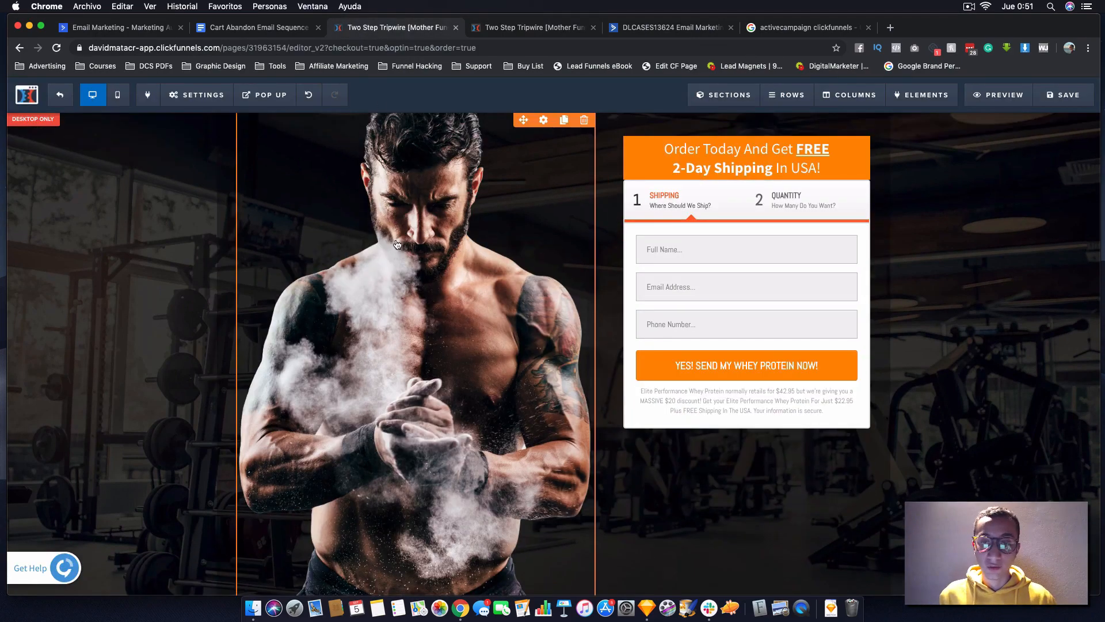
click(199, 95)
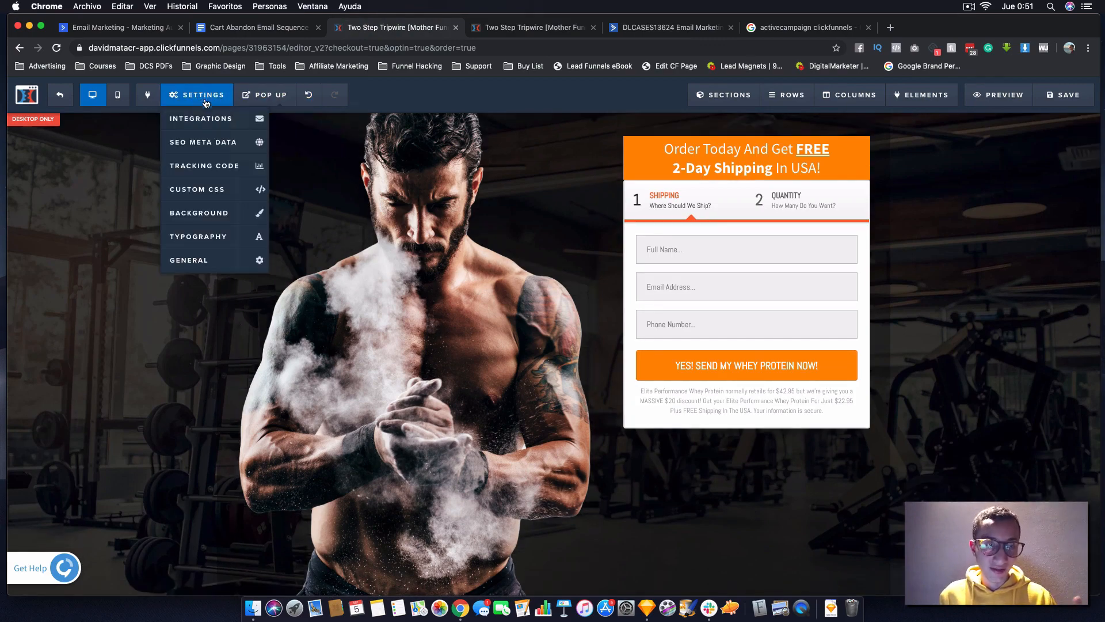
click(209, 118)
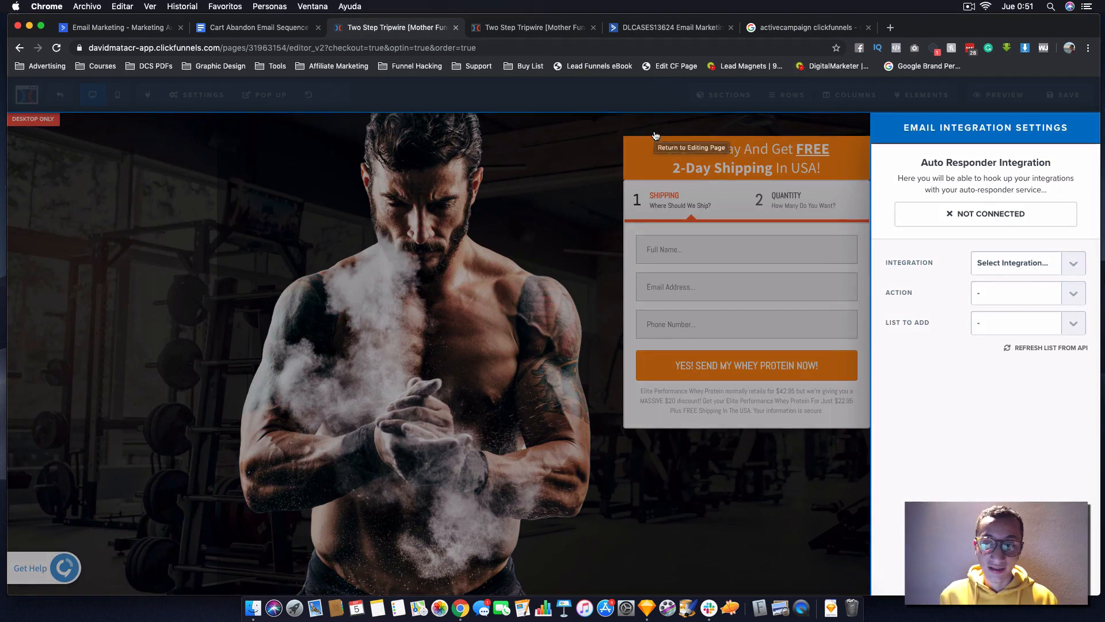
click(996, 264)
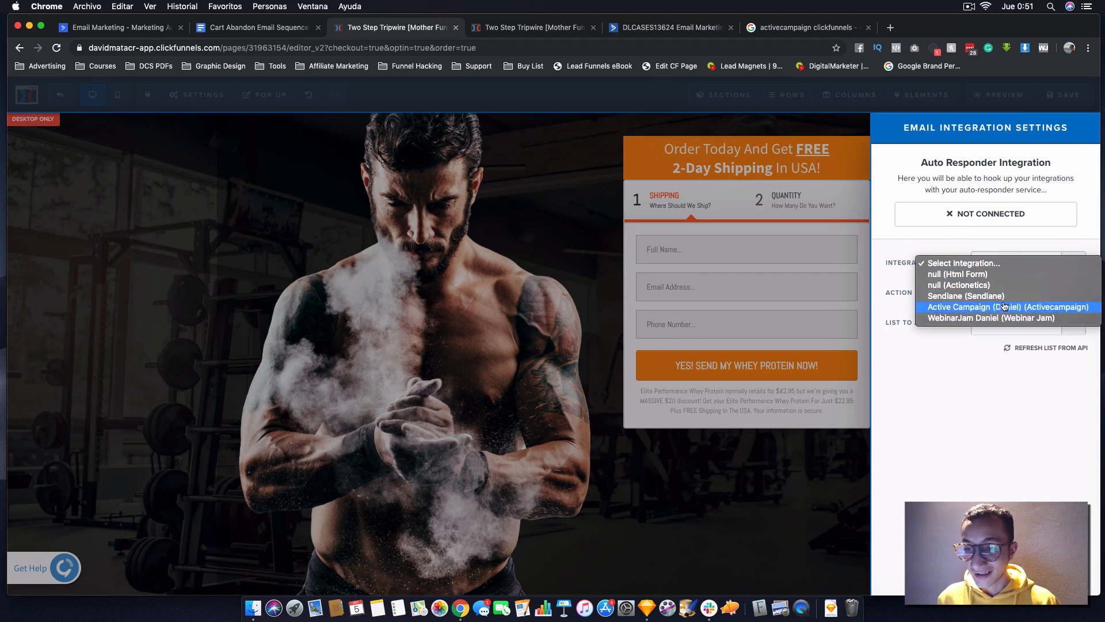
click(1021, 307)
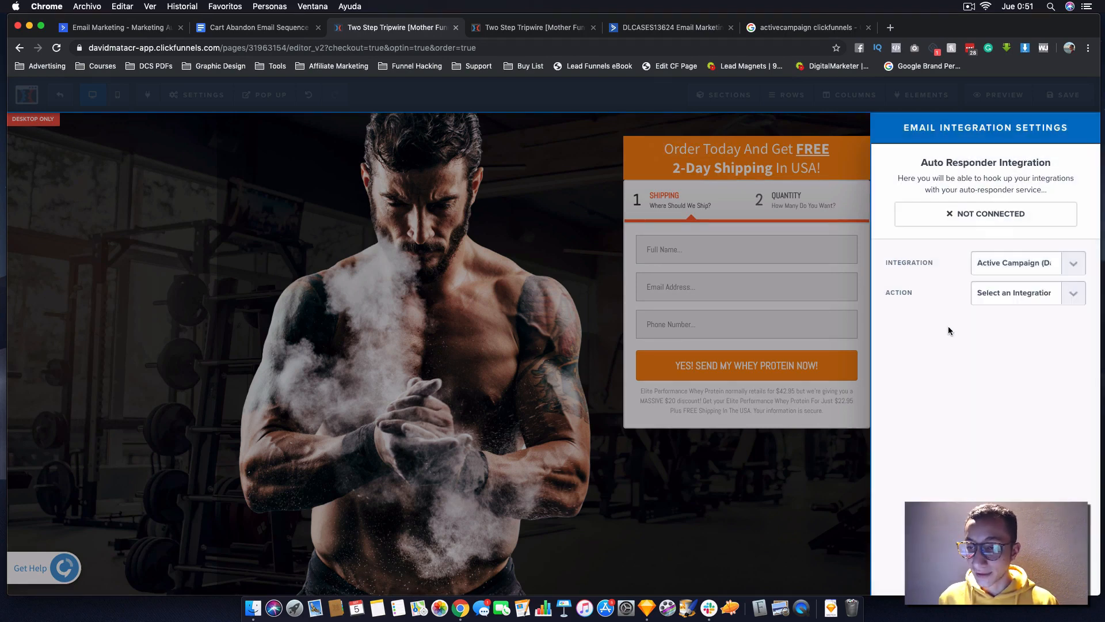
click(1003, 295)
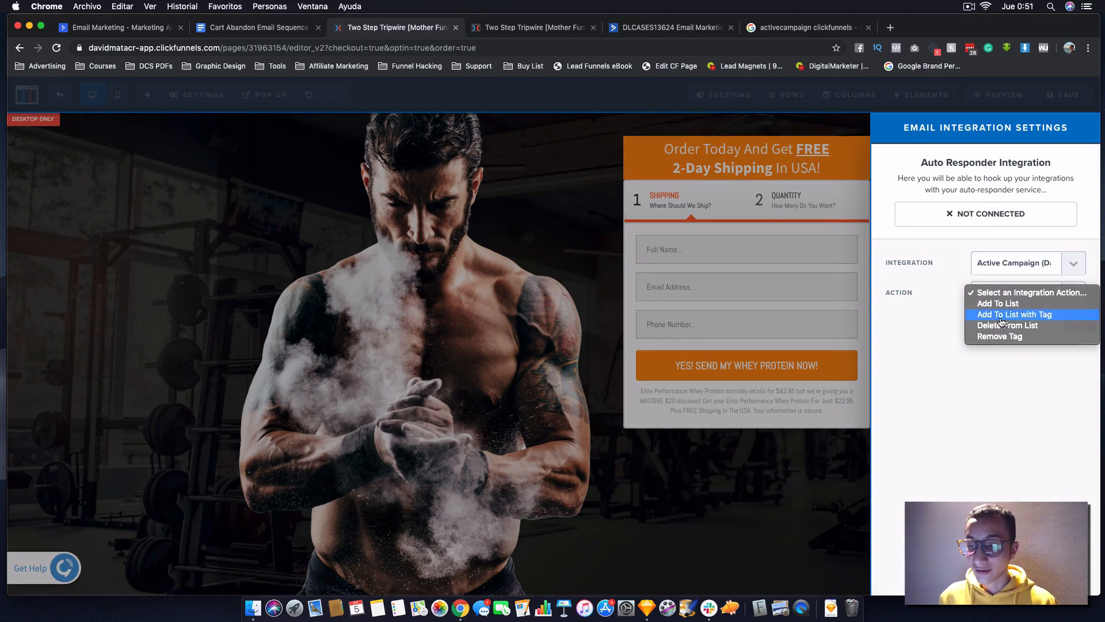
click(1002, 321)
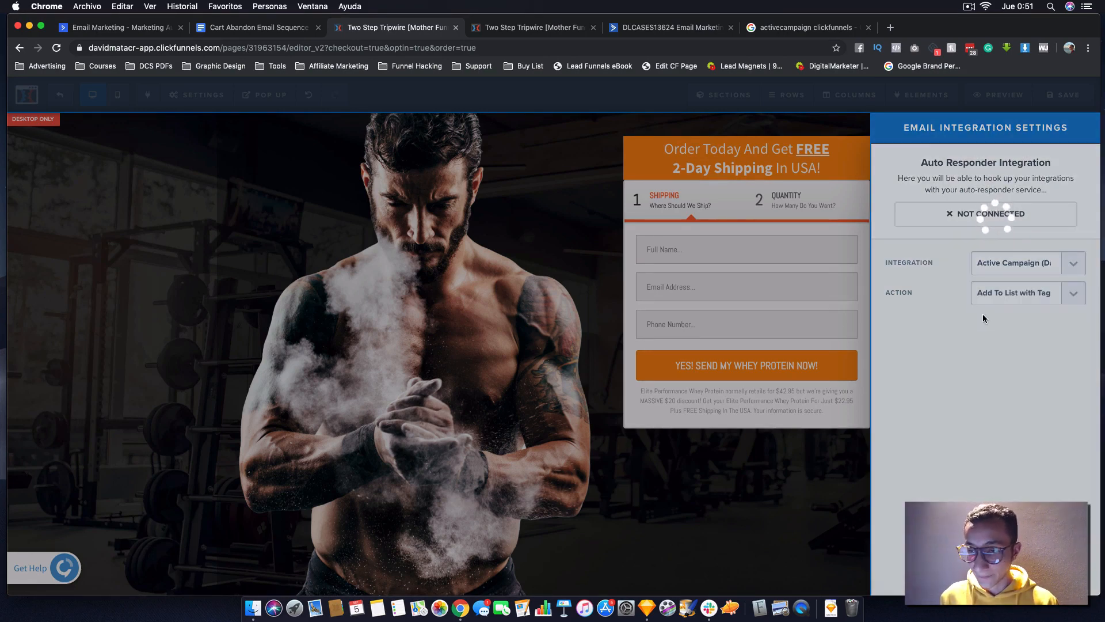
- Set the page integration's list to Supplements Funnel with the tag supplement_abandon, and save the page
click(983, 330)
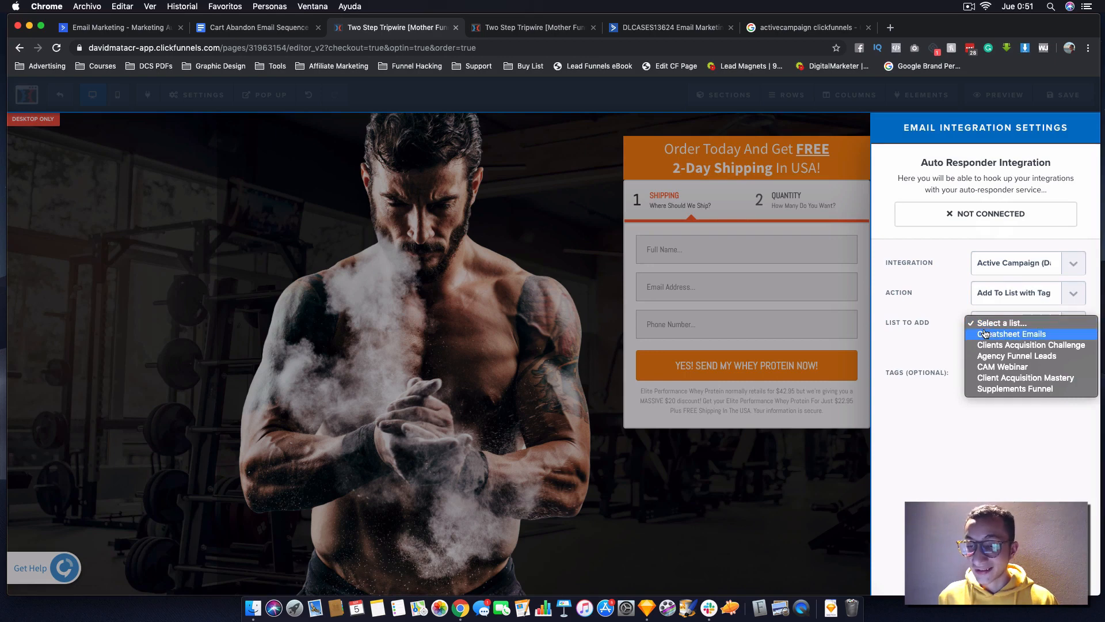
click(1019, 390)
click(999, 391)
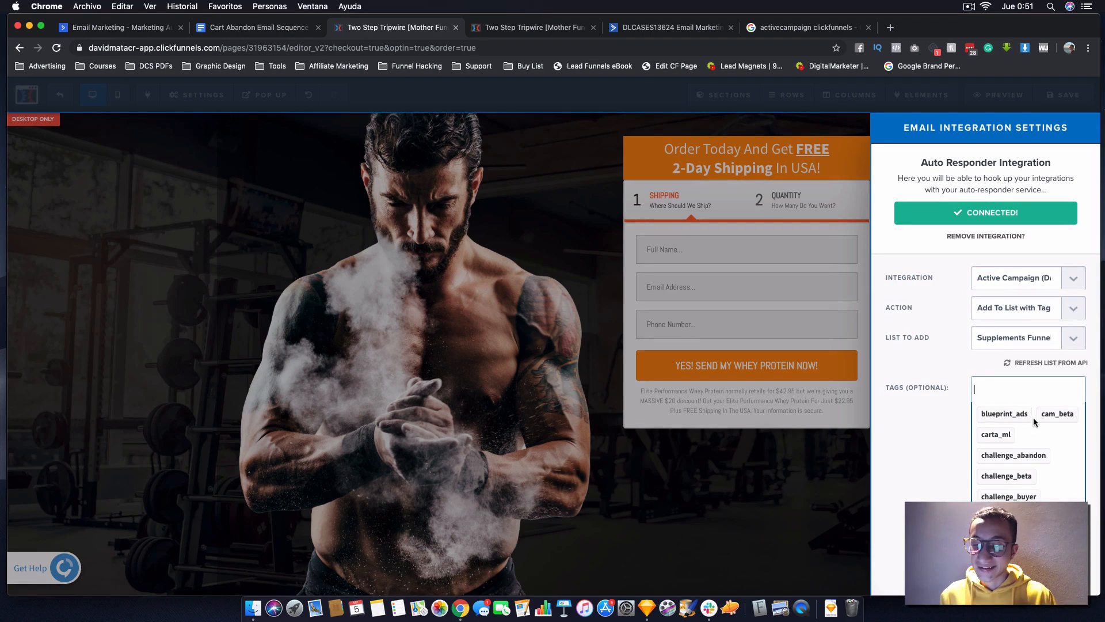
scroll(1038, 450, down, 10)
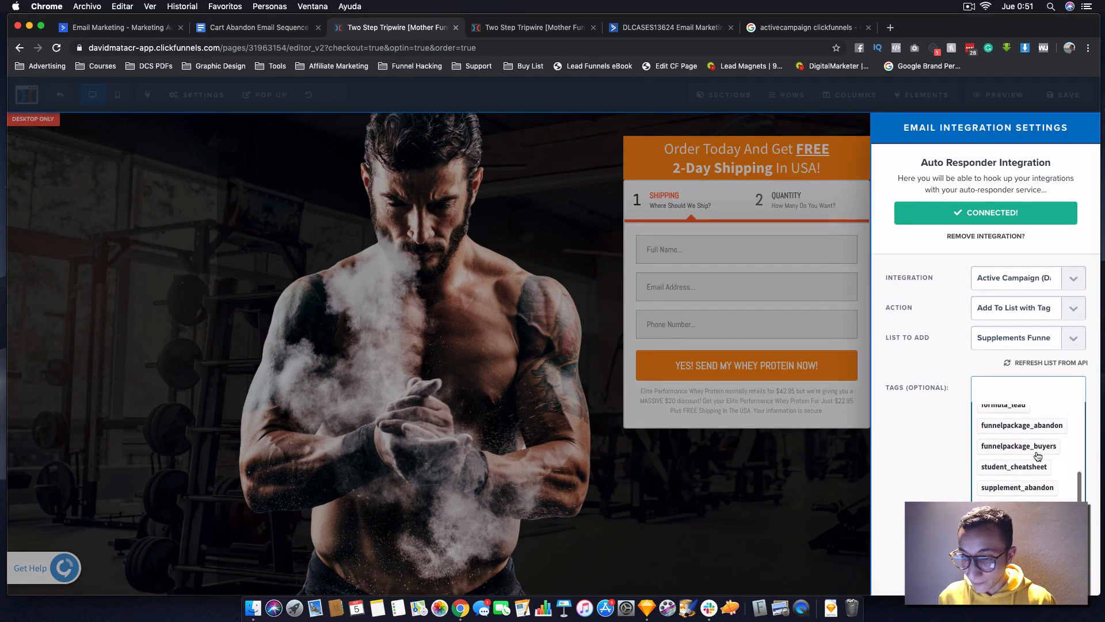
click(1044, 487)
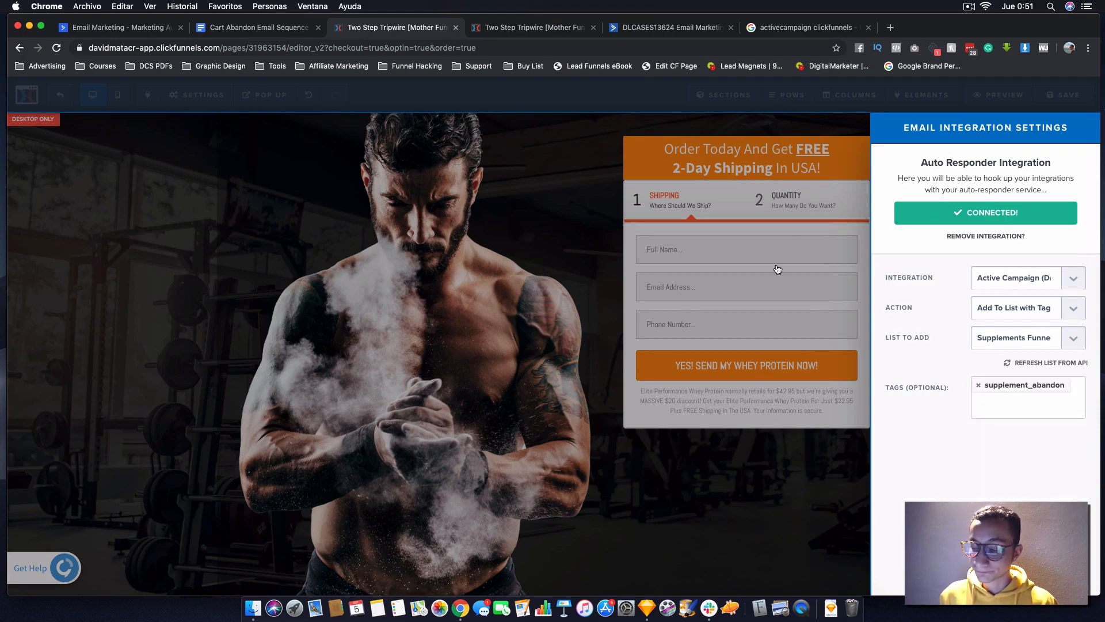
click(786, 225)
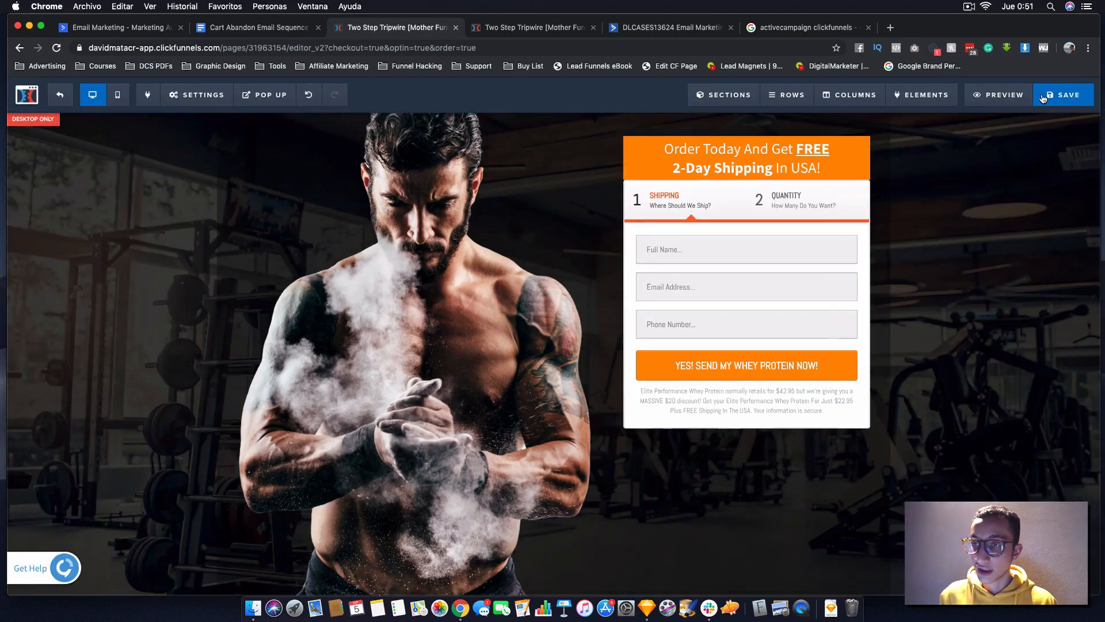
click(1044, 97)
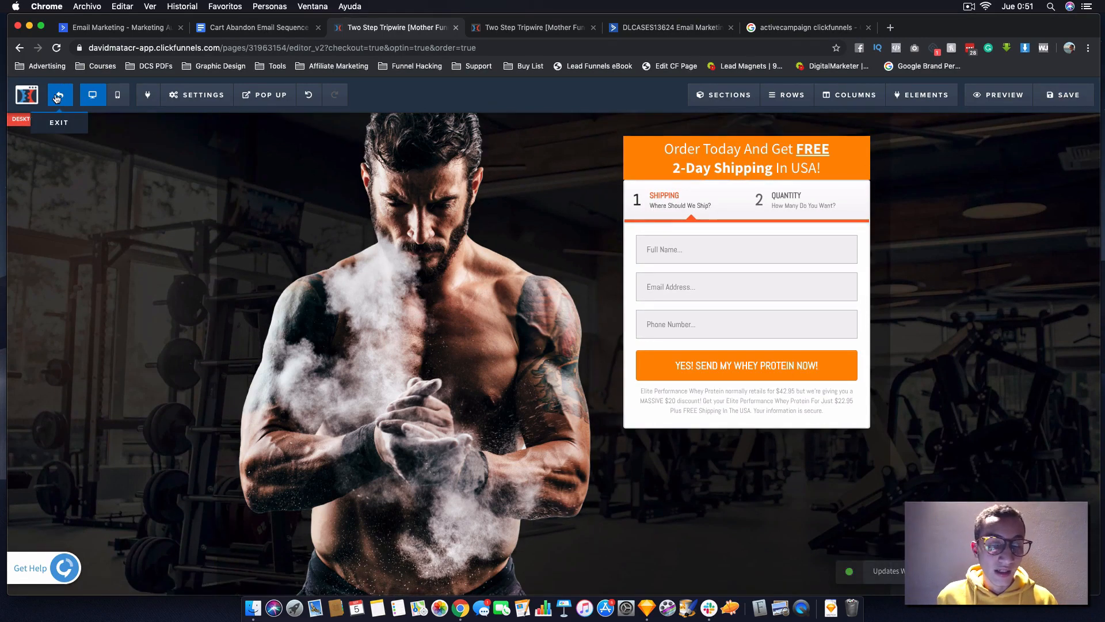
- Exit the page editor and start a new one-time product for the Order Form step using the Stripe payment integration
click(57, 97)
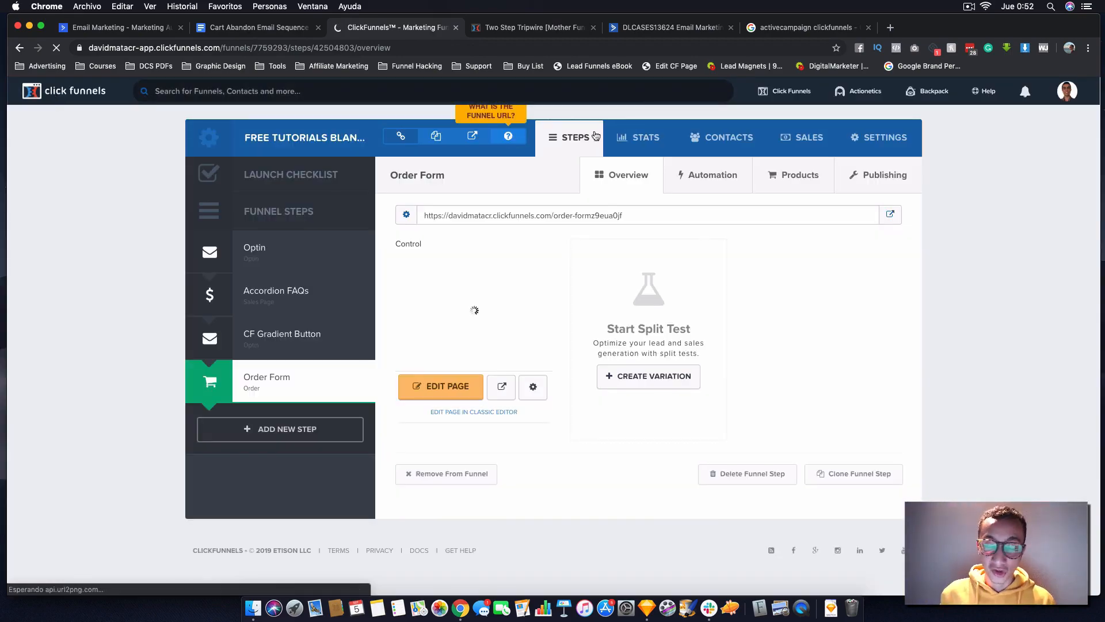
click(780, 178)
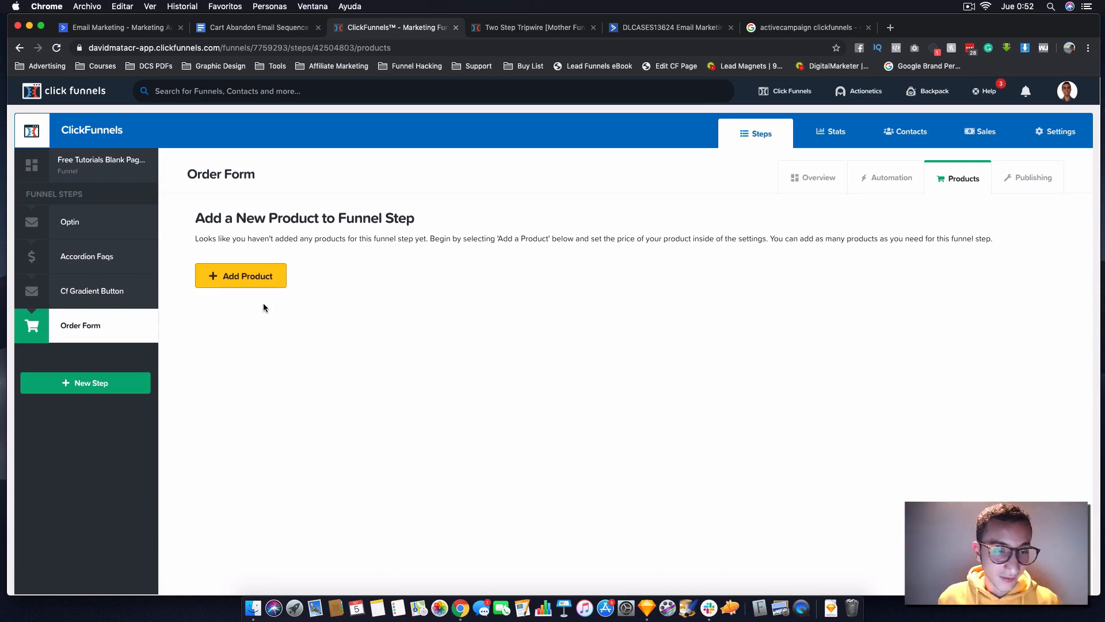
click(226, 276)
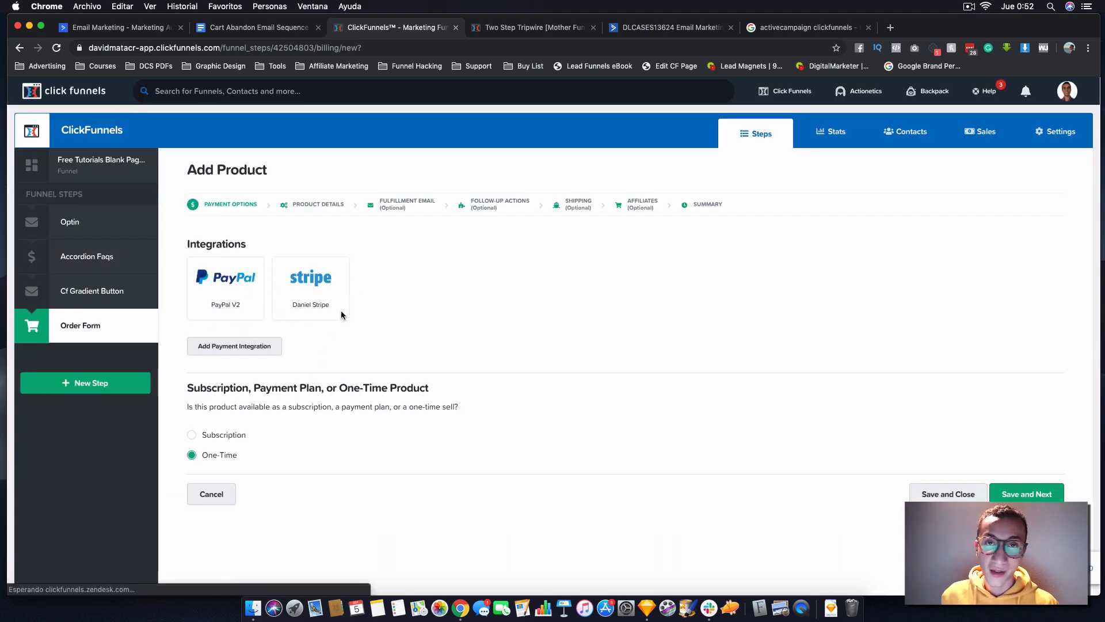
click(333, 294)
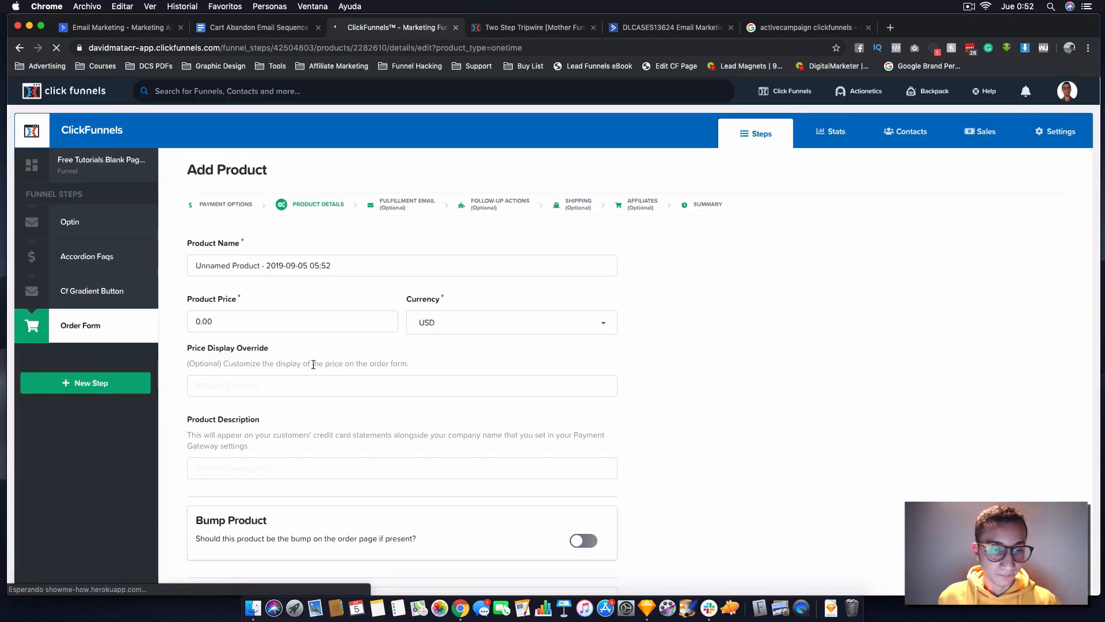
- Name the product Super Cool Supplement, price it at 19.95 USD with the description SUPPLEMENT, and save the product details
triple_click(354, 266)
text(Supp)
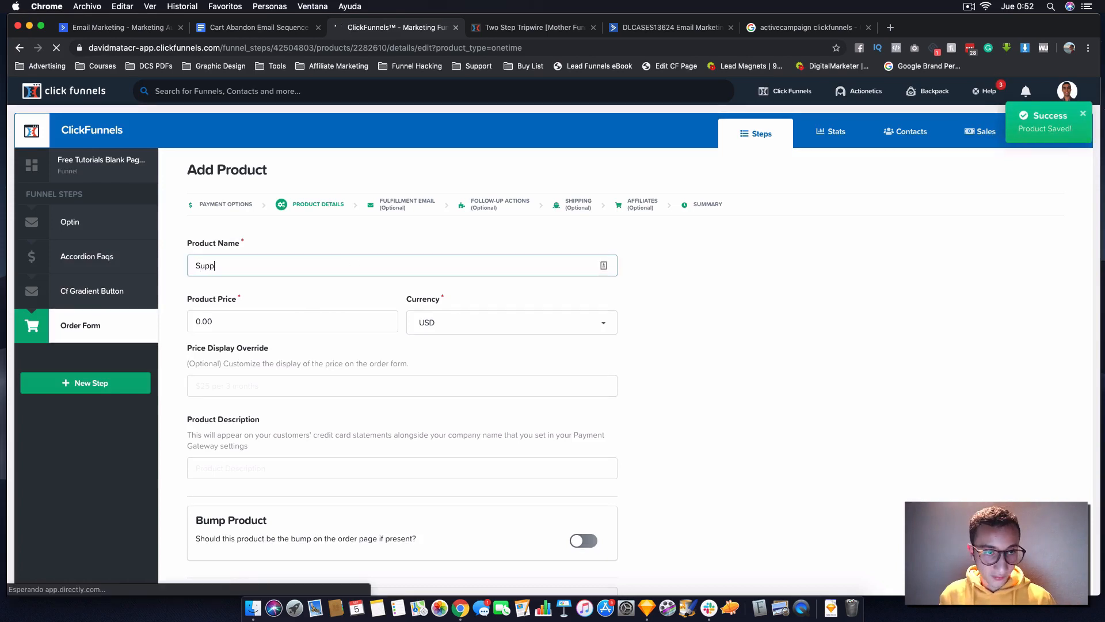
key(BackSpace)
text(er Cool Supplement)
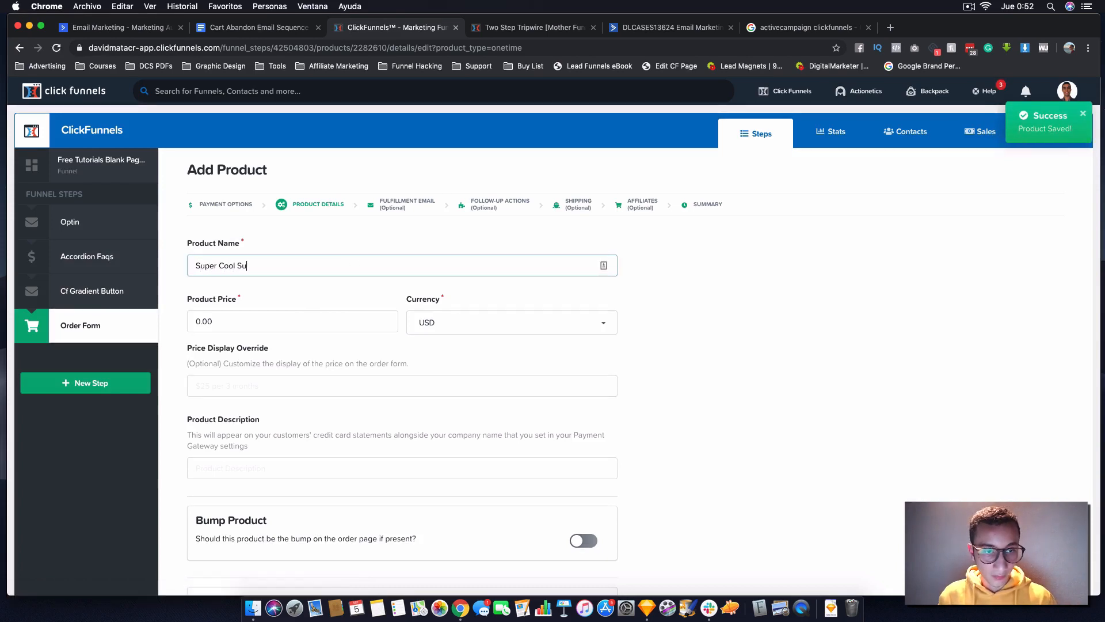
click(260, 319)
text(19.95)
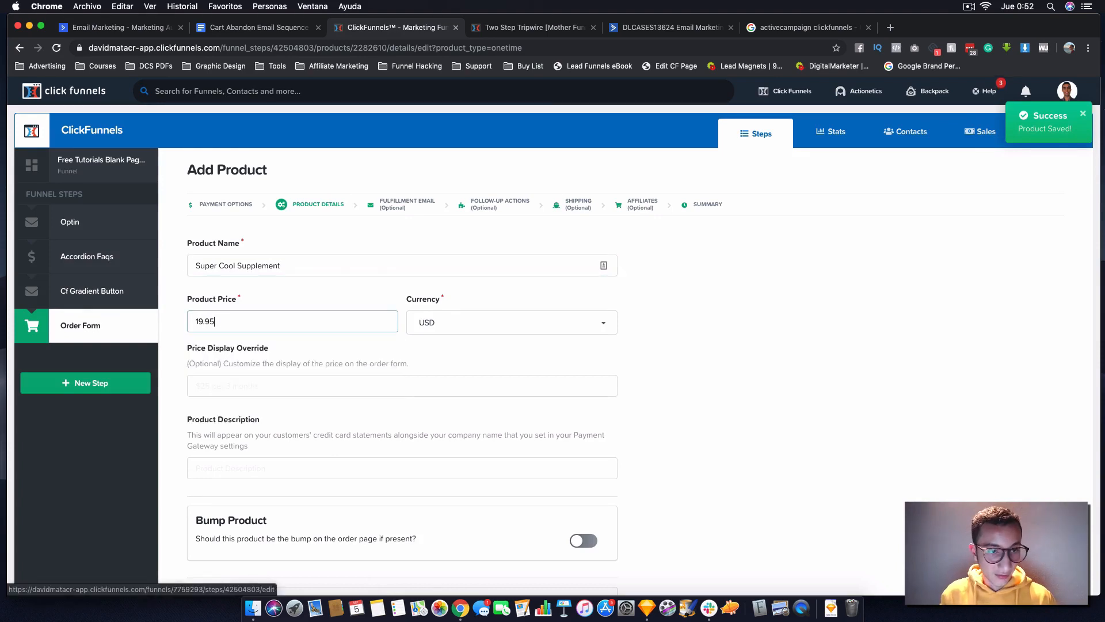
scroll(648, 391, down, 2)
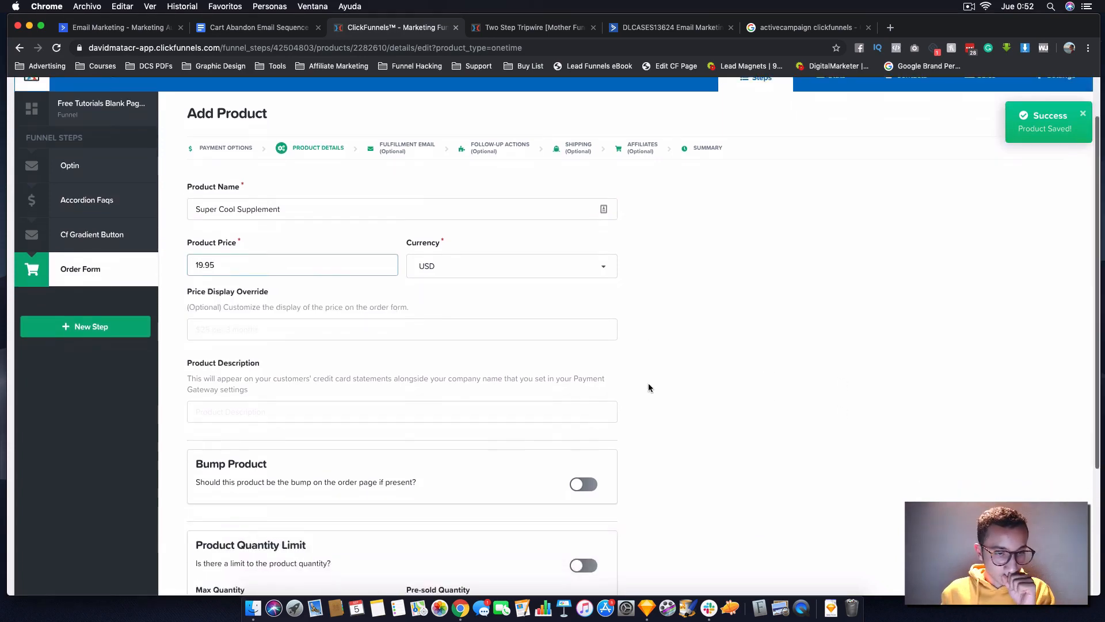
click(461, 405)
text(SUPPLEMENT)
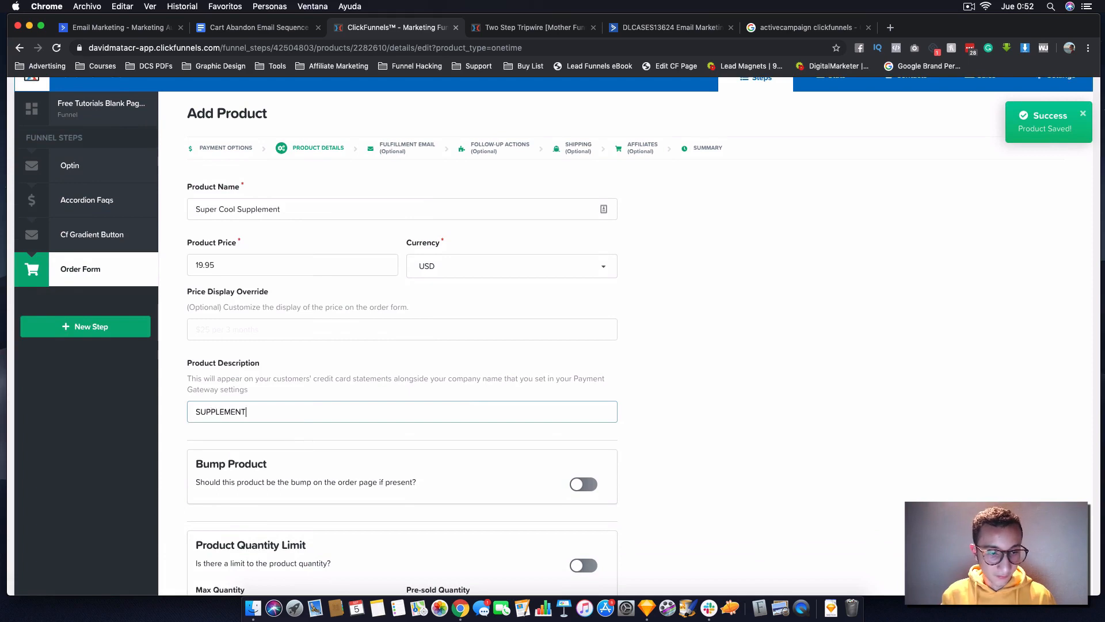
scroll(490, 525, down, 4)
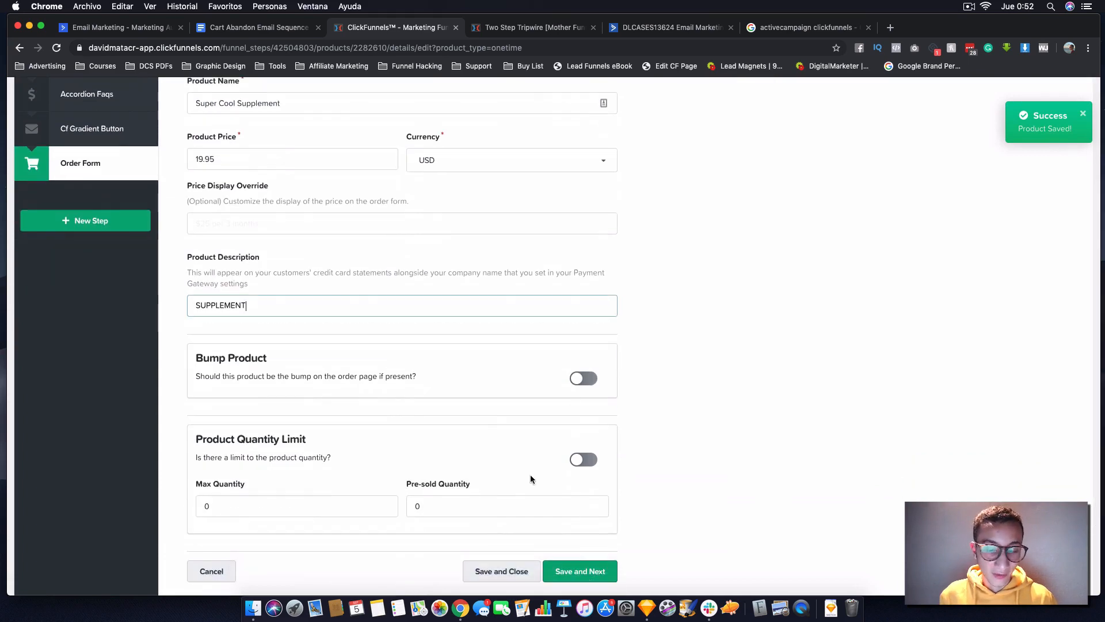
click(582, 571)
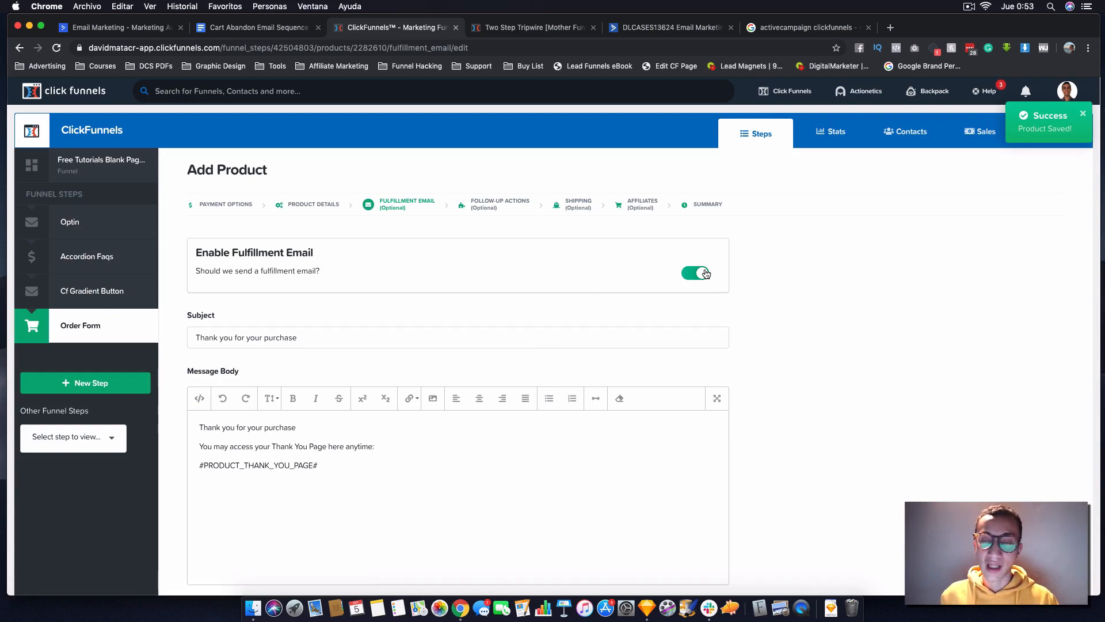
- Turn off the product's fulfillment email and enable a follow-up action through the Active Campaign integration
click(706, 274)
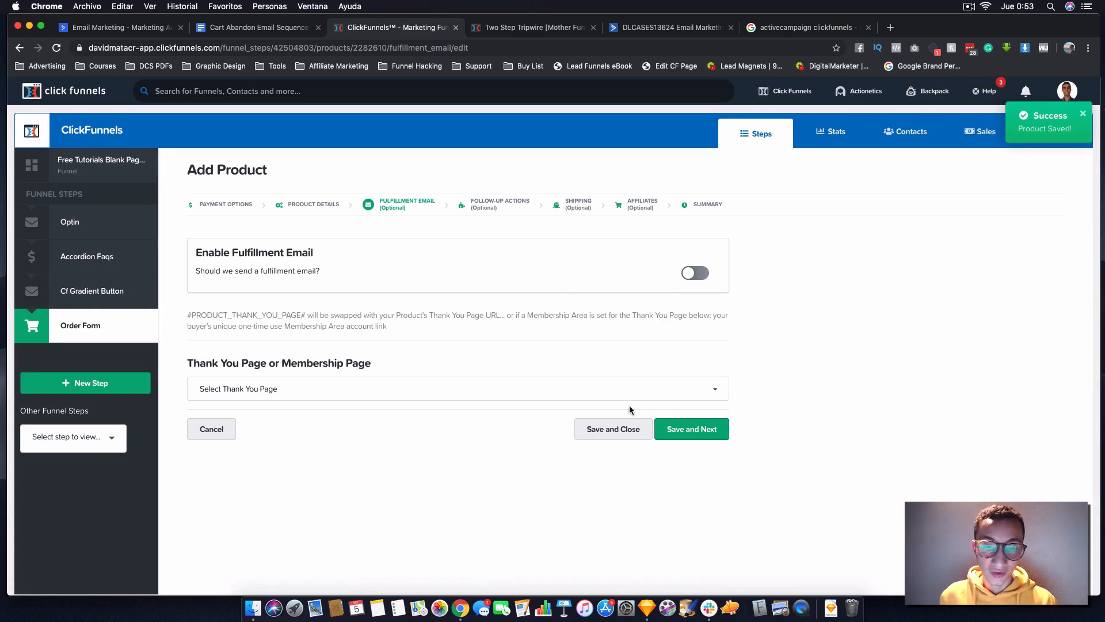
click(690, 435)
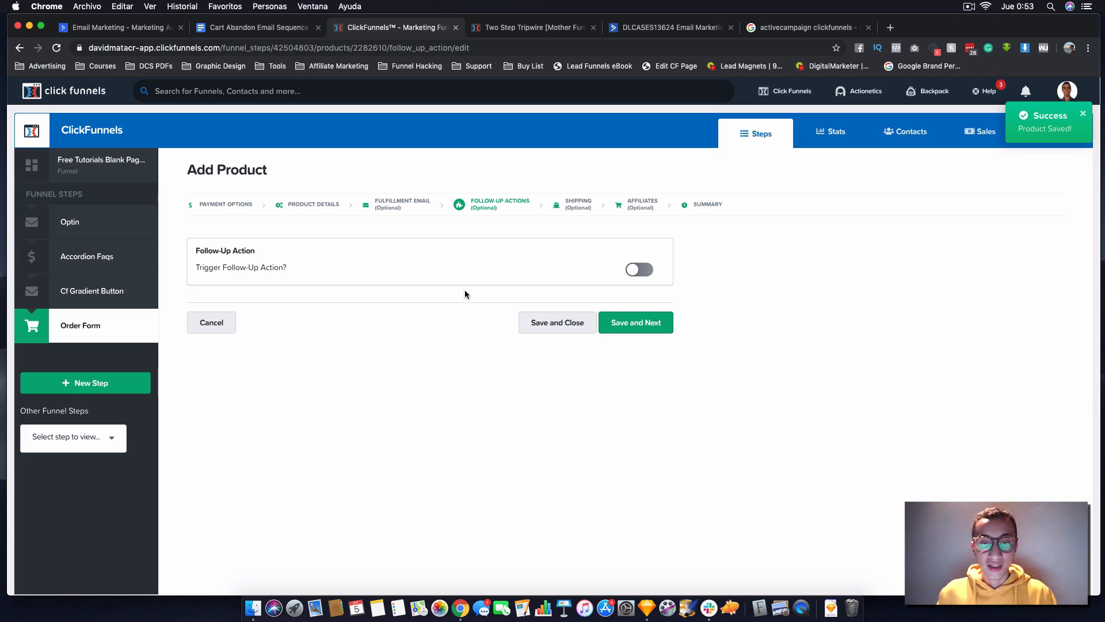
click(638, 269)
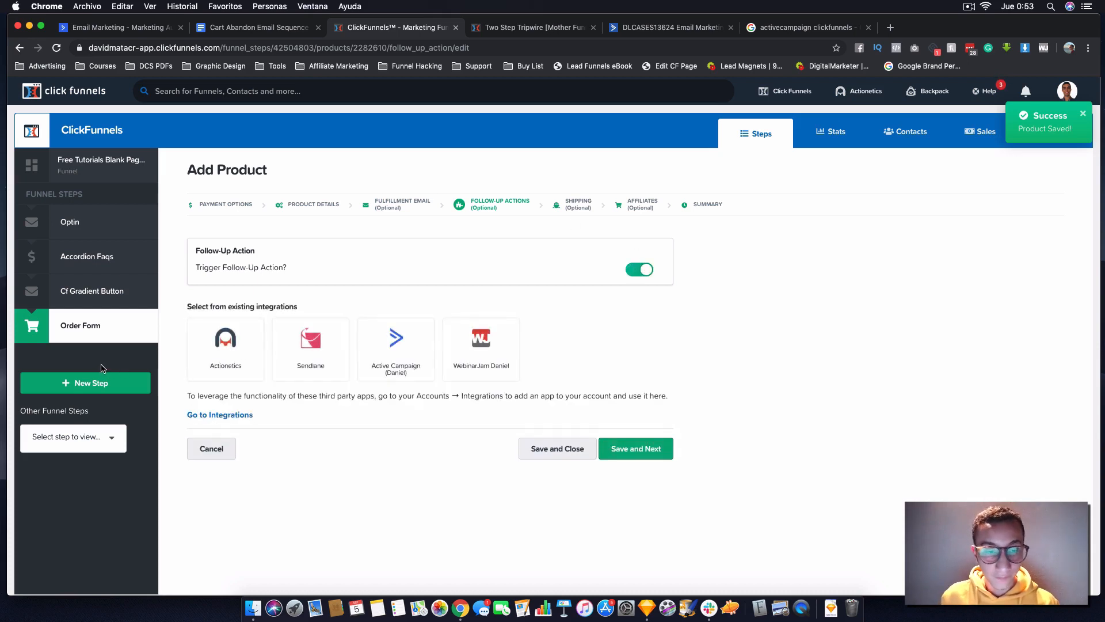
click(396, 345)
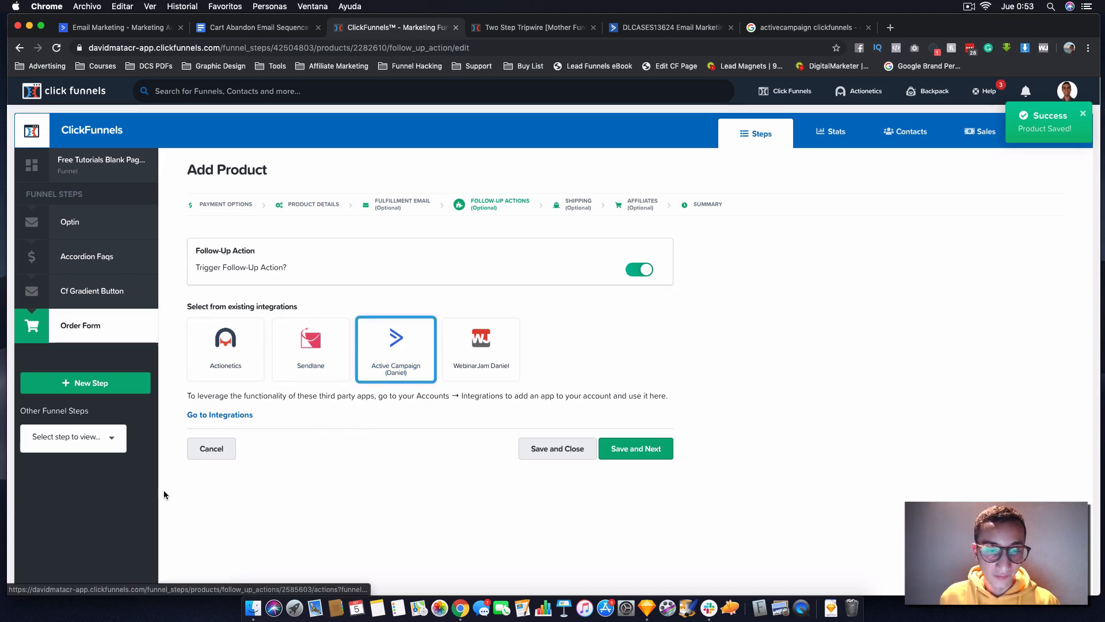
- Set the follow-up action to Add To List with Tag, using the Supplements Funnel list
scroll(353, 479, down, 3)
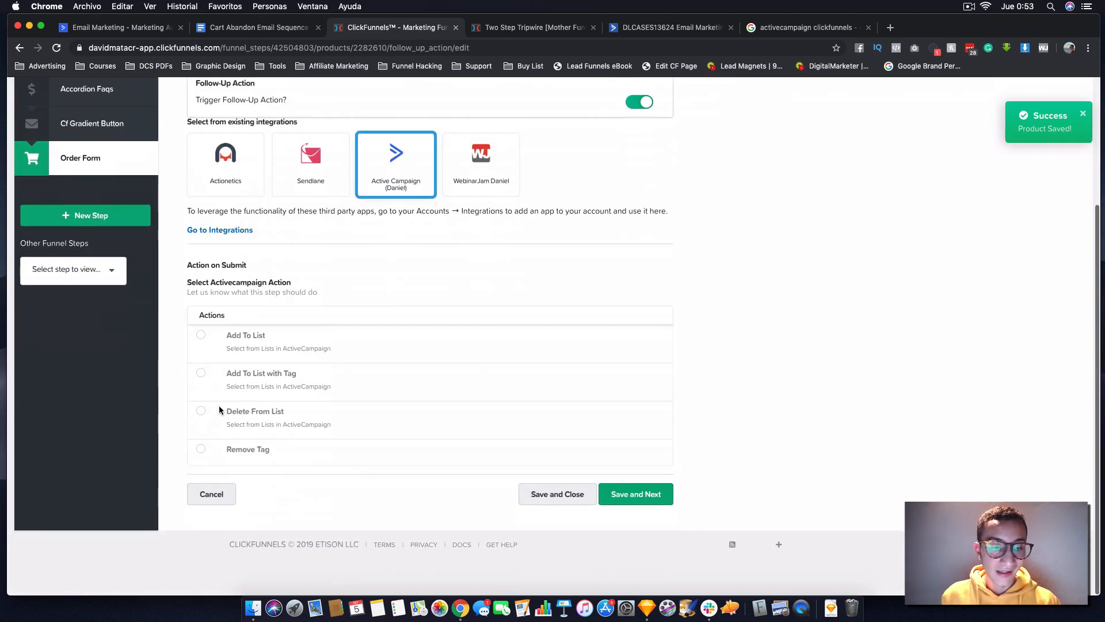
click(201, 374)
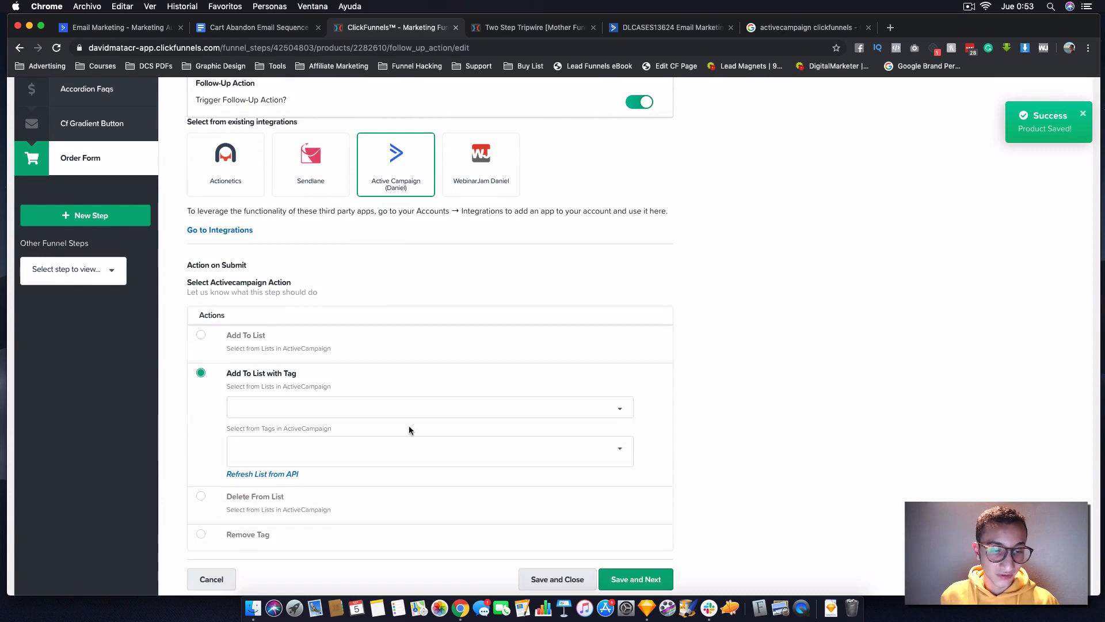
scroll(409, 430, down, 2)
click(566, 361)
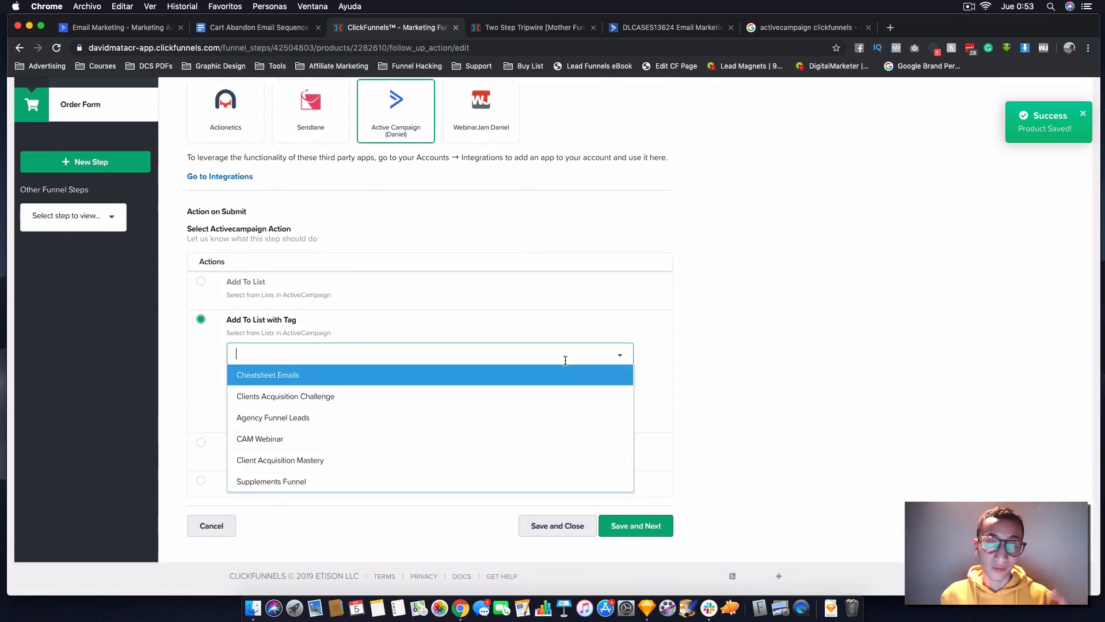
scroll(330, 474, down, 1)
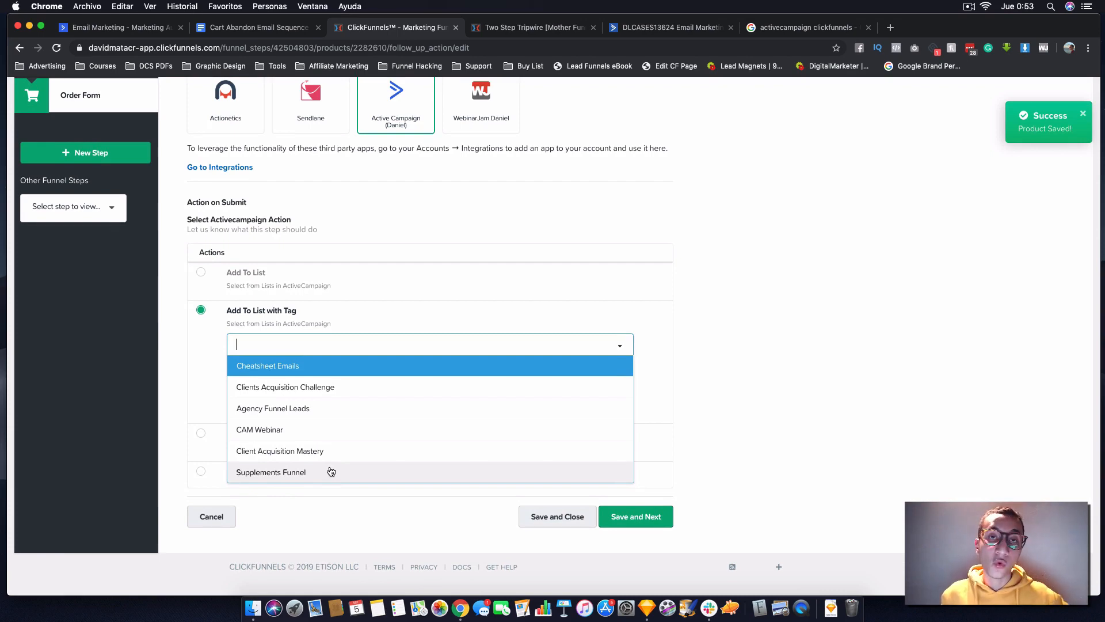
click(280, 473)
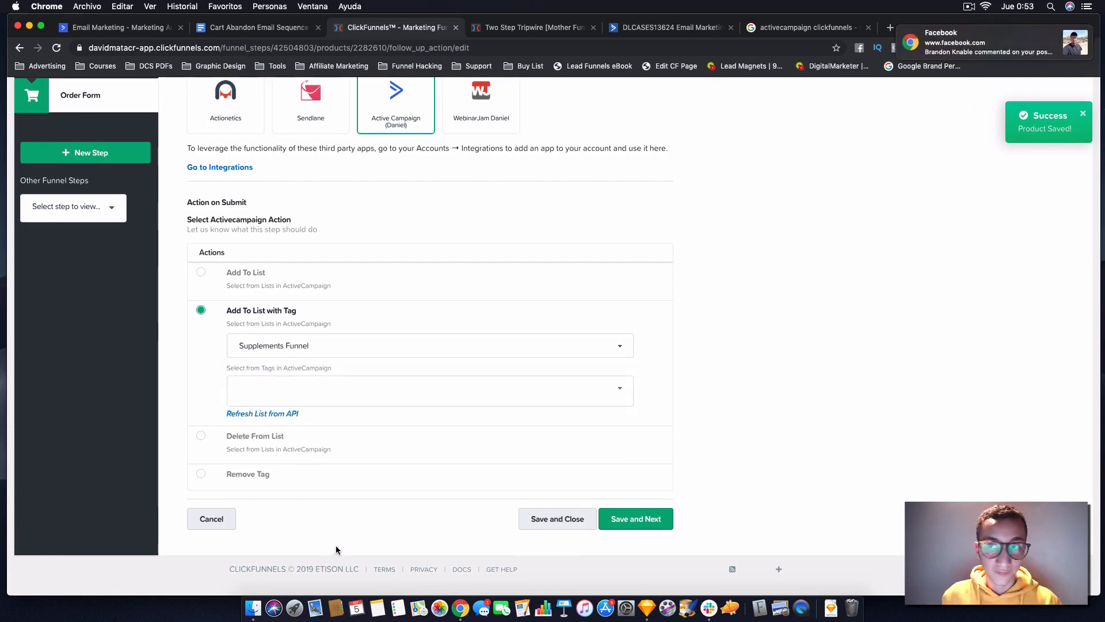
- Assign the supplement_buyer tag to the follow-up action and save it
click(458, 391)
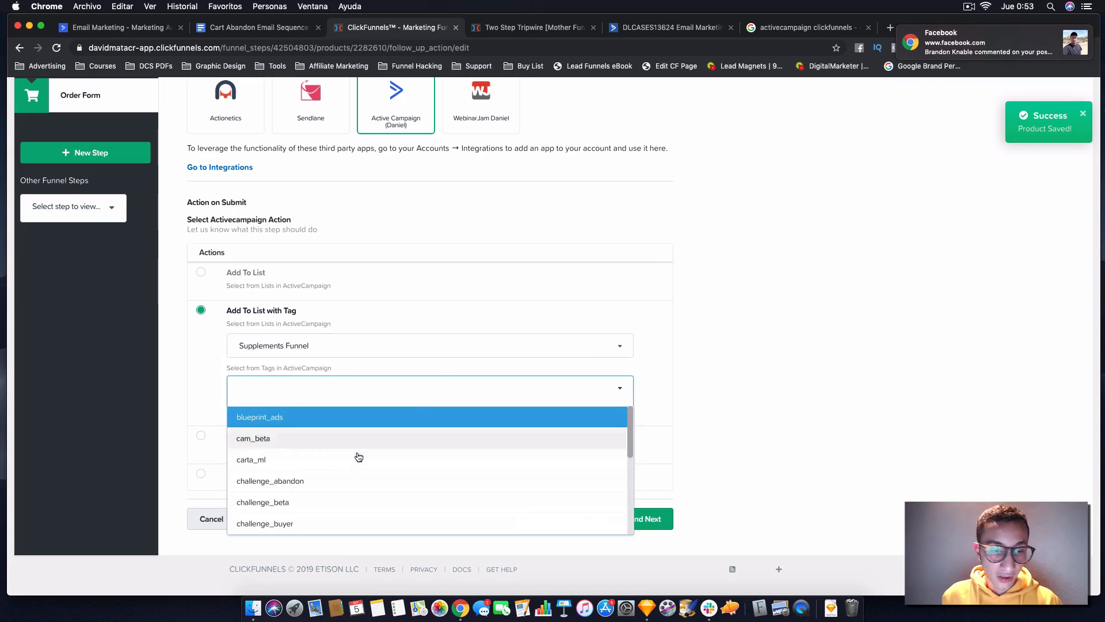
scroll(355, 454, down, 5)
scroll(330, 480, down, 3)
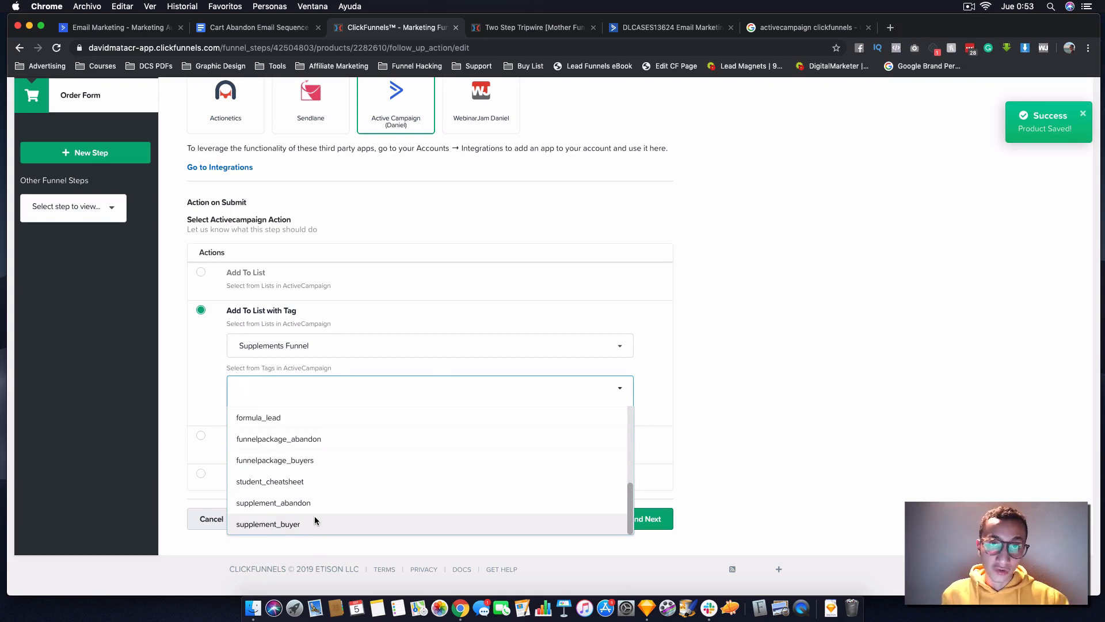
click(306, 522)
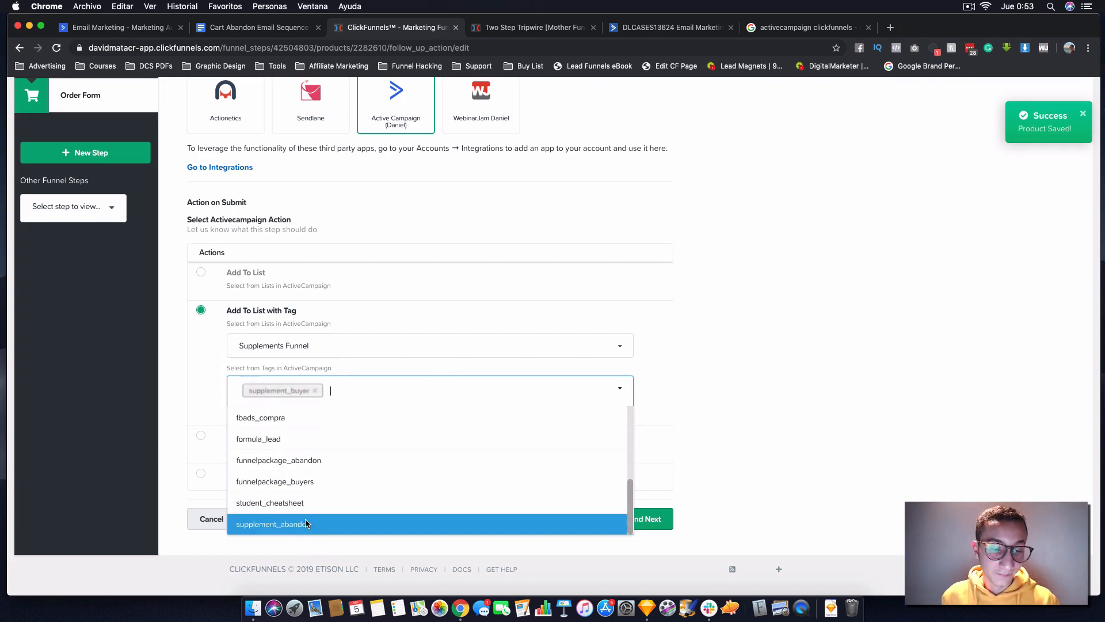
click(750, 386)
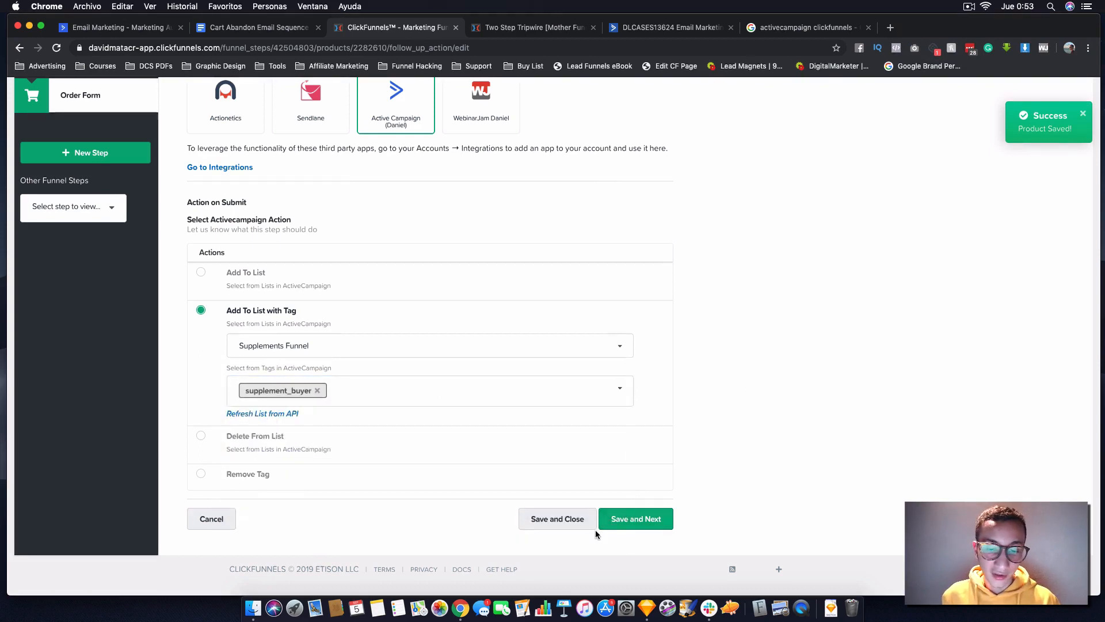
click(647, 518)
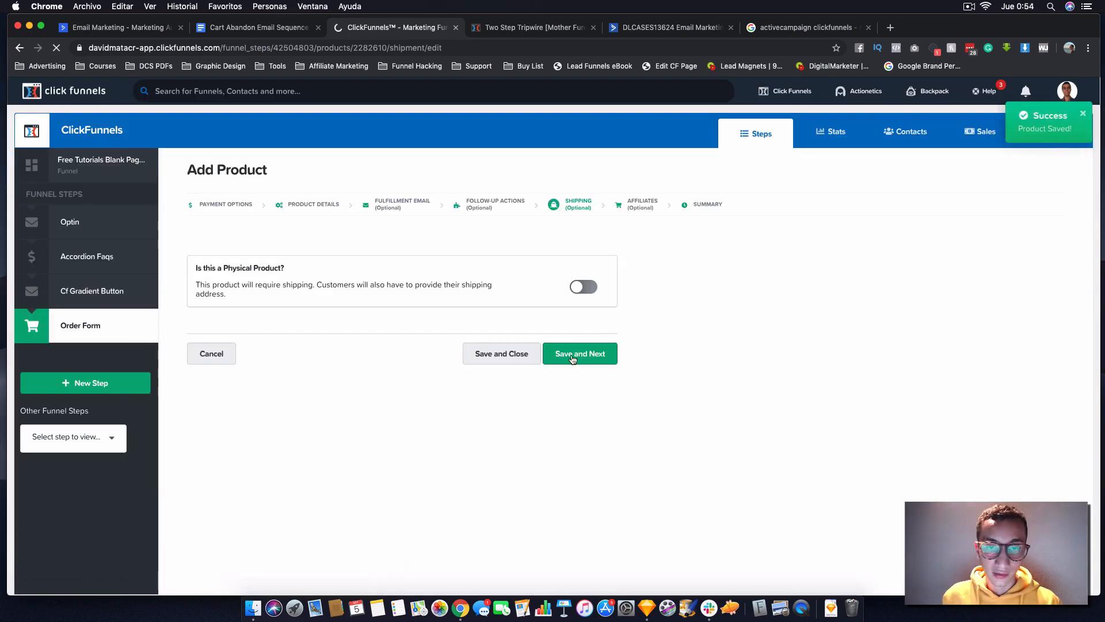
- Keep the default shipping and affiliate settings, and finish adding the product from its summary
click(585, 355)
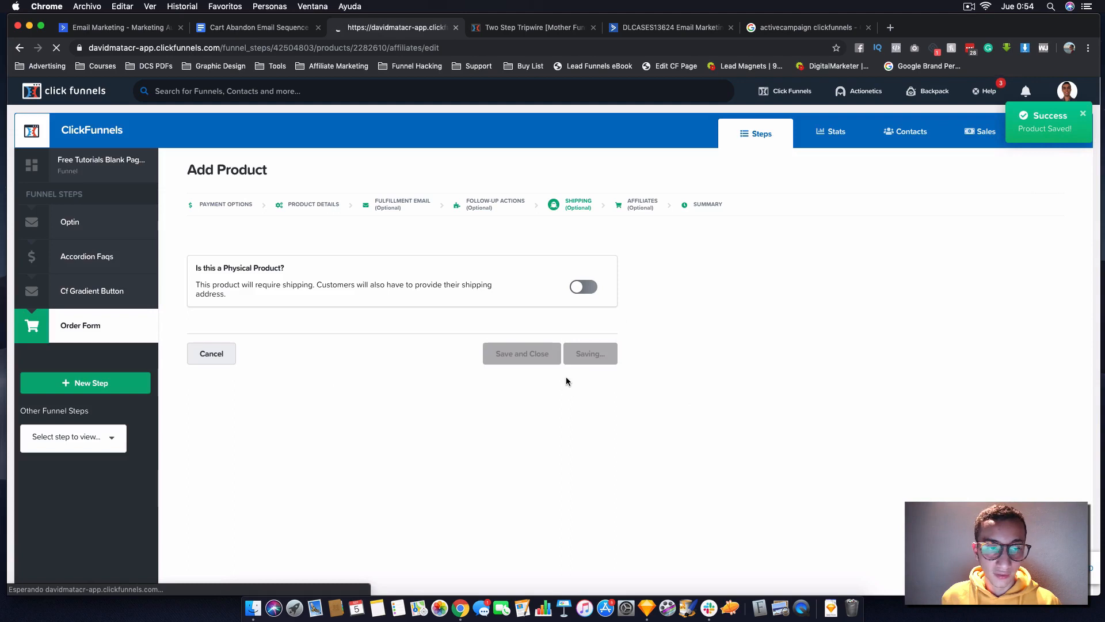
click(571, 391)
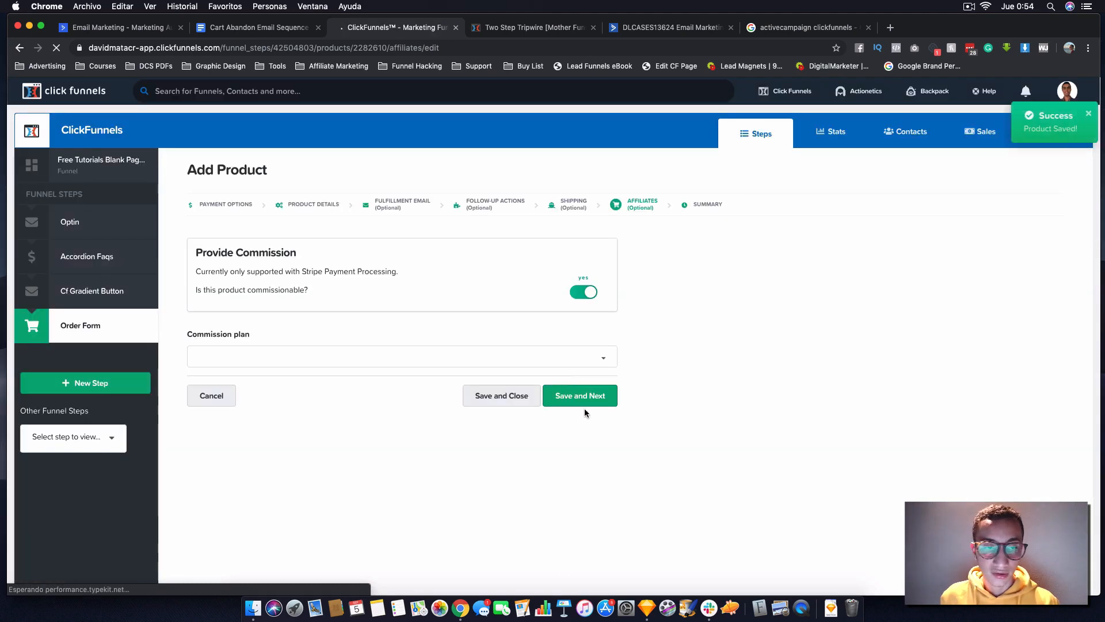
click(584, 354)
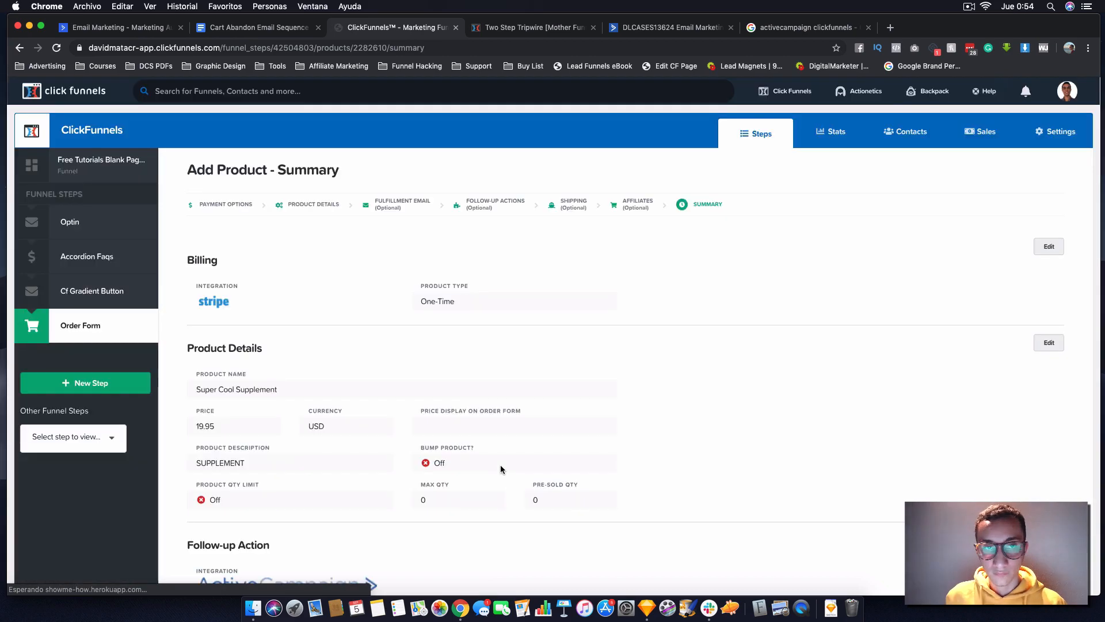
scroll(503, 465, down, 5)
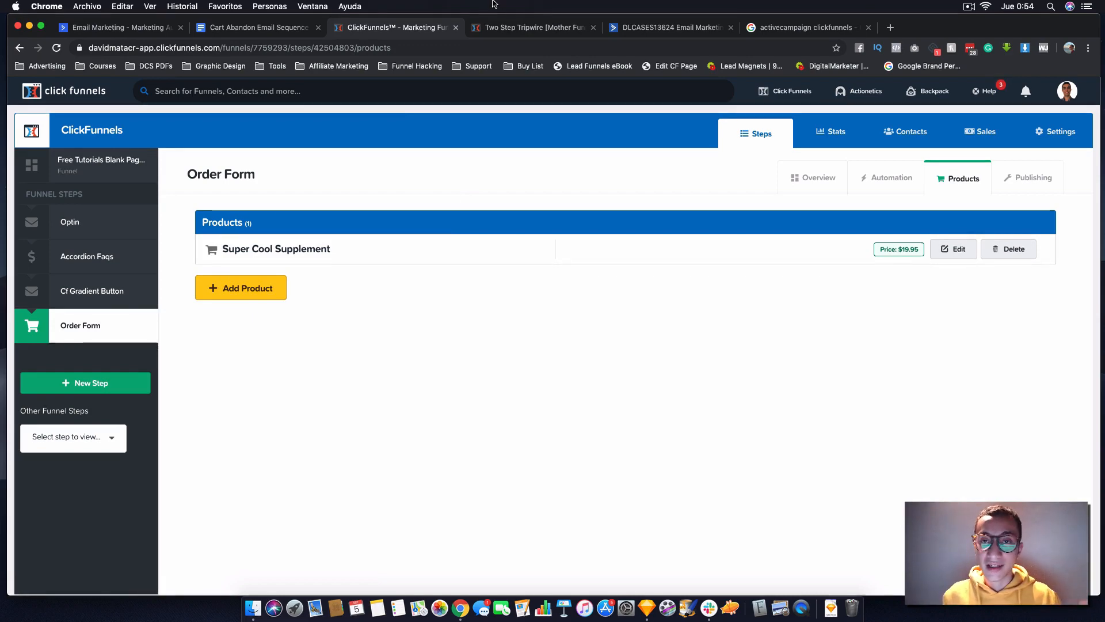
- Switch to ActiveCampaign and create a new automation using the Start from Scratch recipe
click(644, 29)
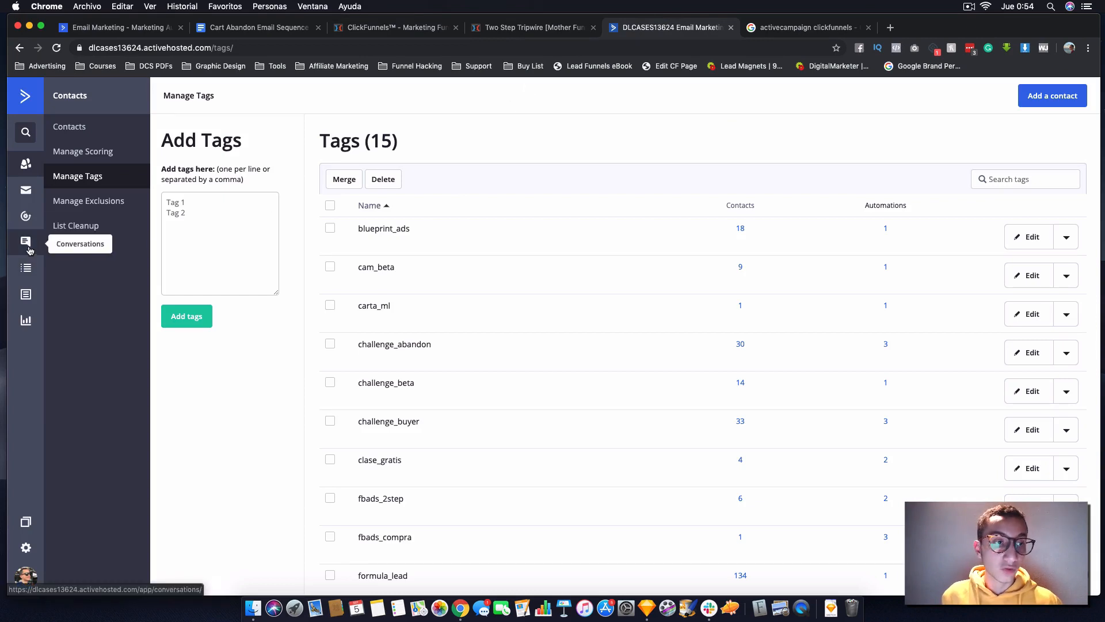
click(25, 215)
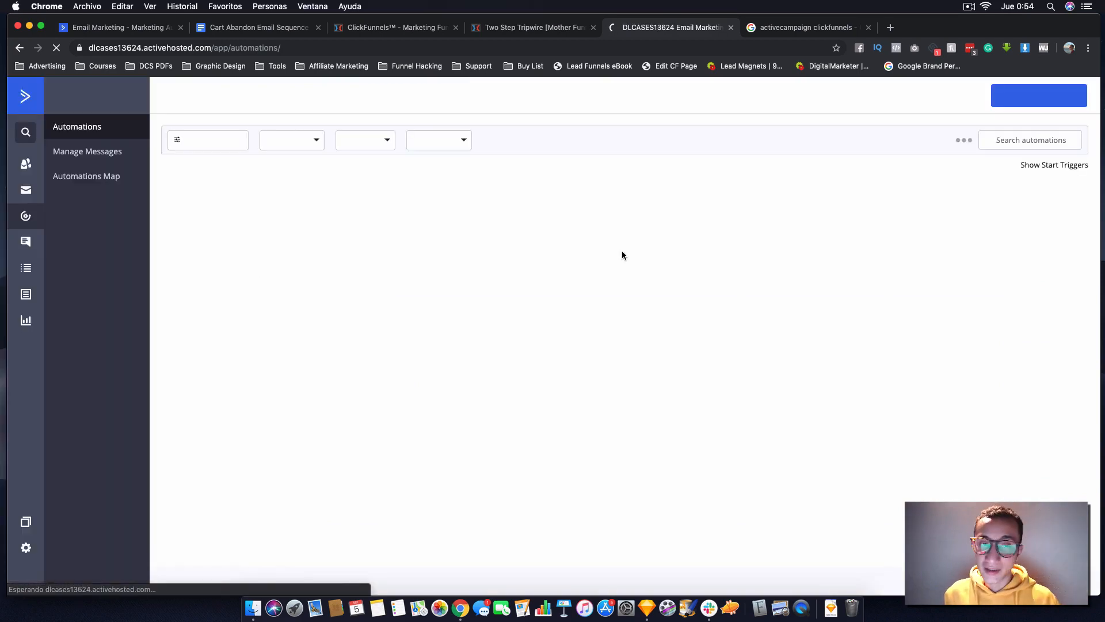
click(1007, 105)
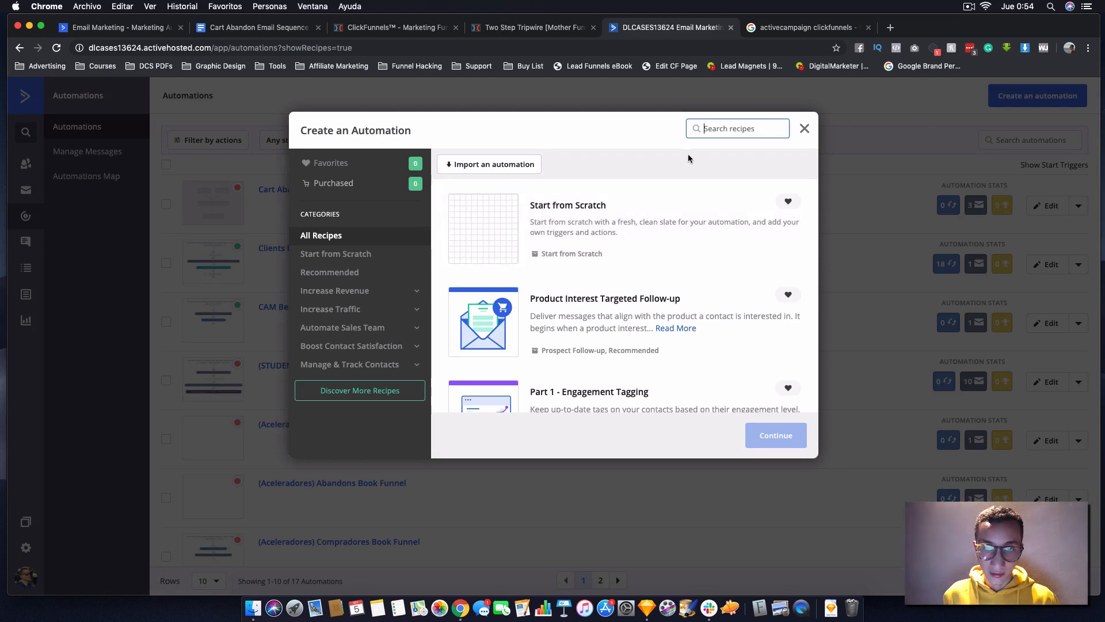
click(503, 223)
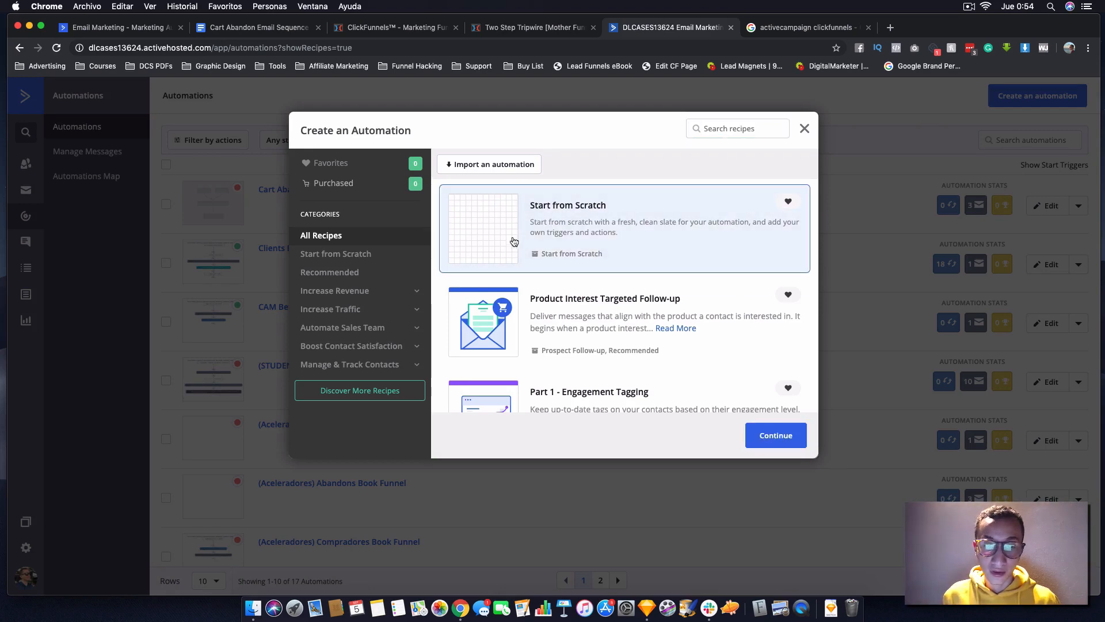
click(776, 438)
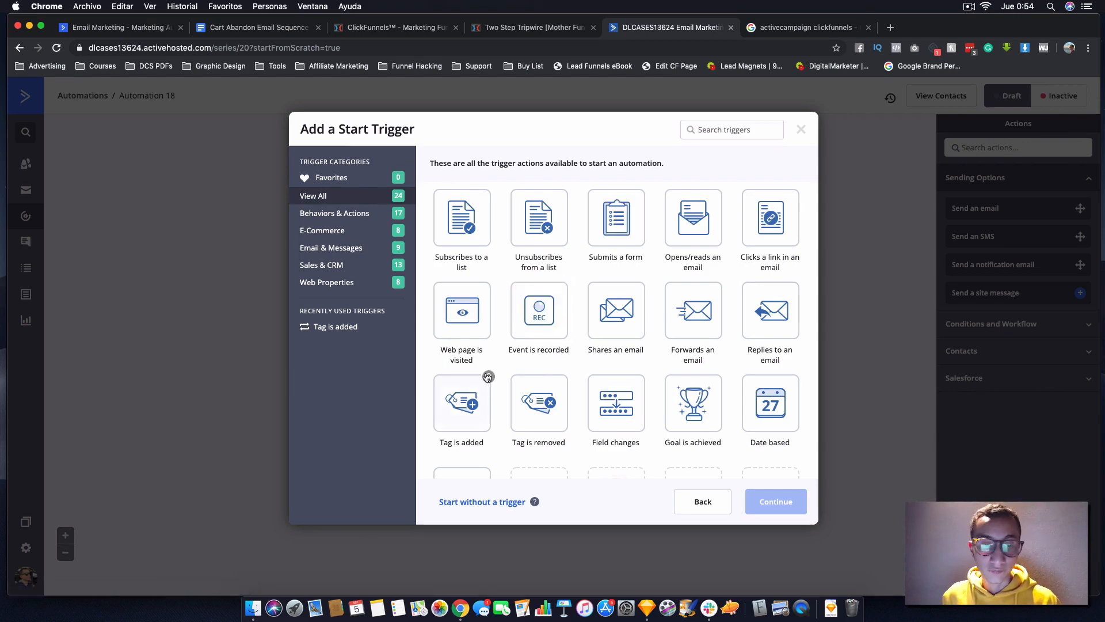
- Set the automation's start trigger to Tag is added, using the supplement_abandon tag
click(461, 406)
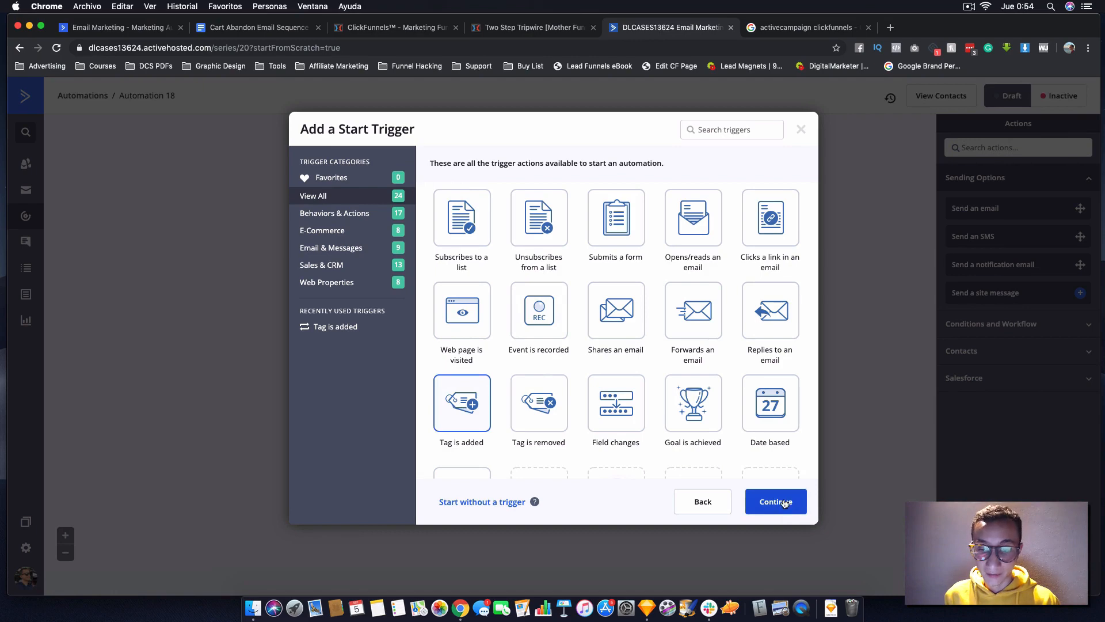
click(783, 504)
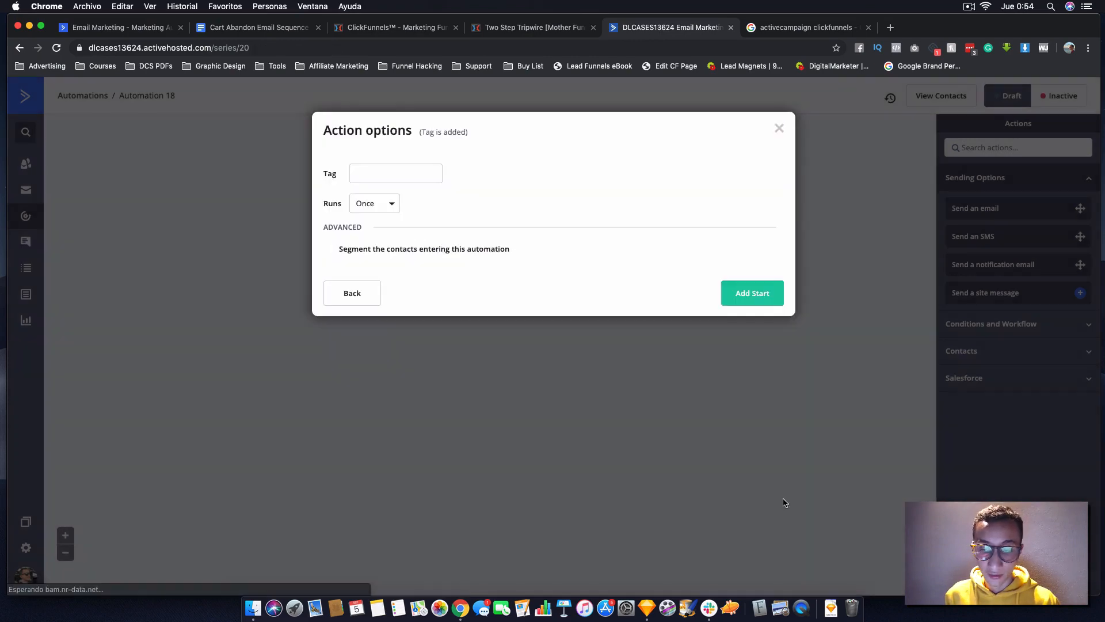
click(391, 168)
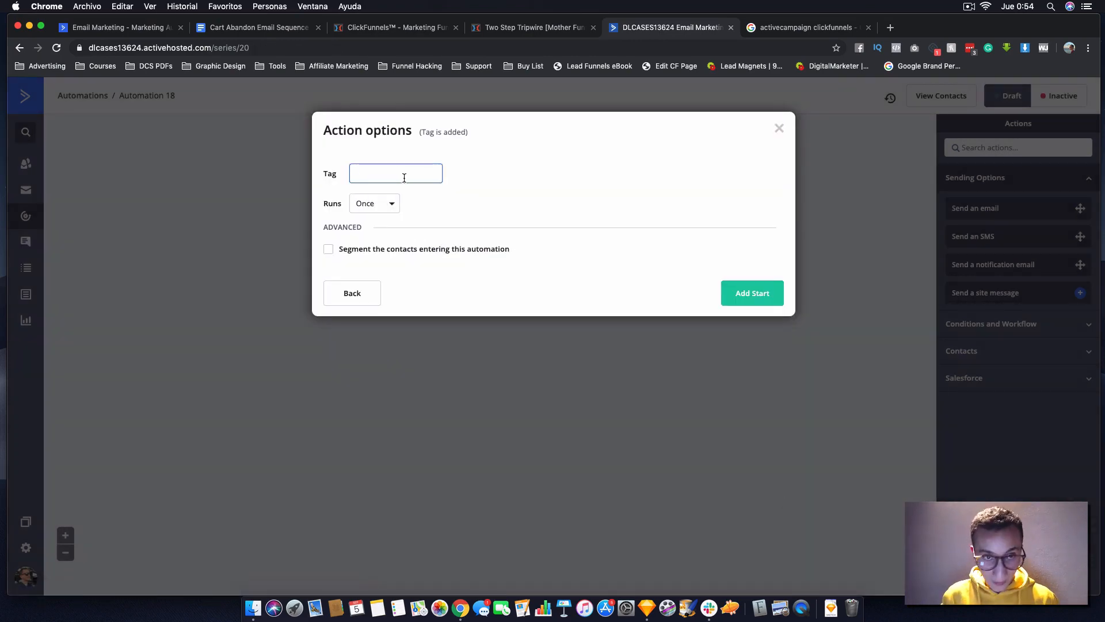
text(SU)
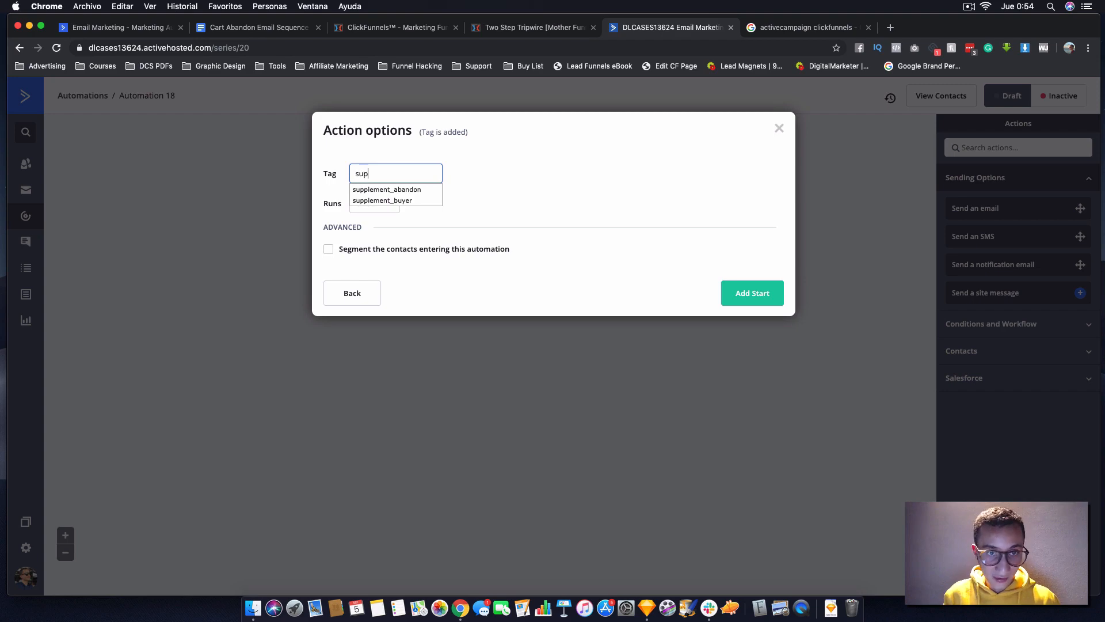
click(399, 189)
click(752, 293)
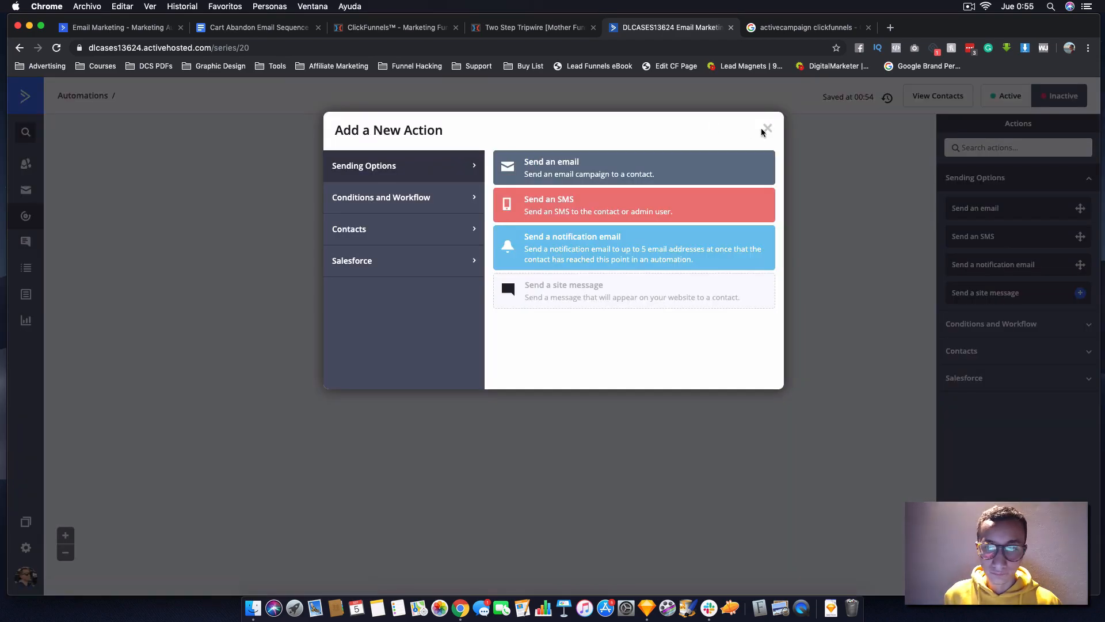
- Dismiss the new action prompt and save the automation's name as Supplements Funnel Abandon
click(764, 131)
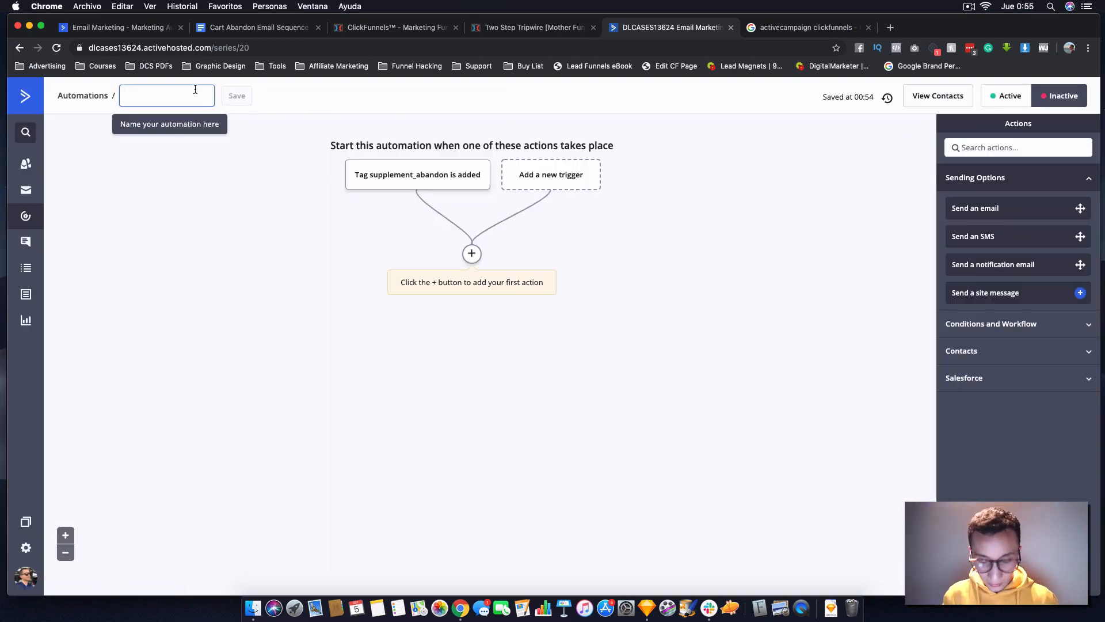
text(Su)
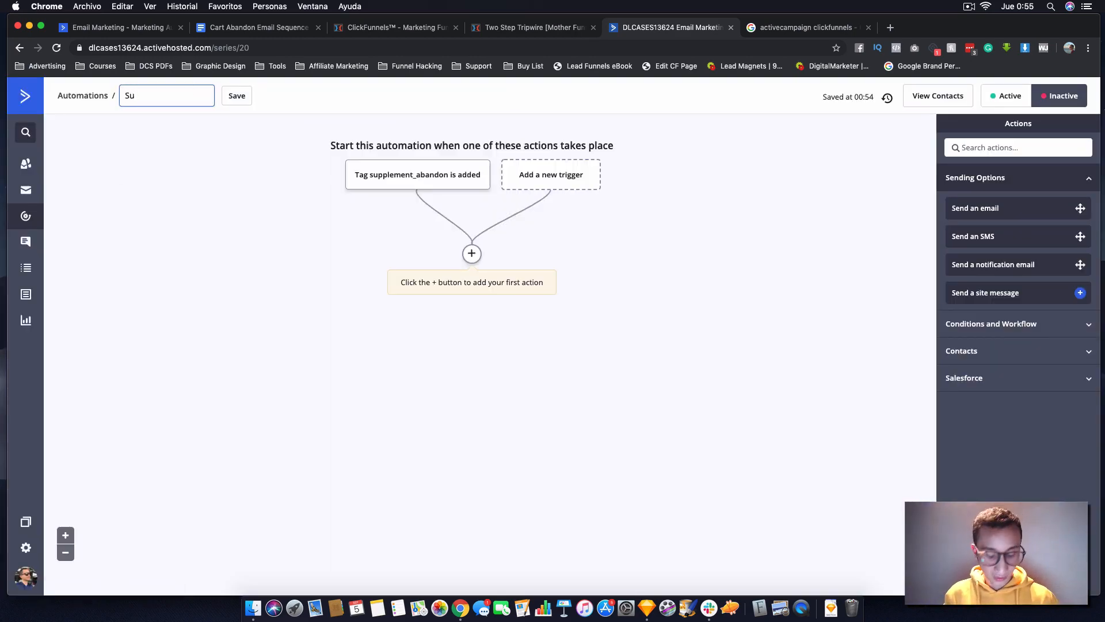
text(pplements Fu)
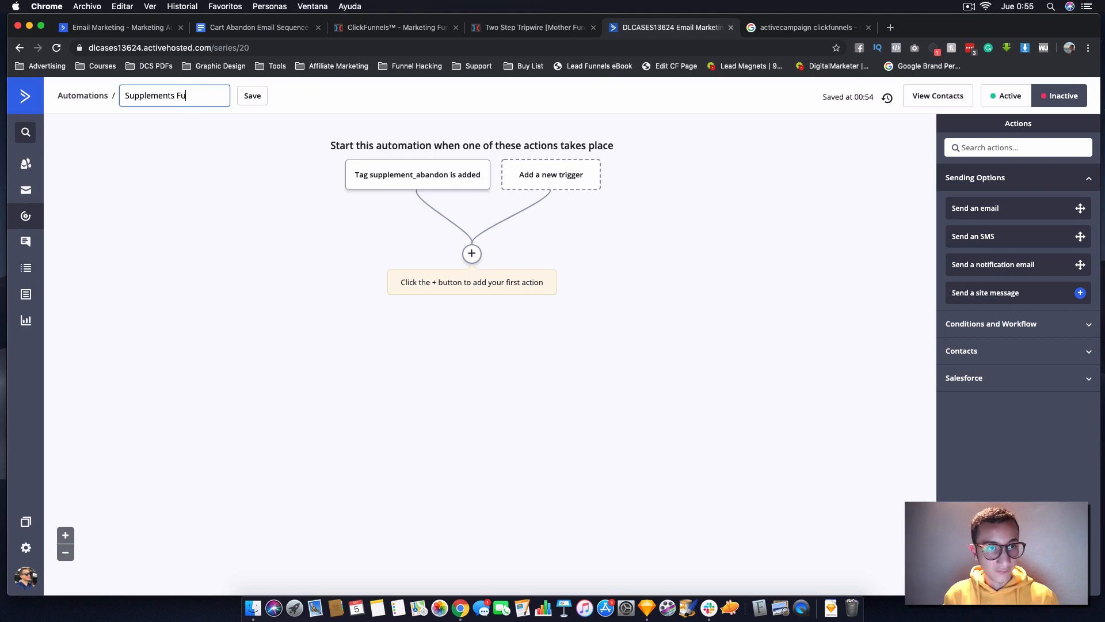
text(nnel Abandon)
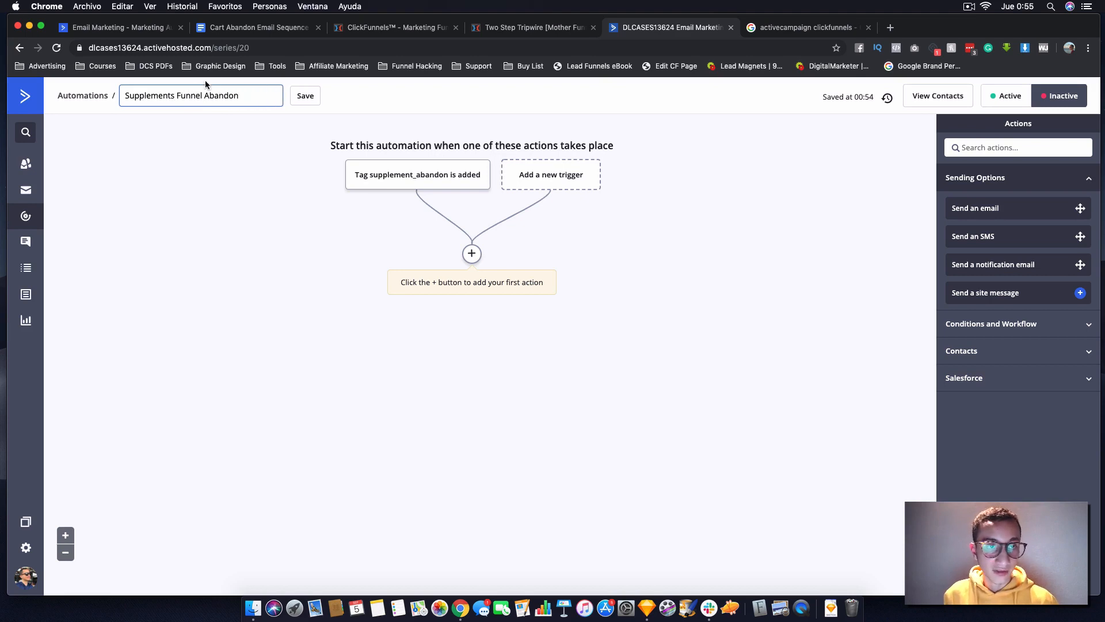
click(311, 98)
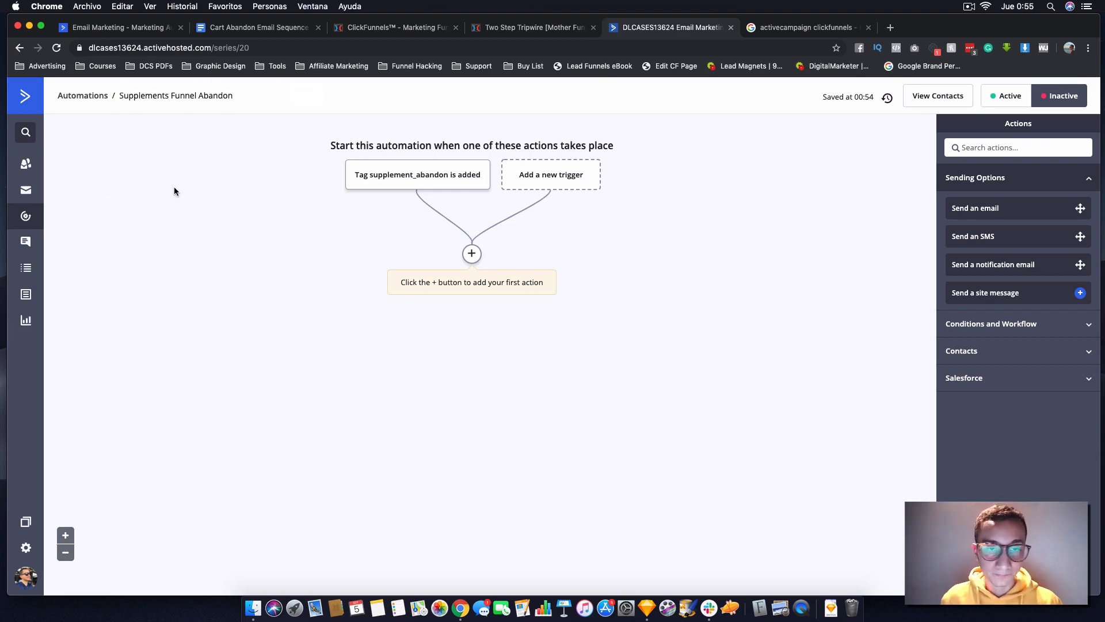
- Add a Wait action after the trigger, set to a specified period of 30 minutes
click(472, 254)
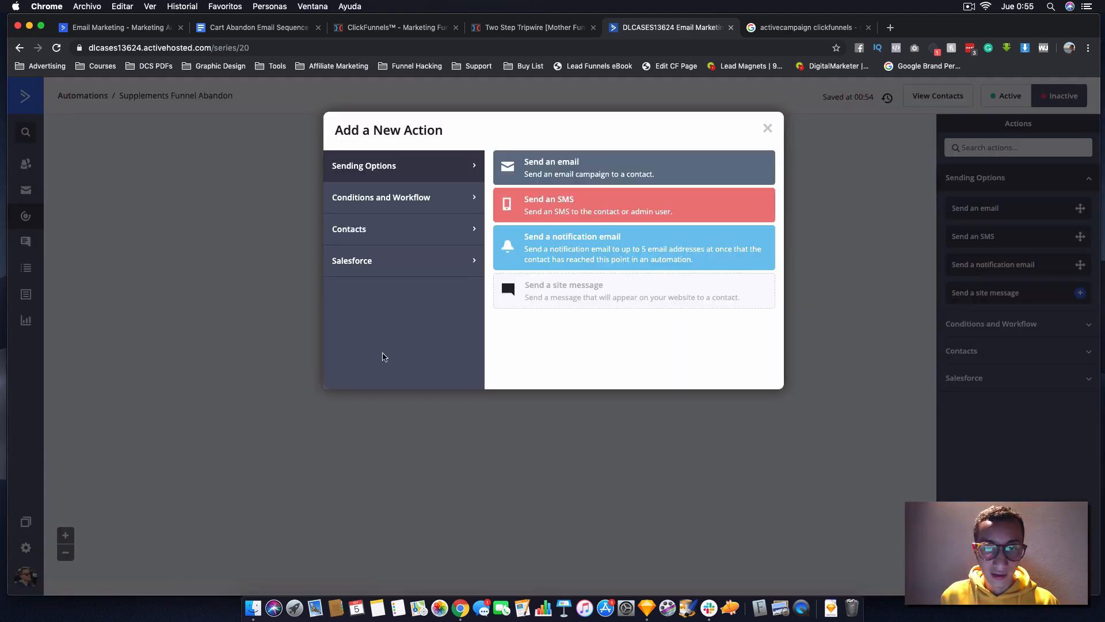
click(410, 199)
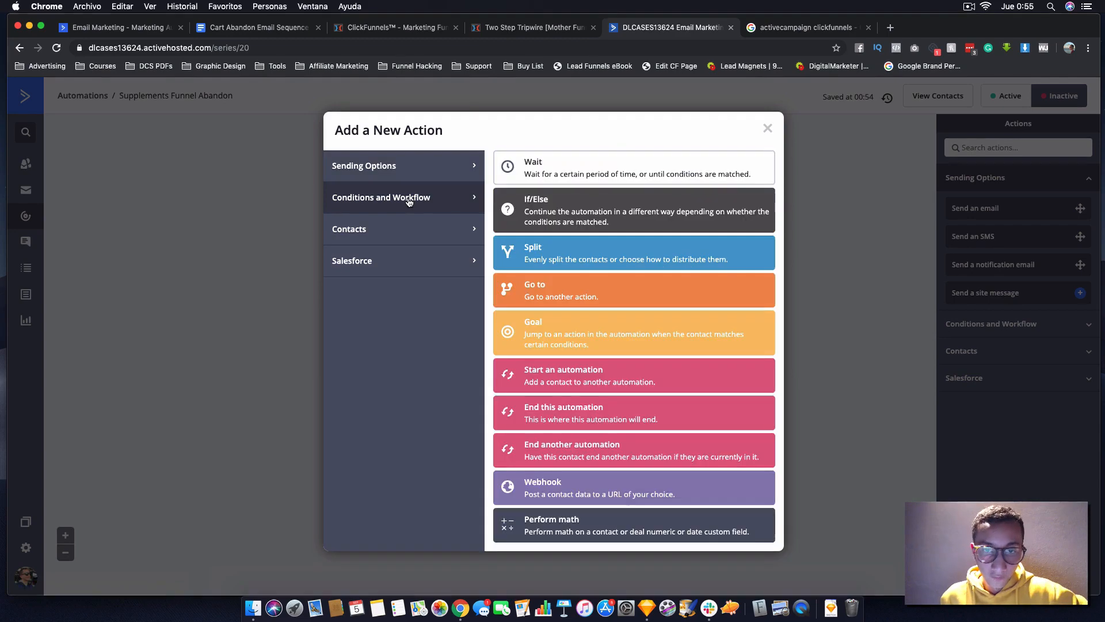
click(543, 172)
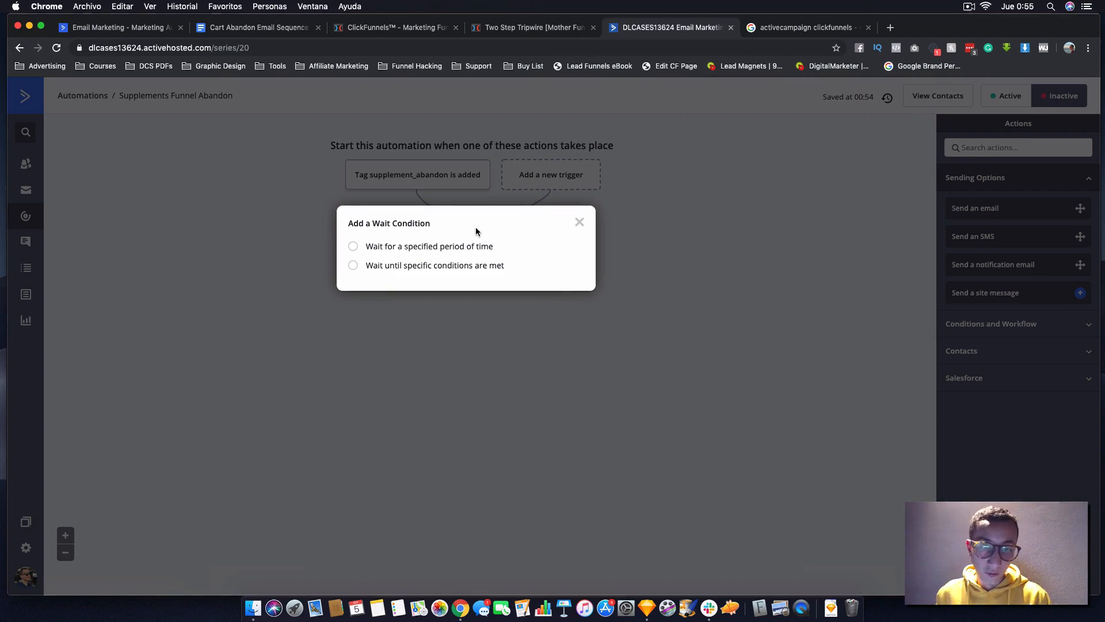
click(474, 246)
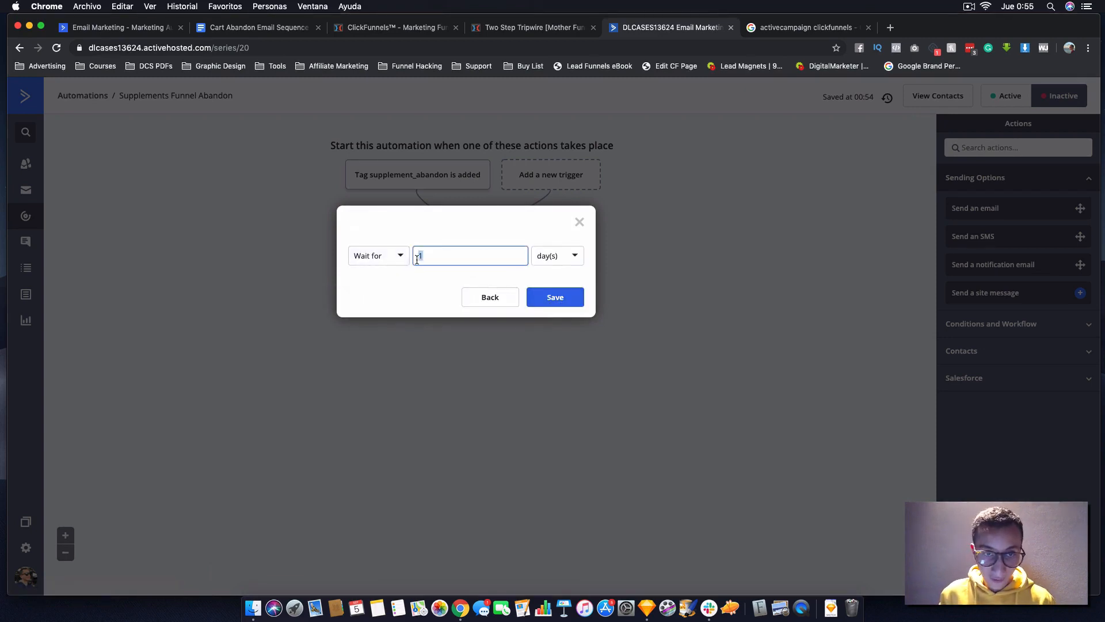
text(30)
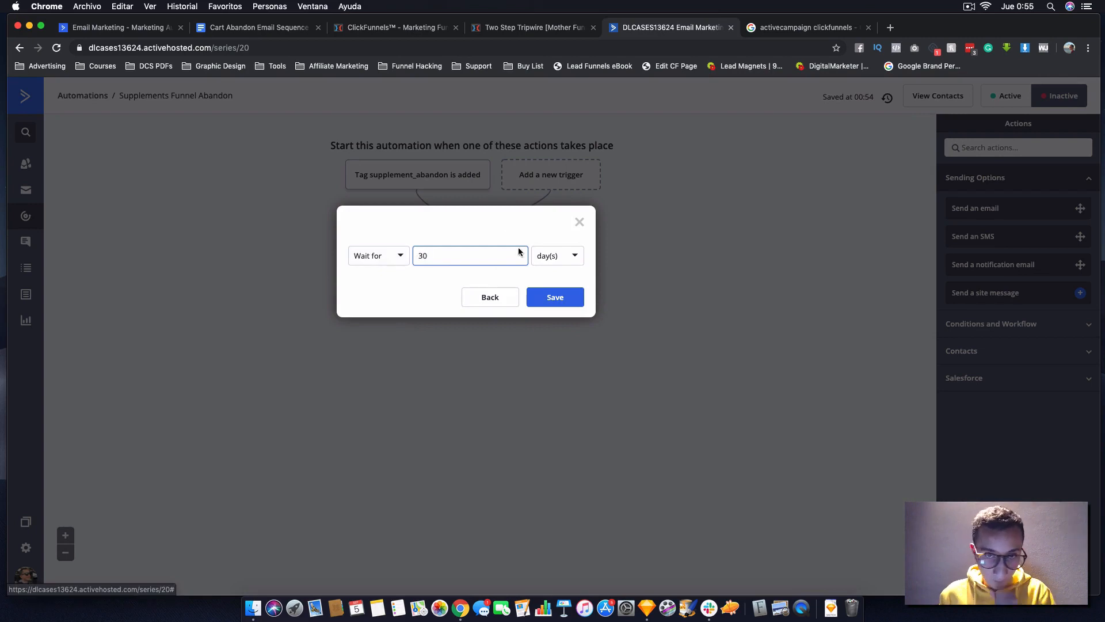
click(575, 255)
click(576, 280)
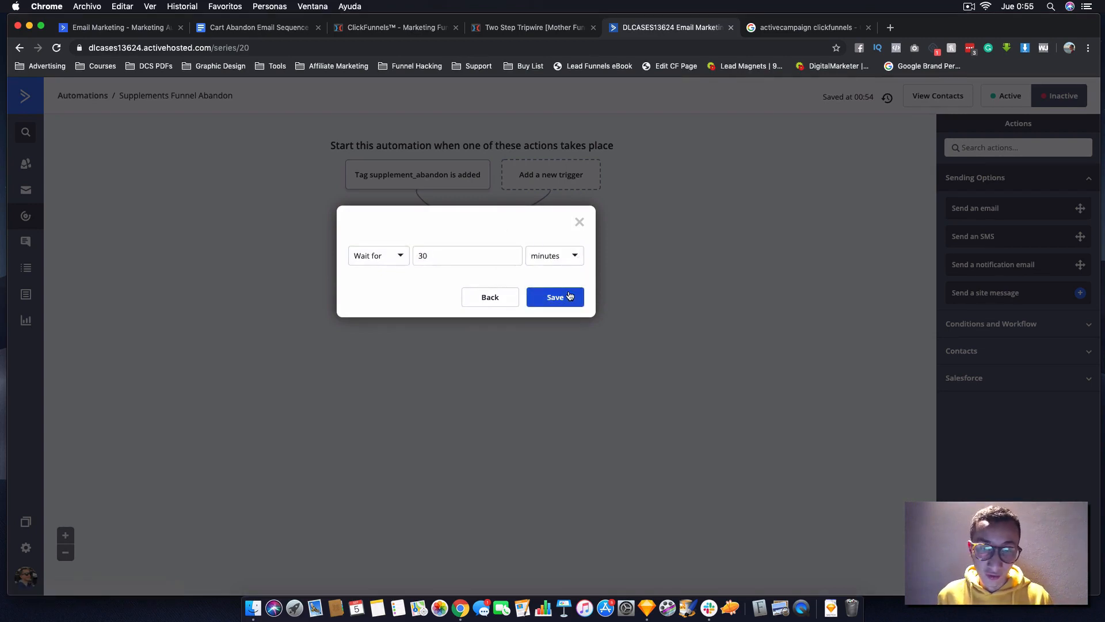
click(569, 296)
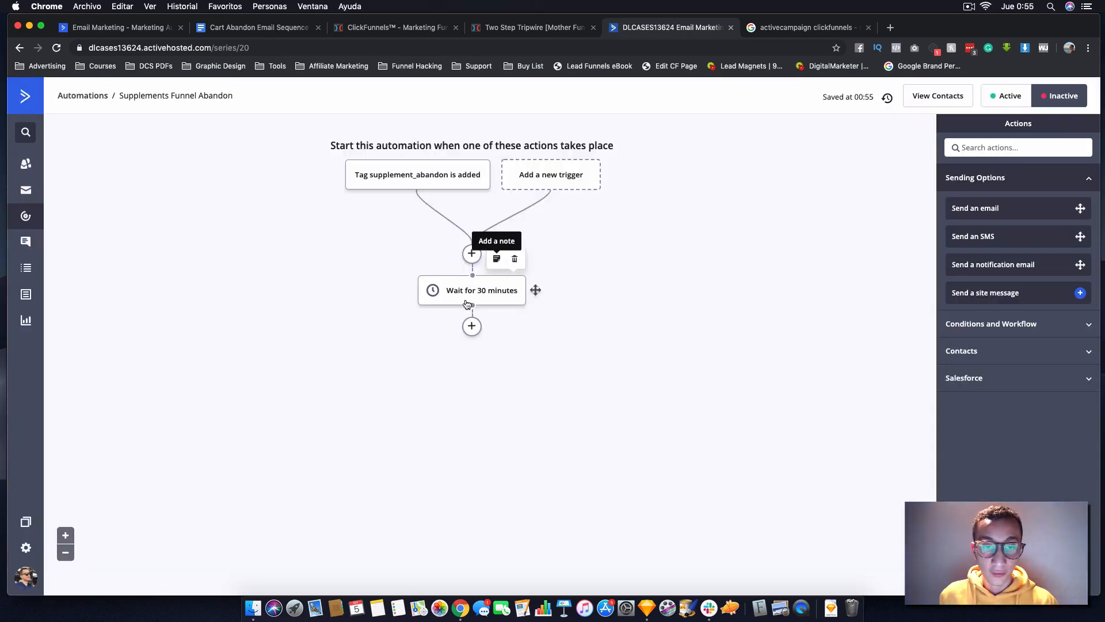
- Add a Send an email action after the 30-minute wait and start creating a new email for it
click(471, 325)
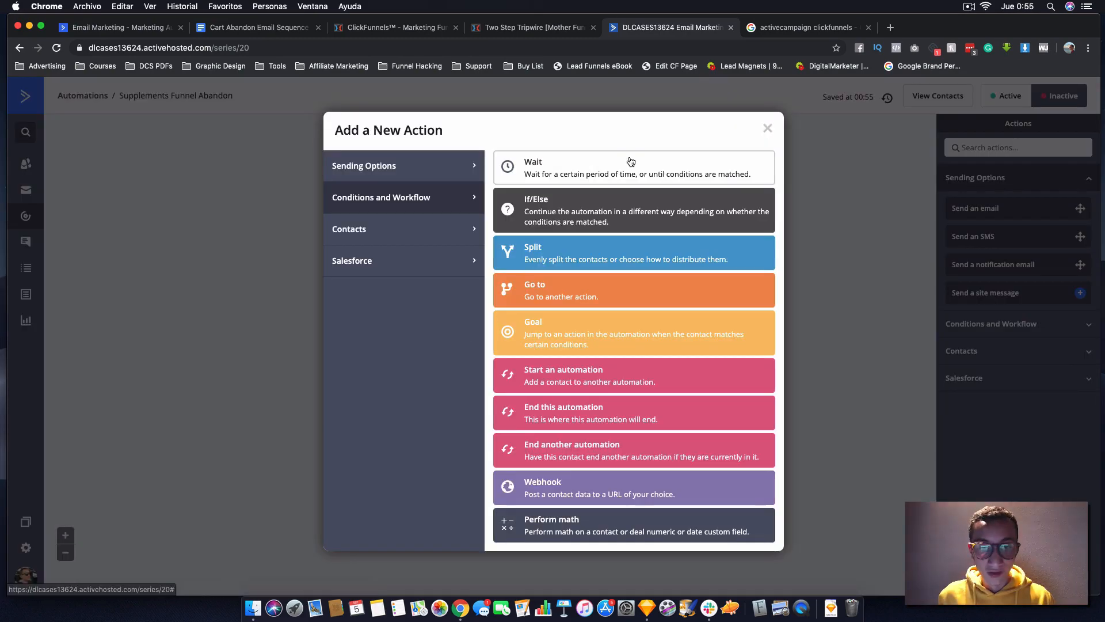
click(424, 167)
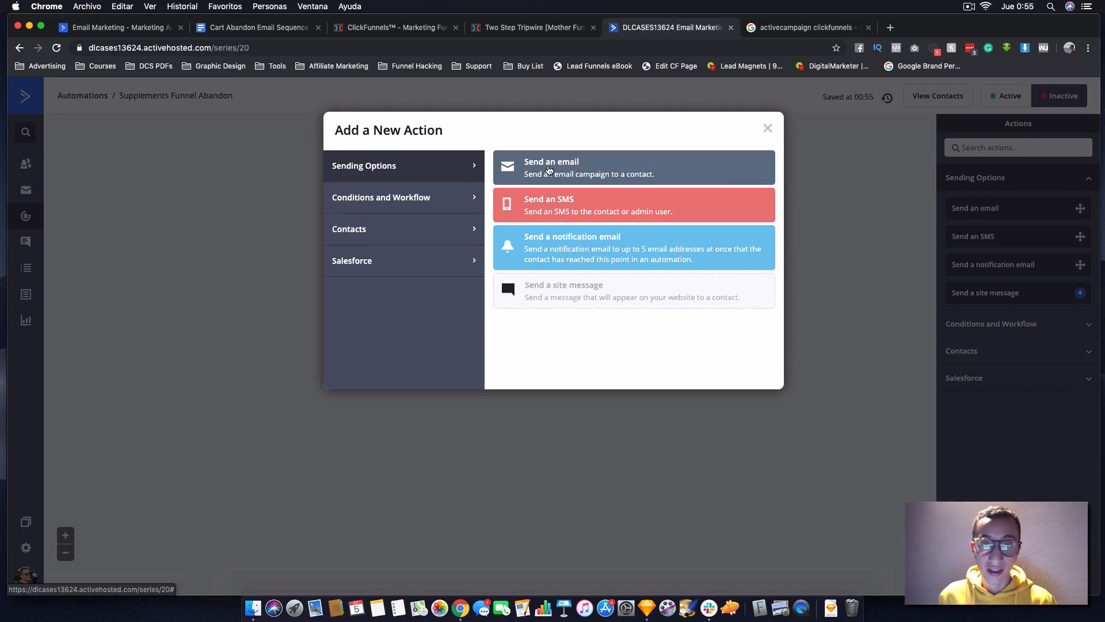
click(550, 169)
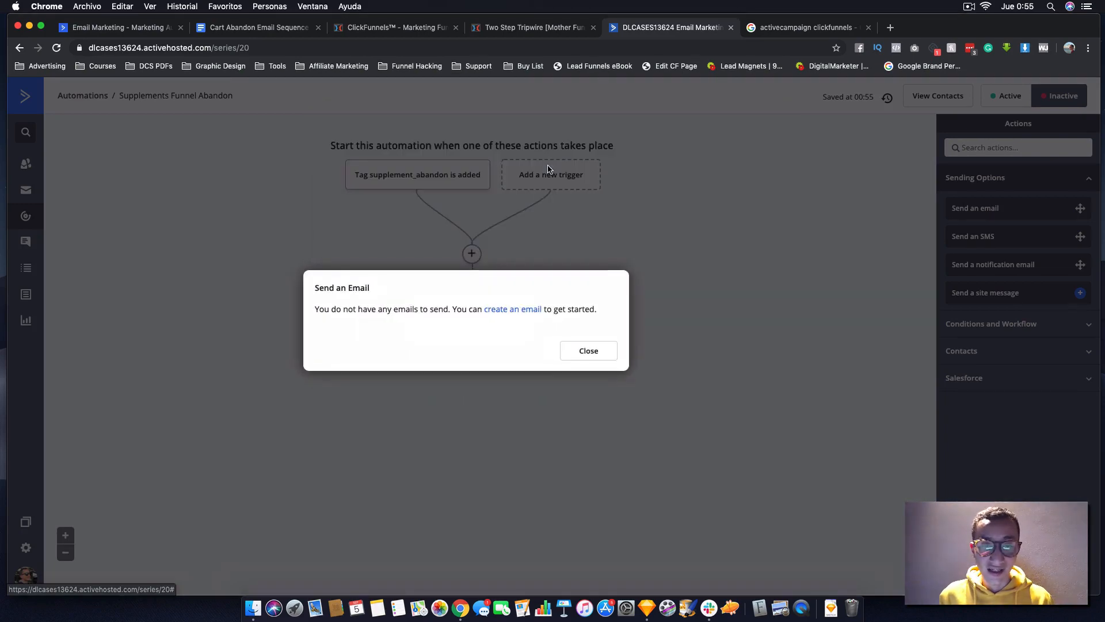
click(522, 310)
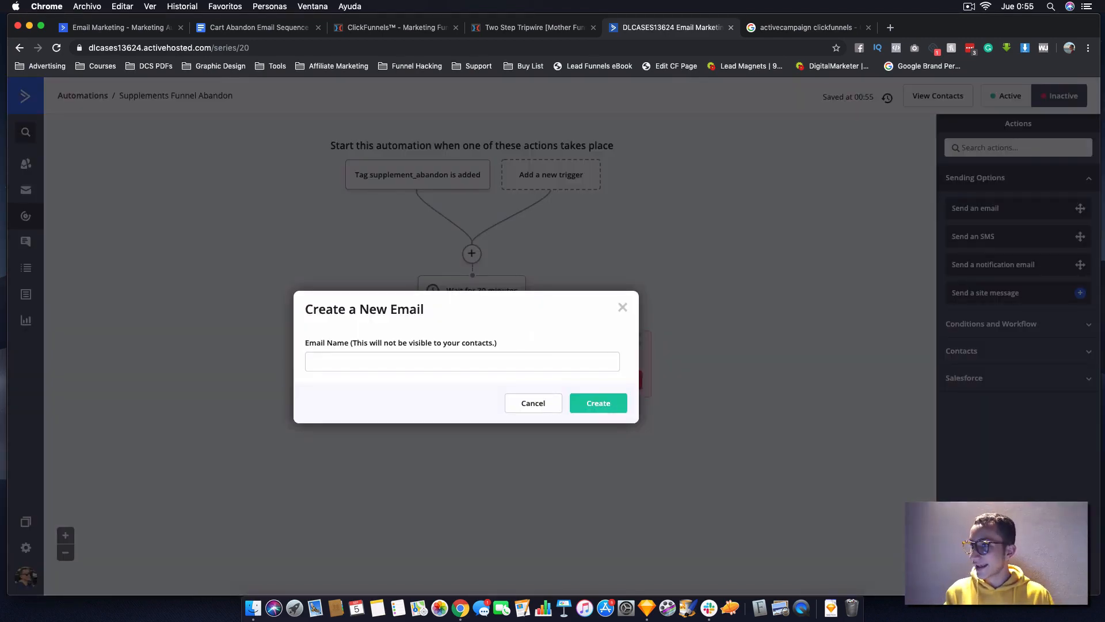
- Review the subject and body of Email 1 in the Cart Abandon Email Sequence document in Google Docs
click(259, 27)
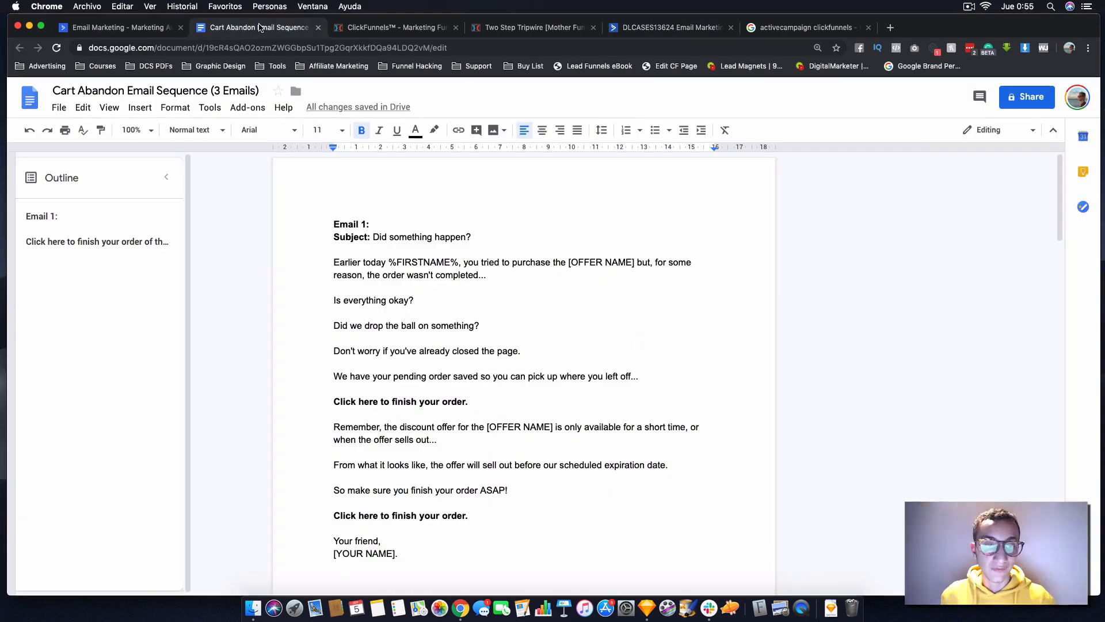
scroll(420, 289, down, 4)
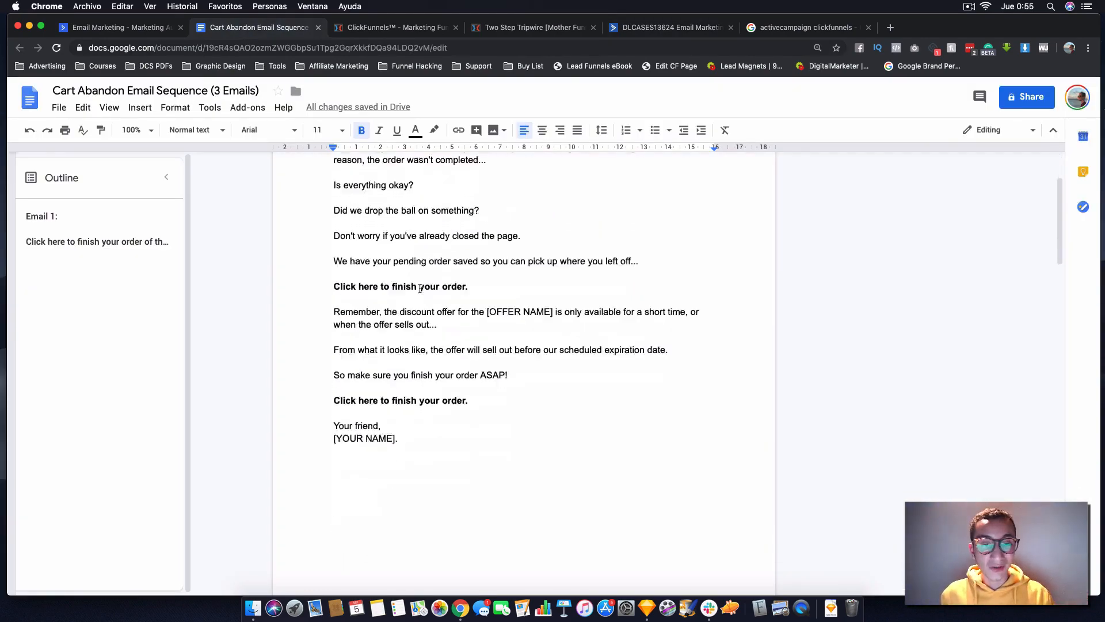
scroll(420, 288, down, 2)
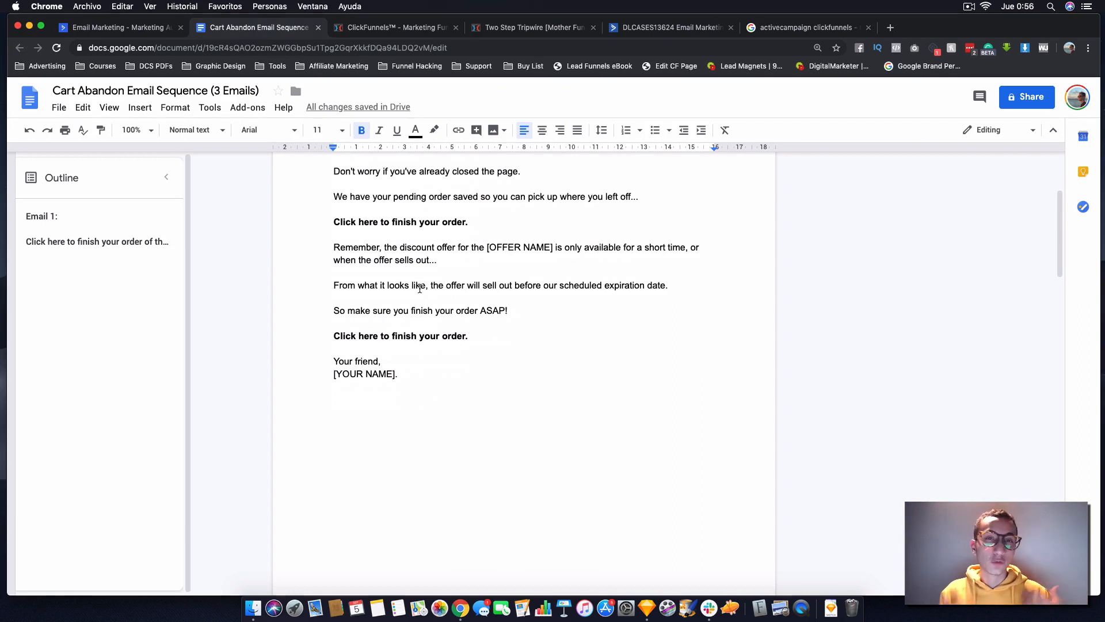
scroll(420, 288, up, 6)
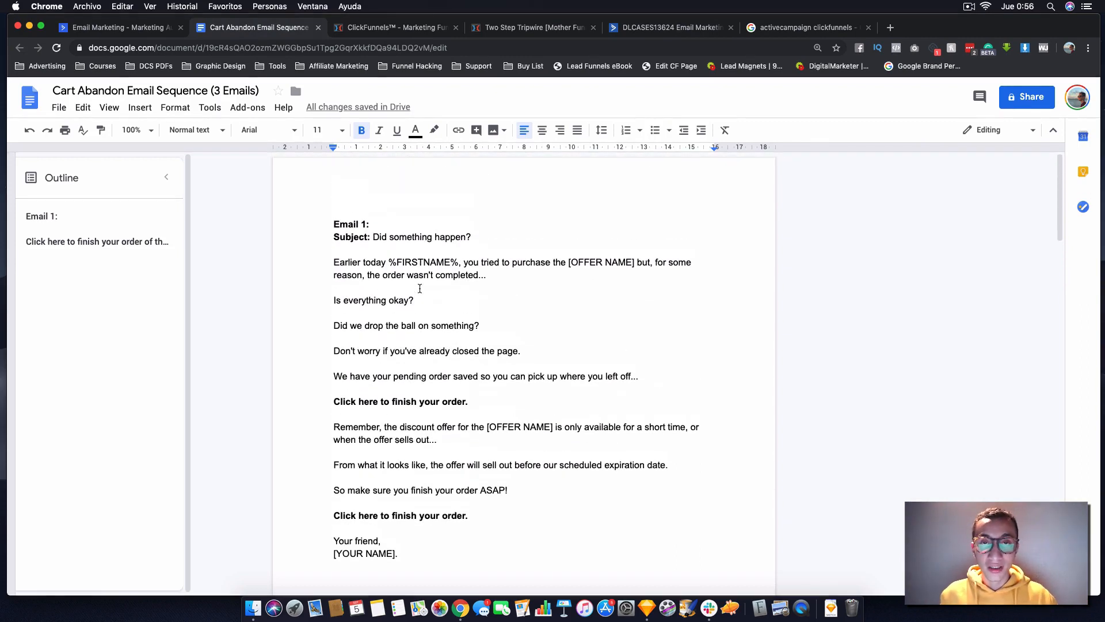
scroll(420, 288, down, 20)
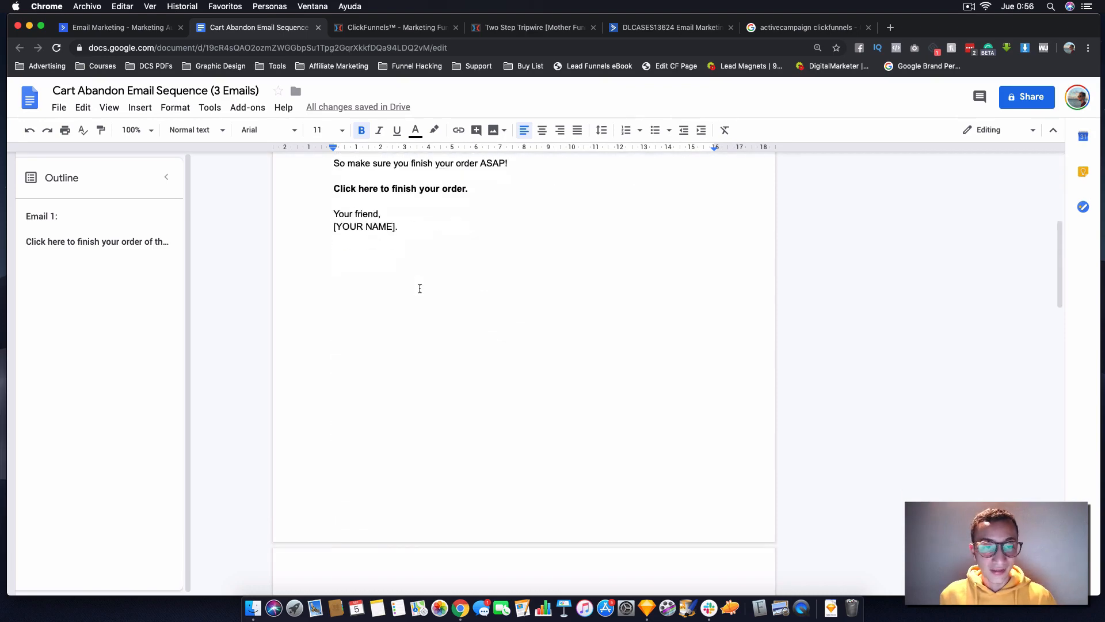
scroll(420, 288, up, 20)
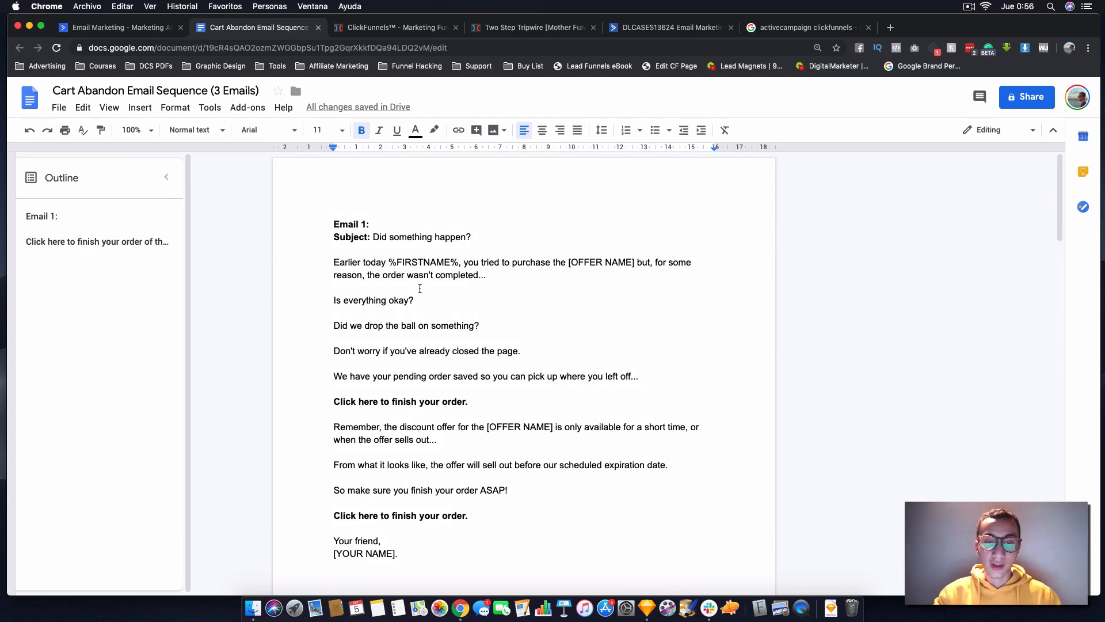
scroll(419, 288, down, 7)
scroll(420, 287, up, 7)
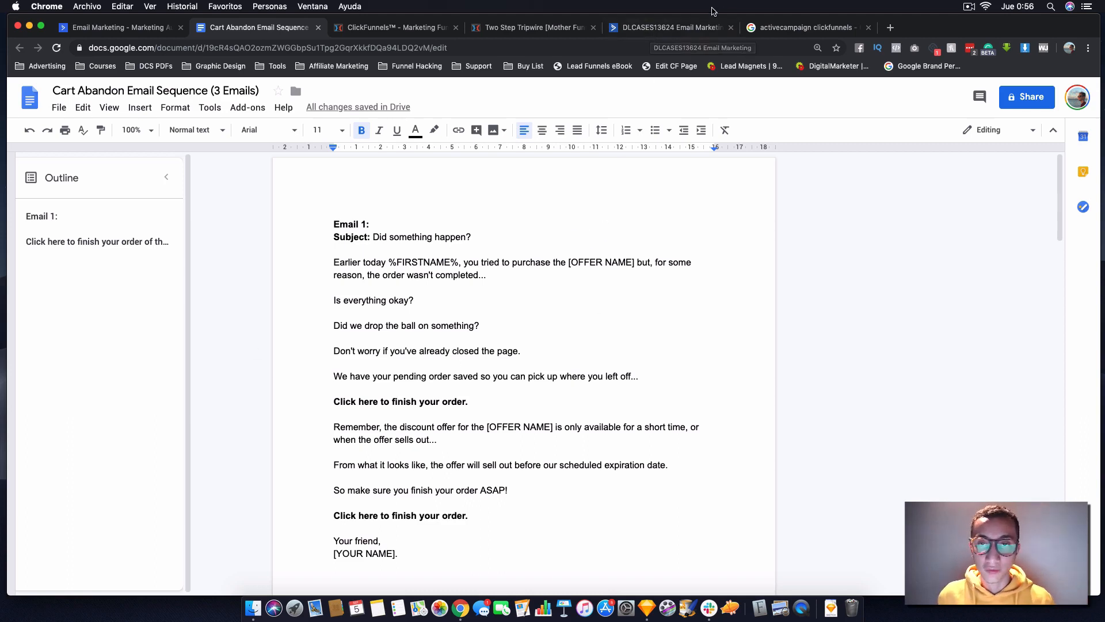
- Back in ActiveCampaign, create the email as After 30 minutes and build it from scratch with the blank Newsletter template
click(651, 32)
click(403, 358)
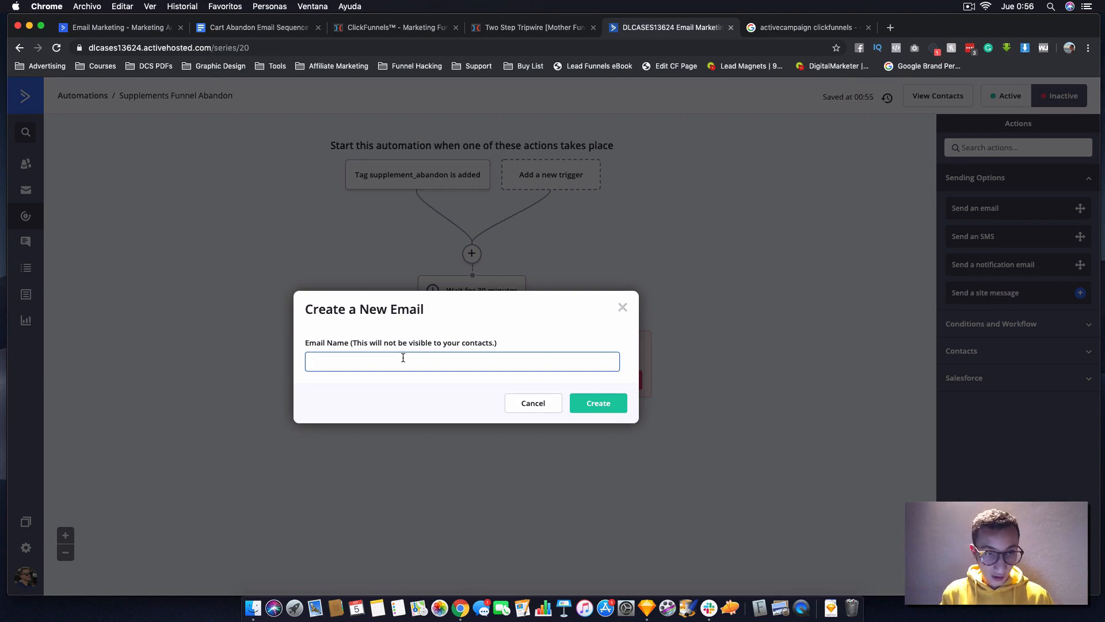
text(After)
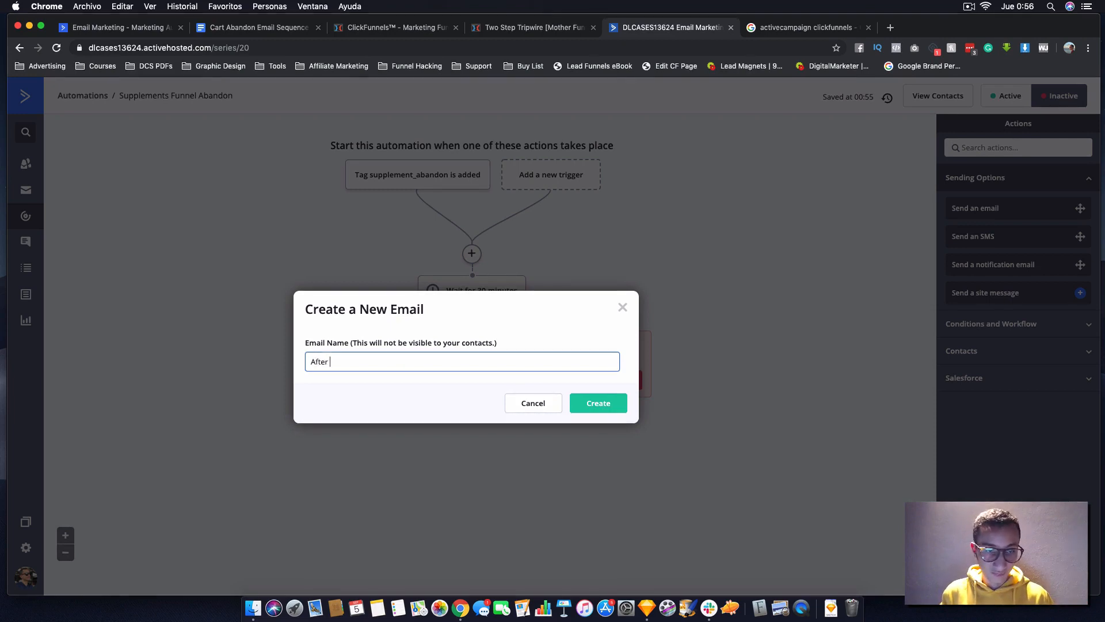
text( 30 minutes)
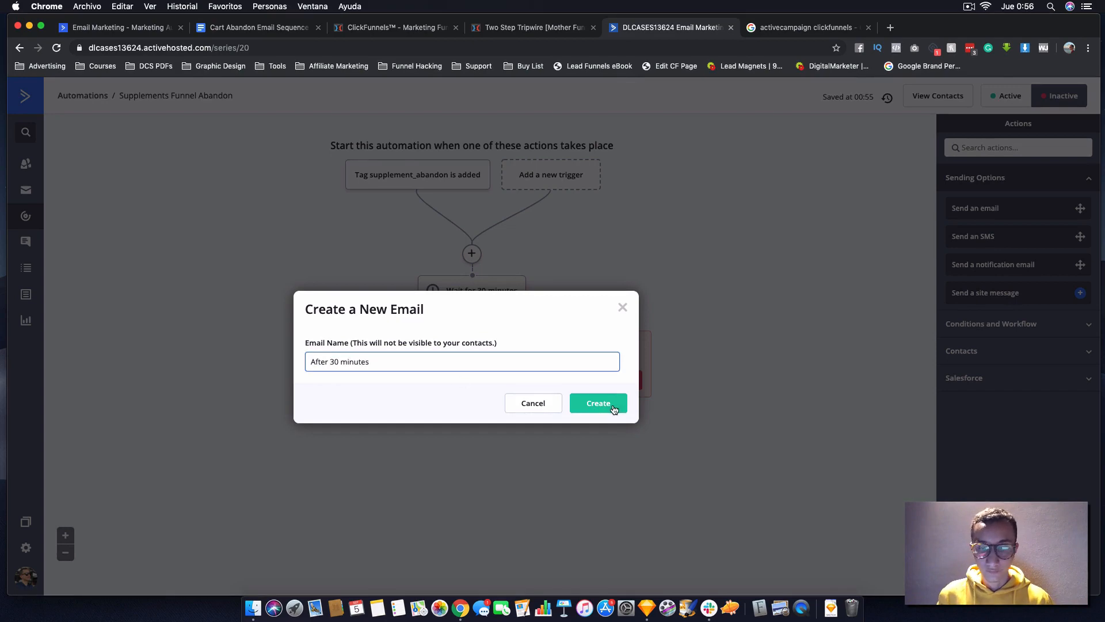
click(602, 402)
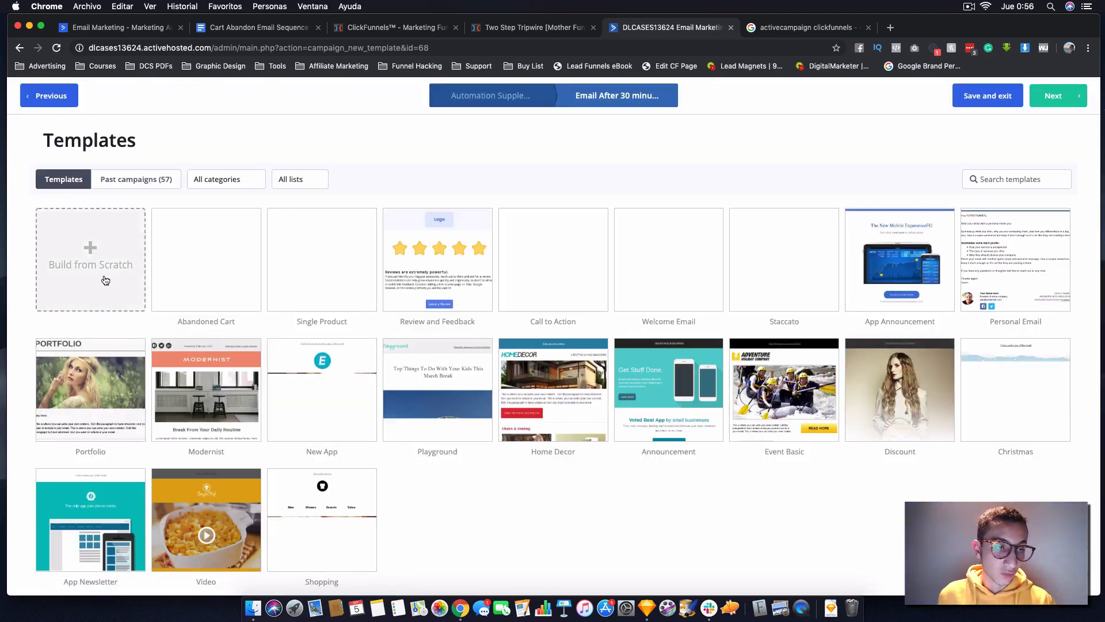
click(114, 303)
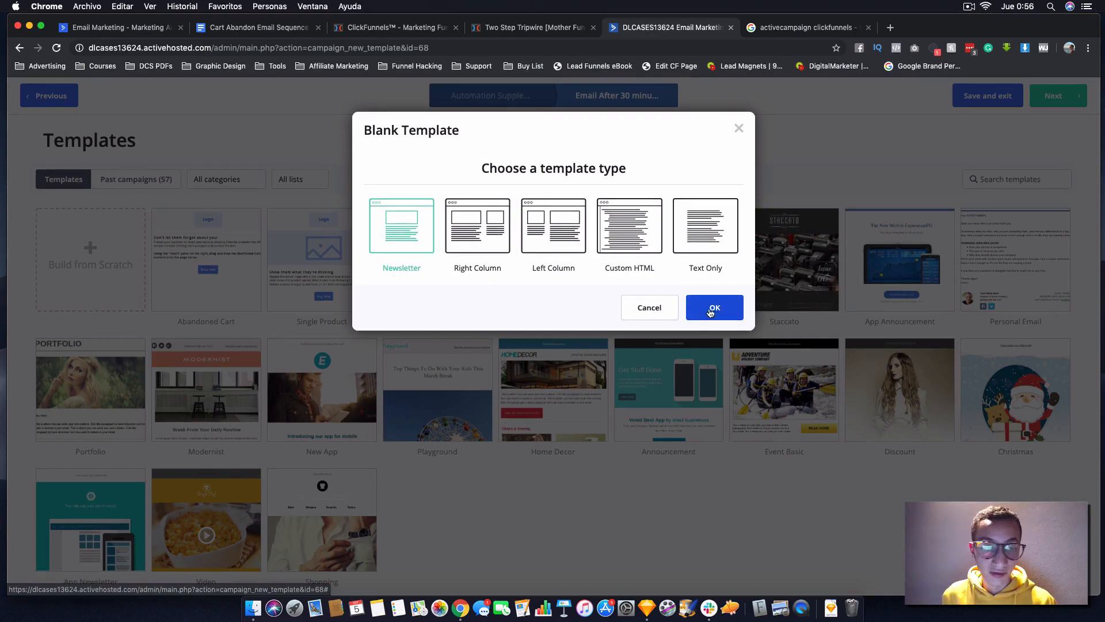
click(718, 308)
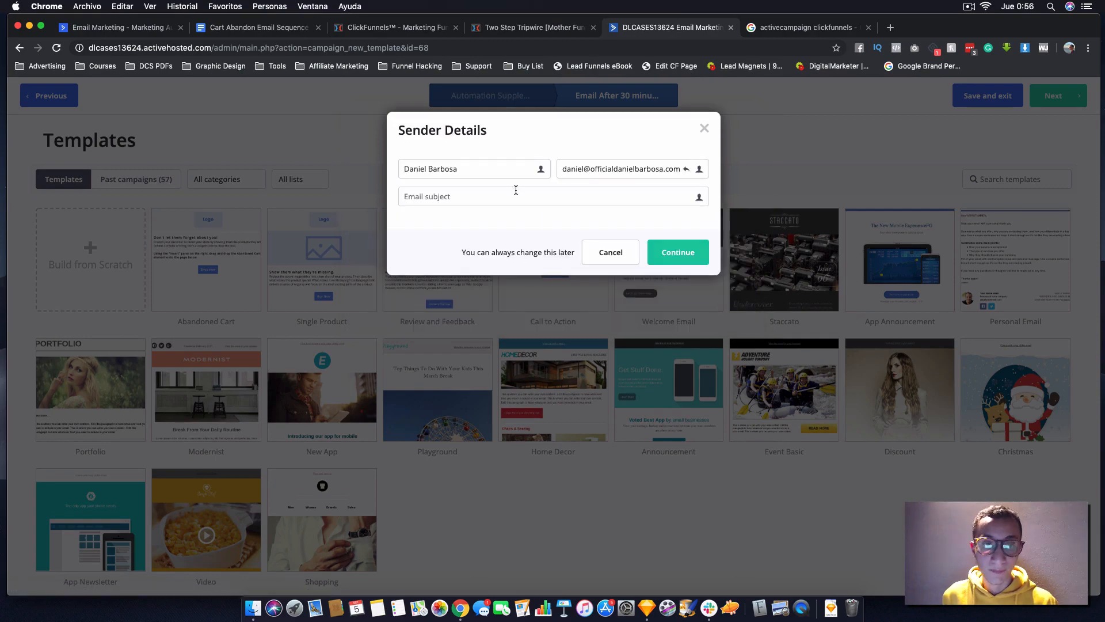
- Copy the Email 1 subject, Did something happen?, from the Google Docs sequence into the sender details and continue to the designer
click(282, 31)
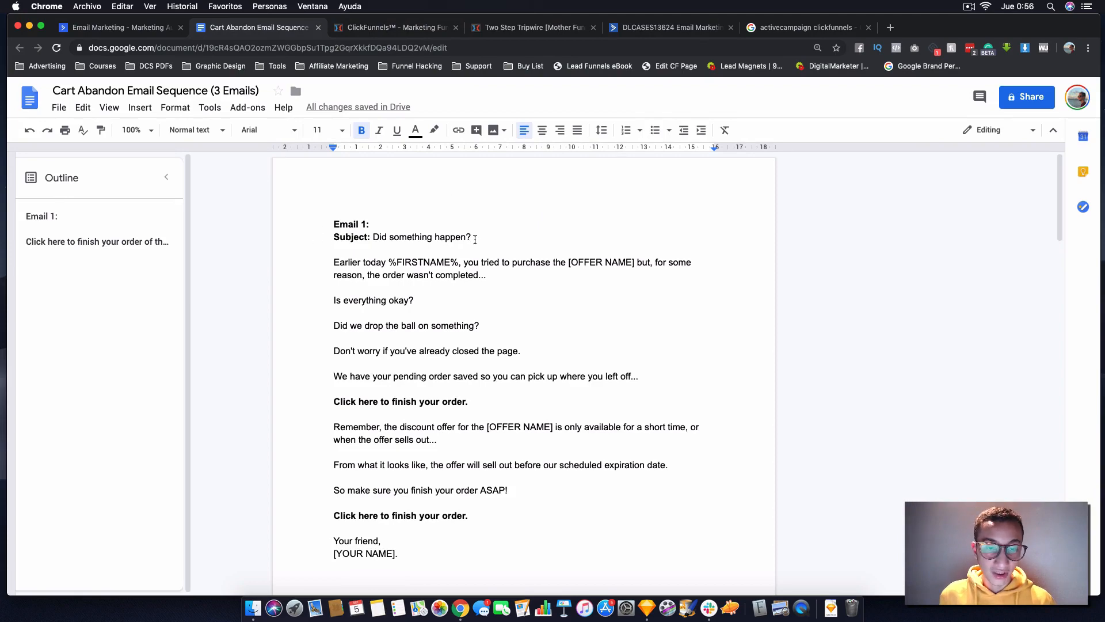
drag(475, 239, 361, 236)
key(super+c)
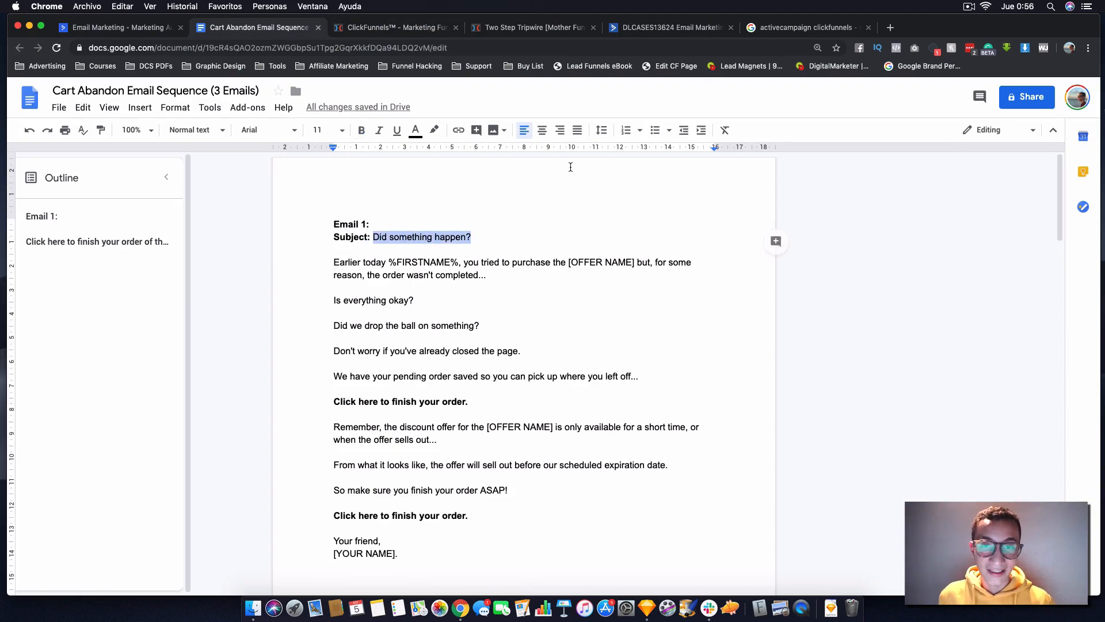
click(682, 33)
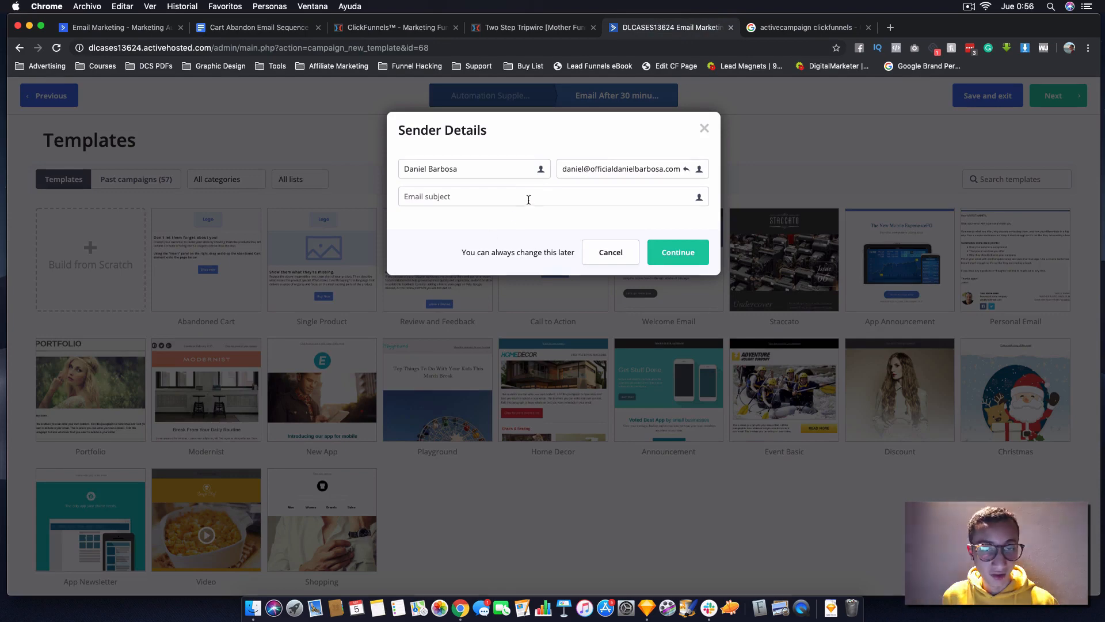
click(527, 197)
key(super+v)
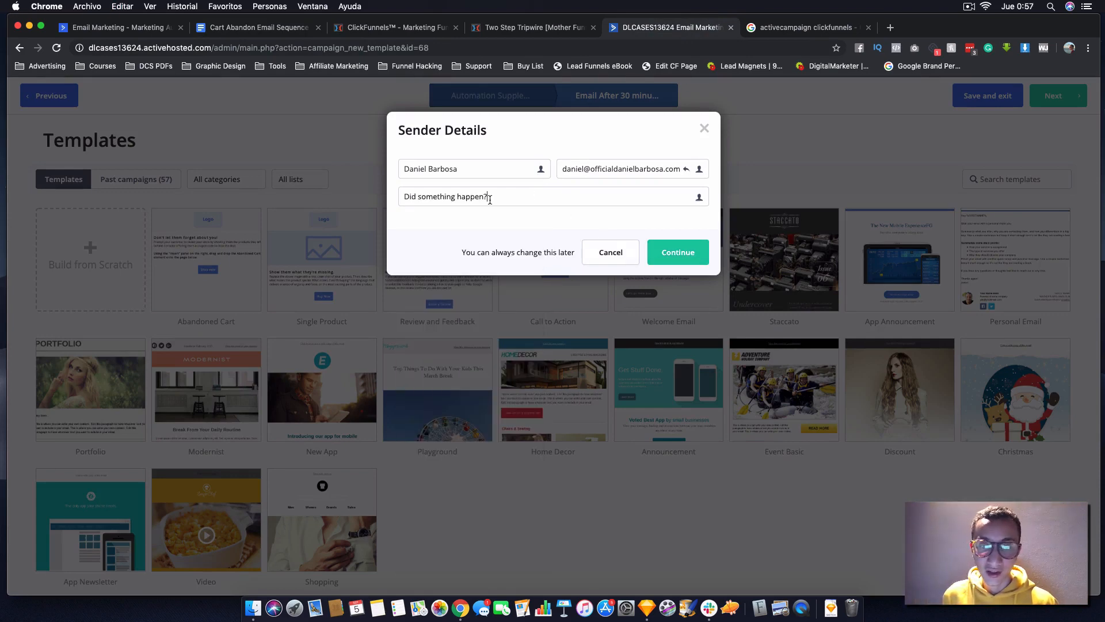
click(678, 252)
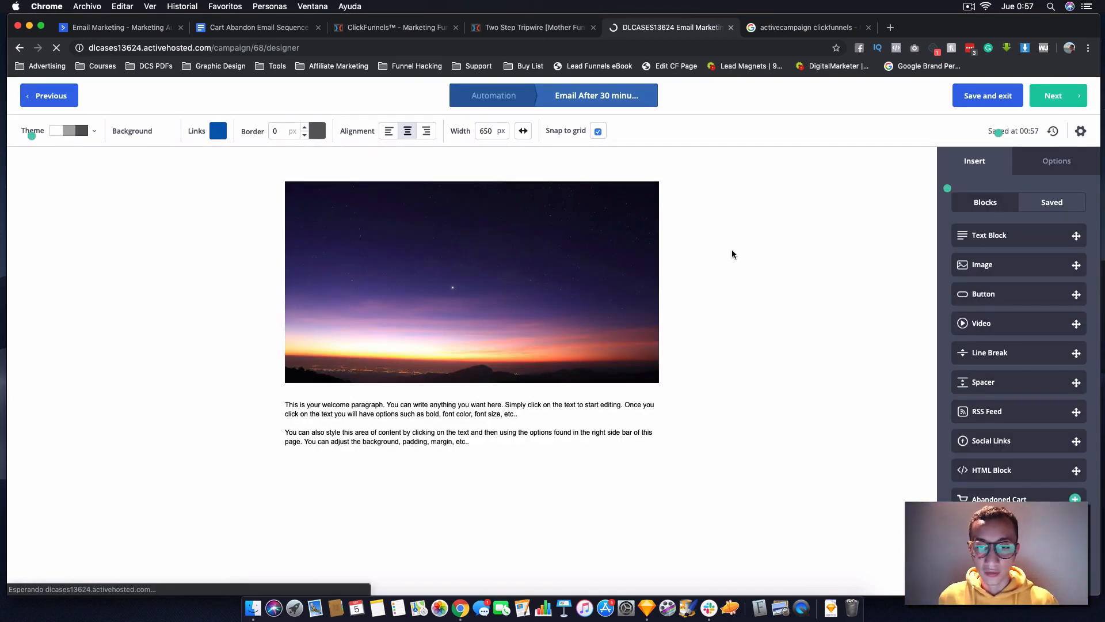
- Delete the sunset image block from the email and lock the layout to full window width
click(668, 211)
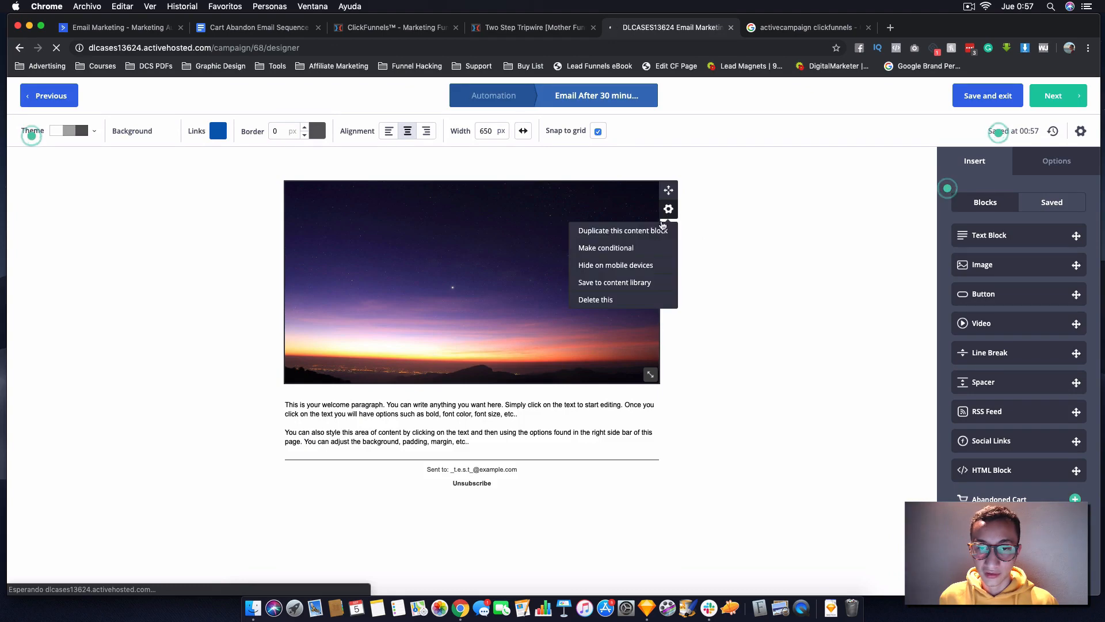
click(615, 299)
click(649, 301)
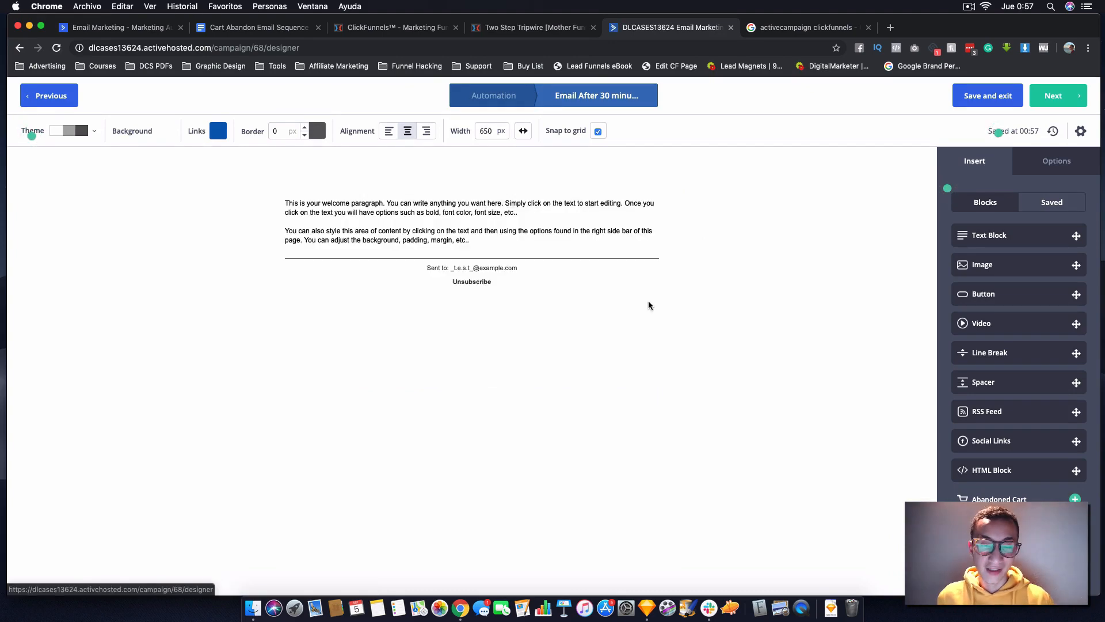
click(524, 131)
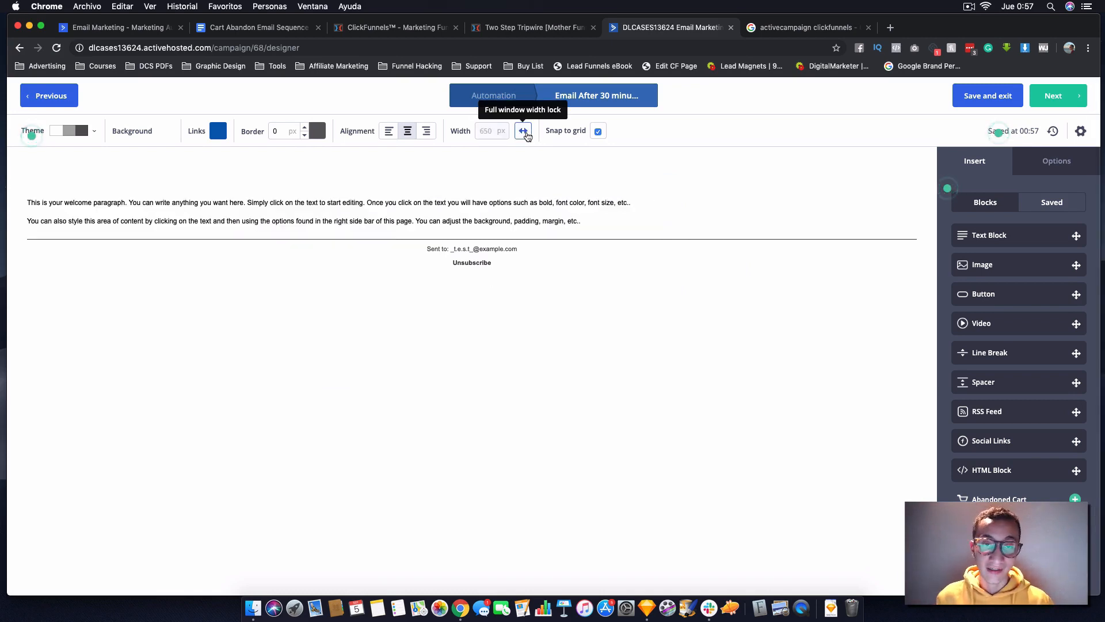
- Set the font size of all the text in the welcome paragraph block to 18 px
click(597, 216)
key(super+a)
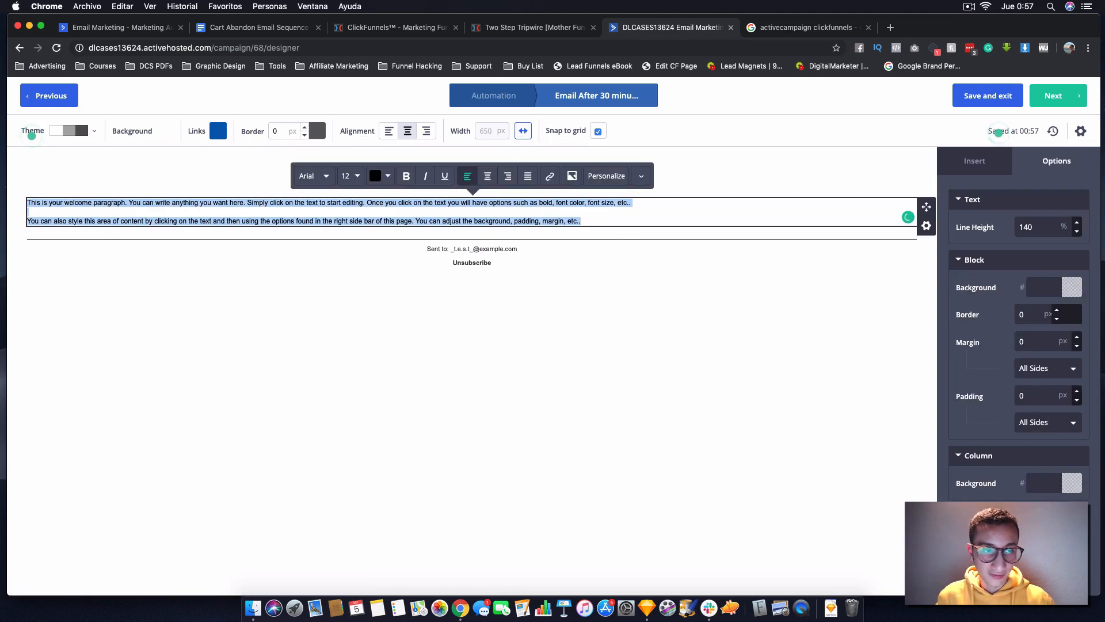
click(350, 175)
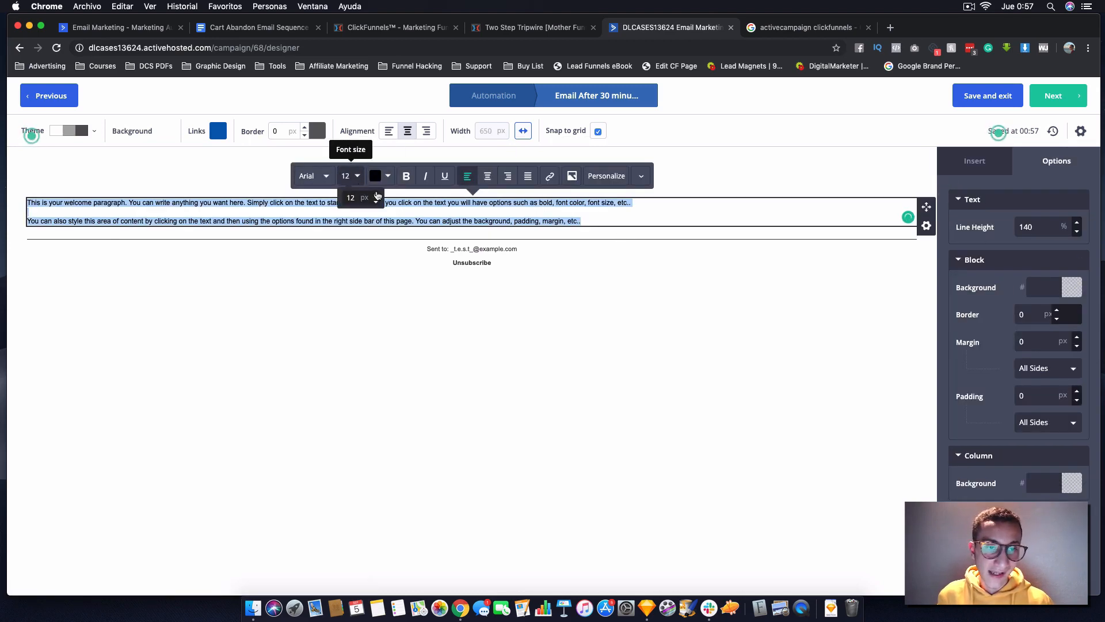
click(377, 195)
click(378, 195)
click(378, 195)
click(378, 195)
click(377, 195)
click(377, 196)
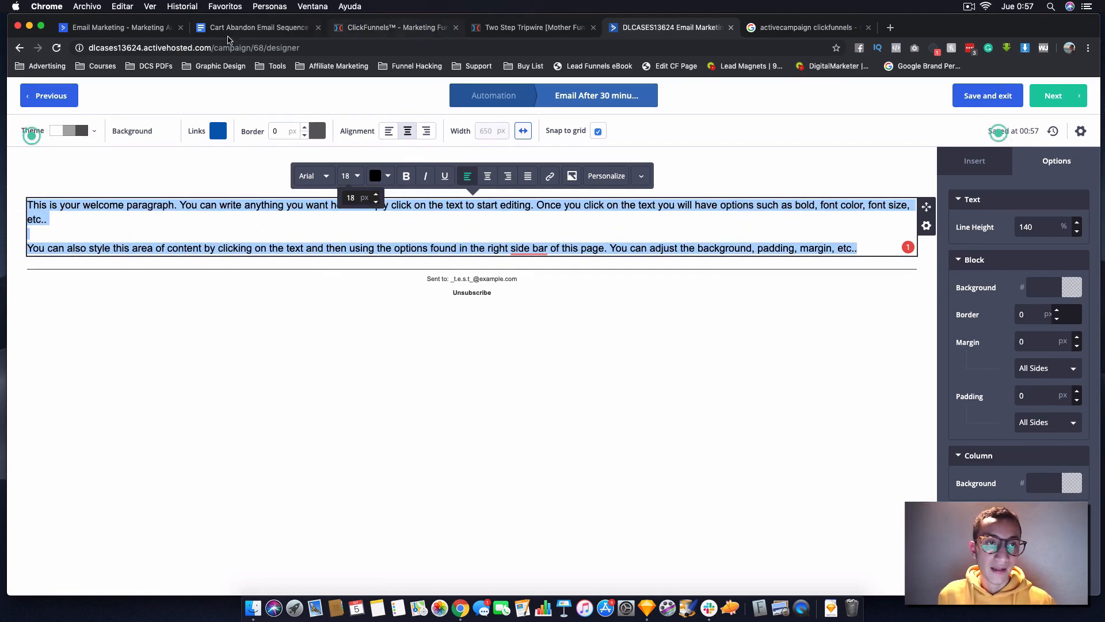
- Copy the full body of Email 1 from the Google Docs sequence and replace the email's placeholder paragraphs with it
click(253, 27)
scroll(349, 227, down, 5)
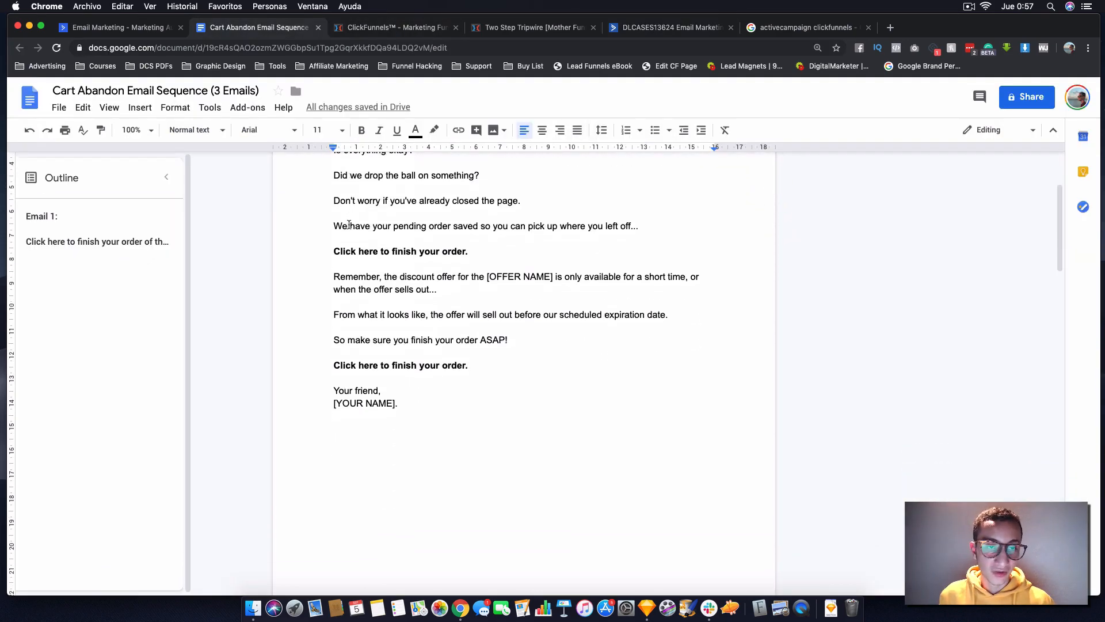
scroll(349, 225, up, 5)
drag(326, 236, 424, 373)
click(365, 255)
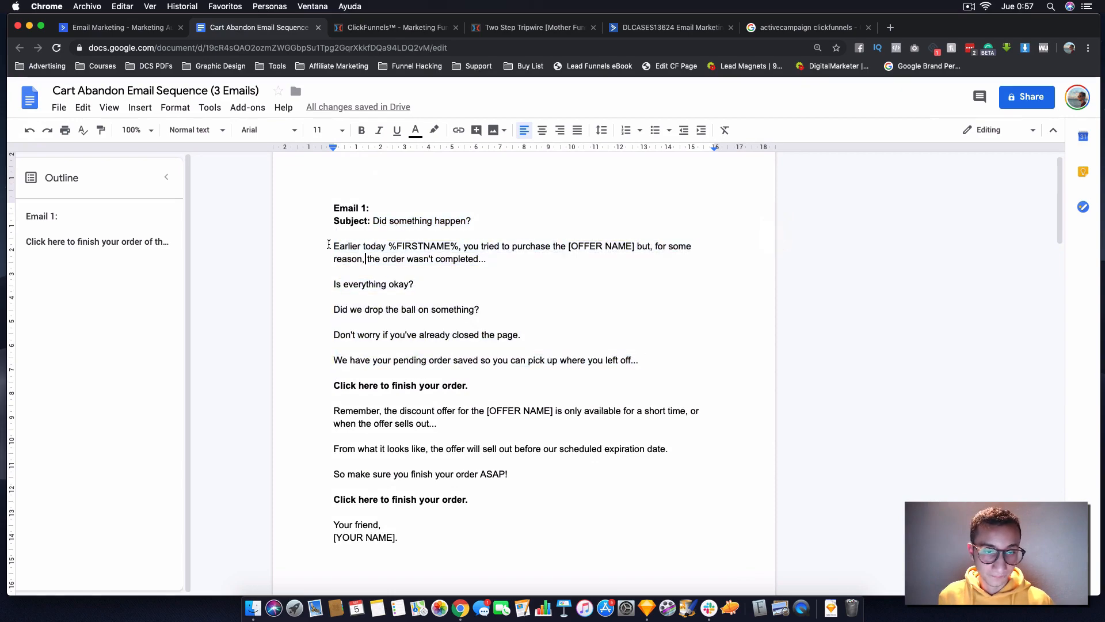
drag(328, 245, 424, 554)
key(super+c)
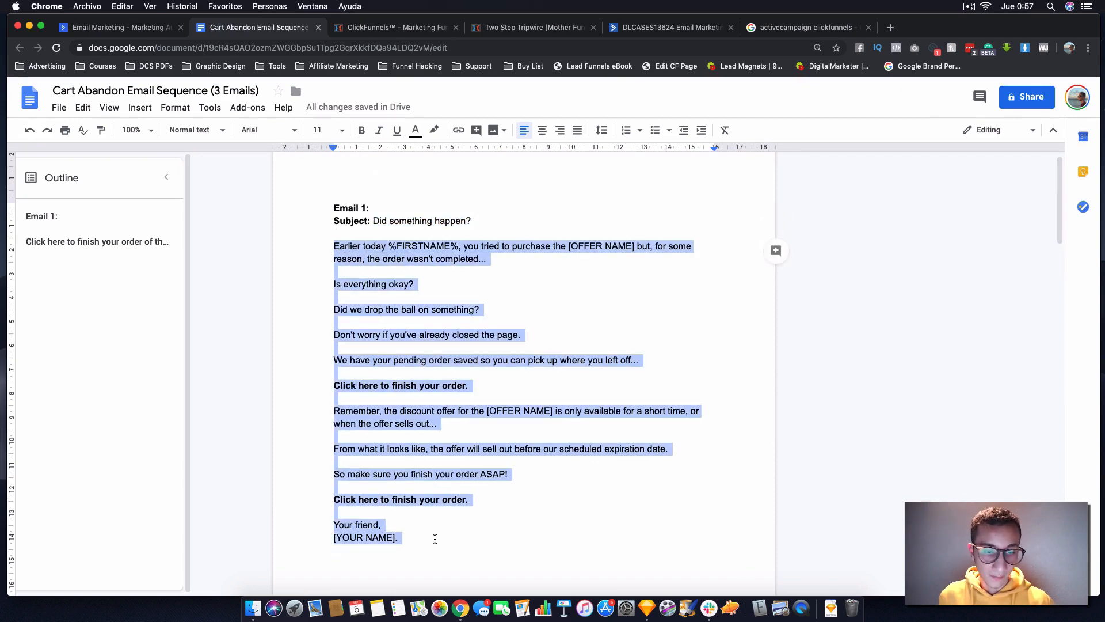
click(635, 24)
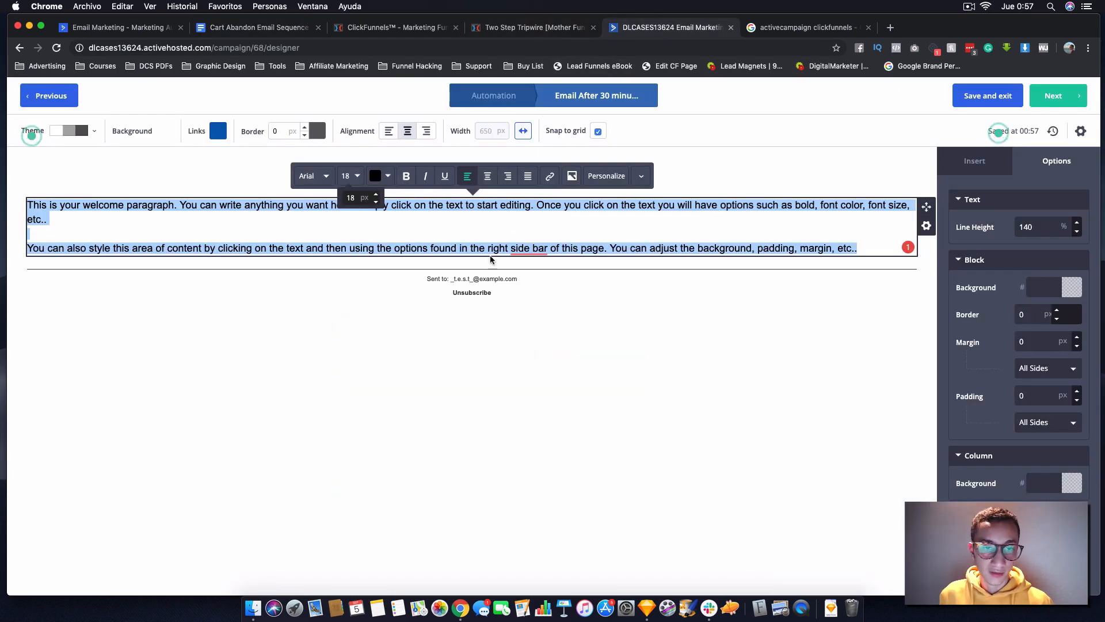
click(525, 236)
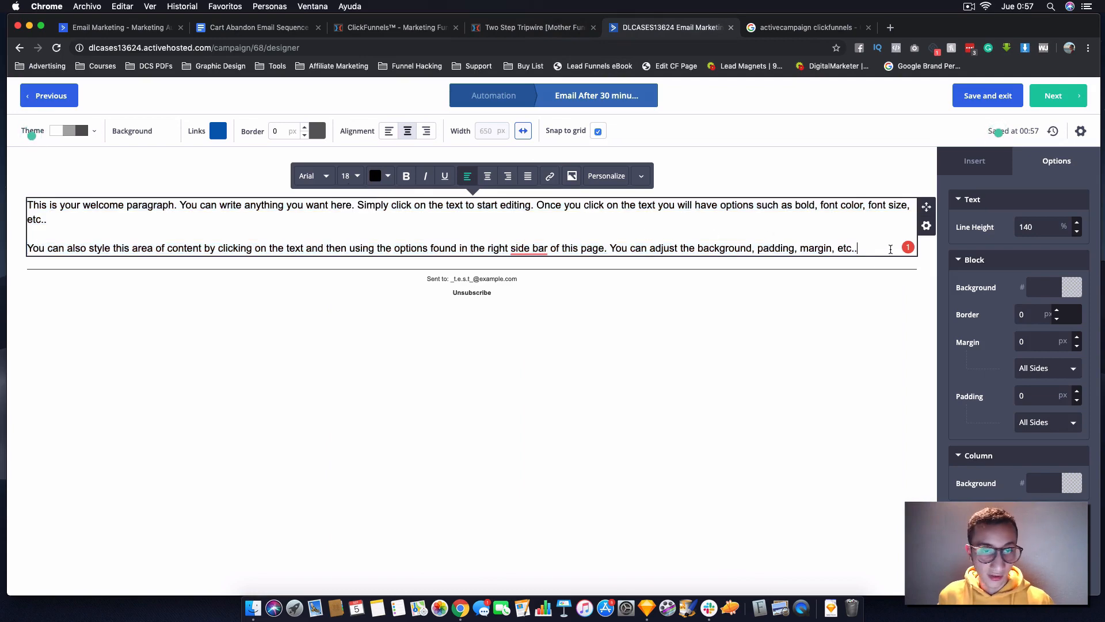
drag(890, 249, 27, 201)
key(super+v)
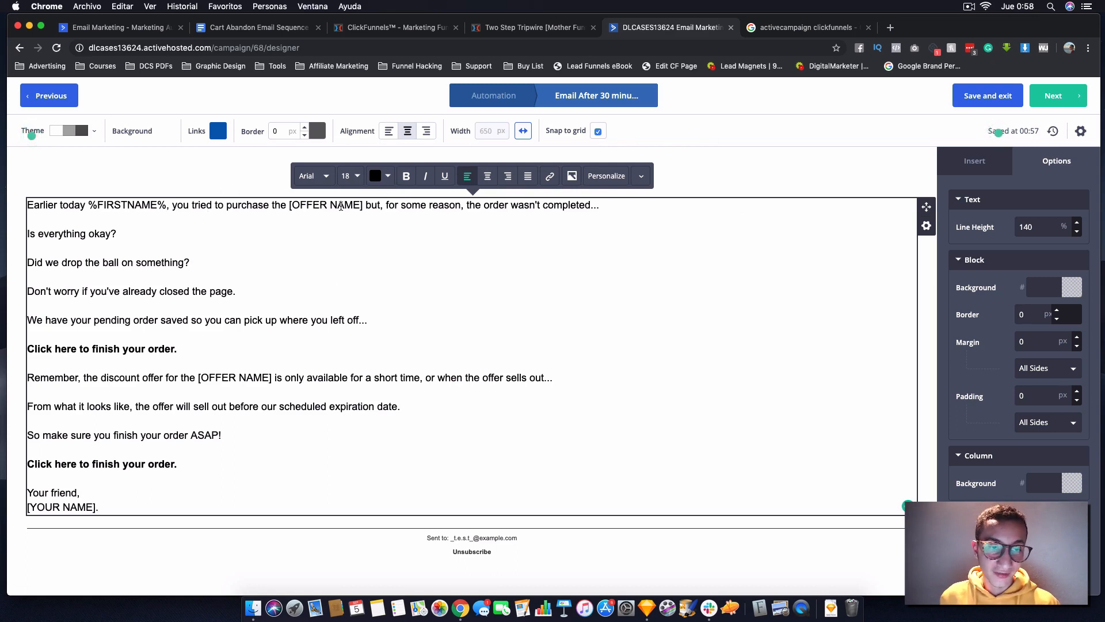
- Replace the [OFFER NAME] placeholder in the email's opening sentence with Super Cool Supplement
drag(365, 207, 294, 210)
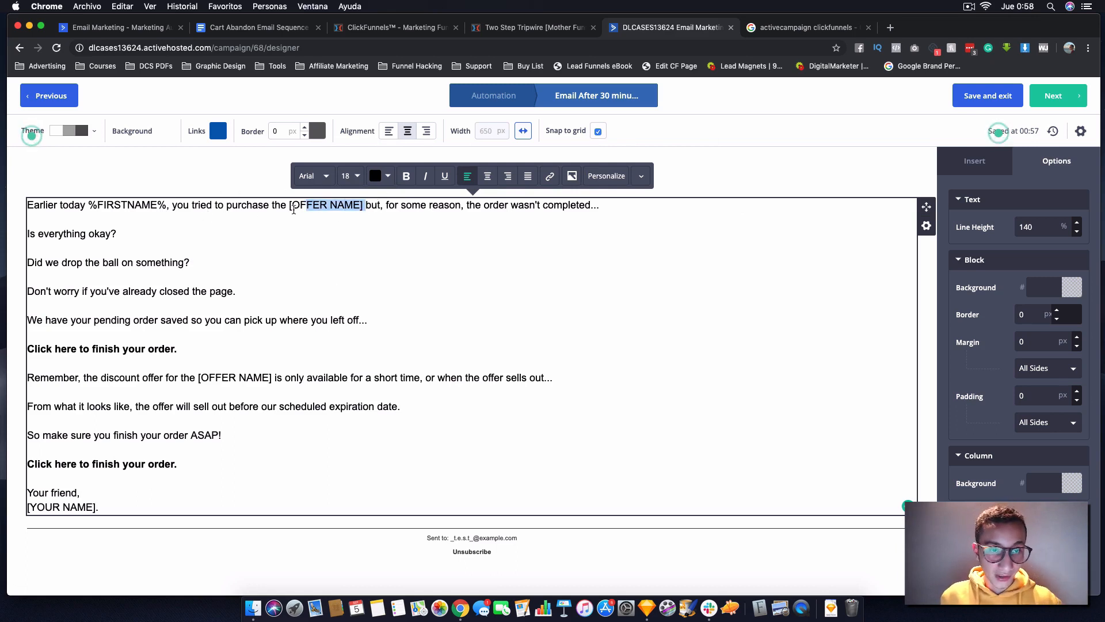
text(super cool supp)
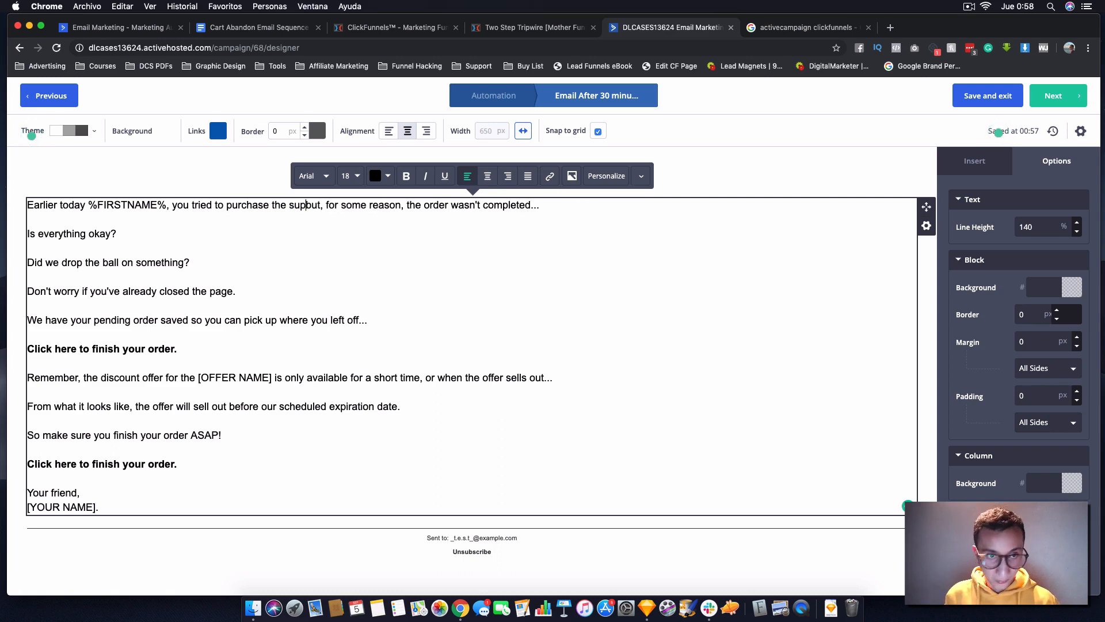
text(,em)
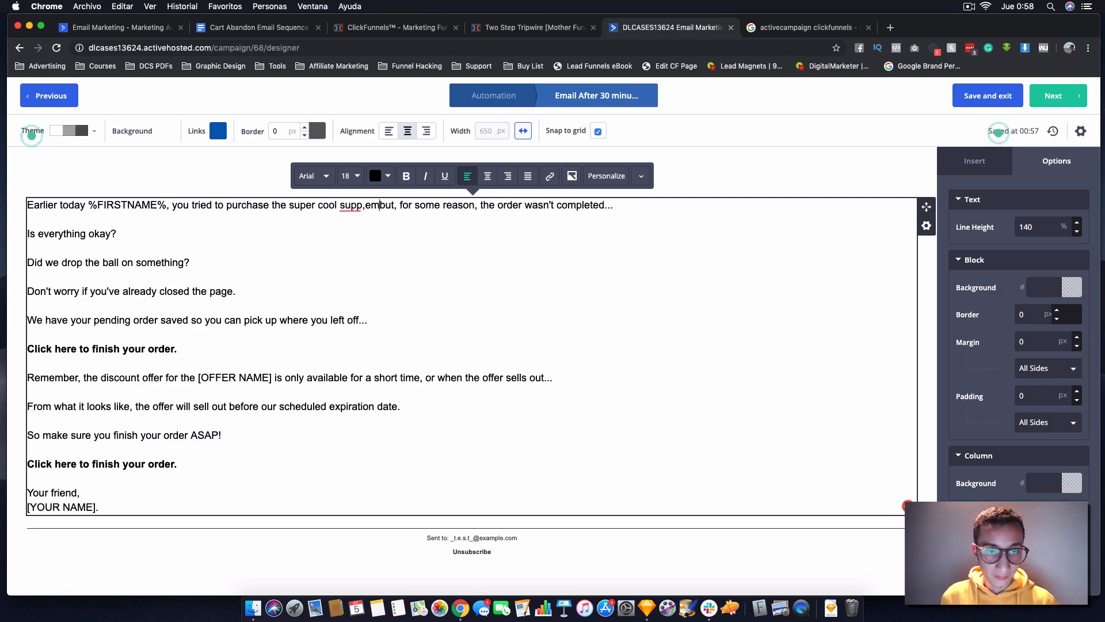
key(BackSpace)
key(BackSpace)
key(BackSpace)
key(BackSpace)
key(BackSpace)
key(BackSpace)
key(BackSpace)
key(BackSpace)
key(BackSpace)
key(BackSpace)
key(BackSpace)
key(BackSpace)
key(BackSpace)
key(BackSpace)
key(BackSpace)
key(BackSpace)
key(BackSpace)
key(BackSpace)
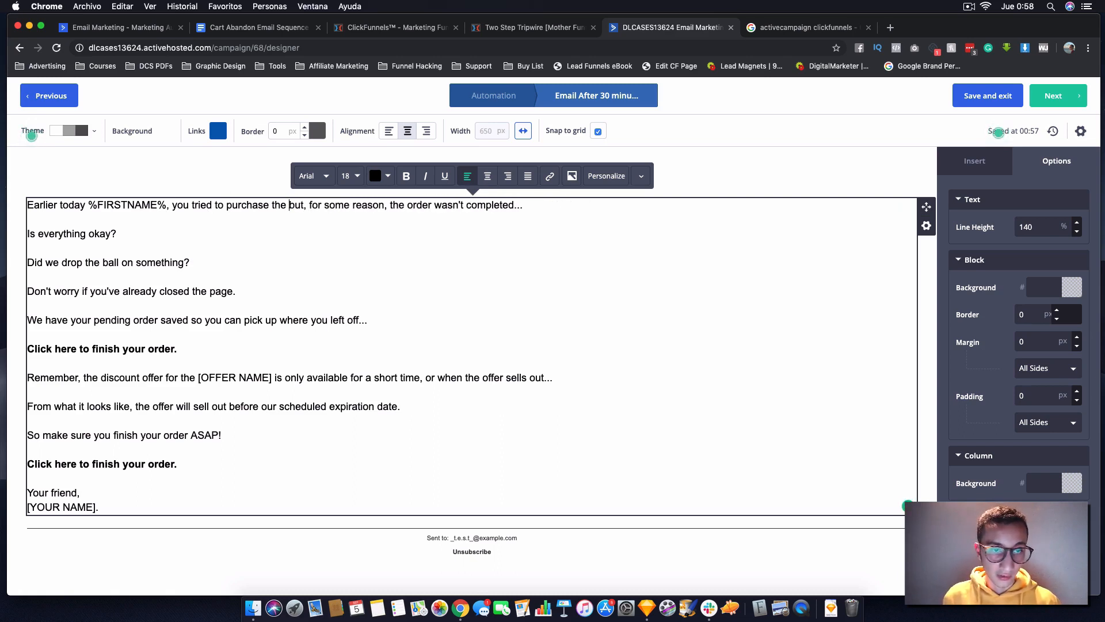
text(Super Cool )
text(Supple,en)
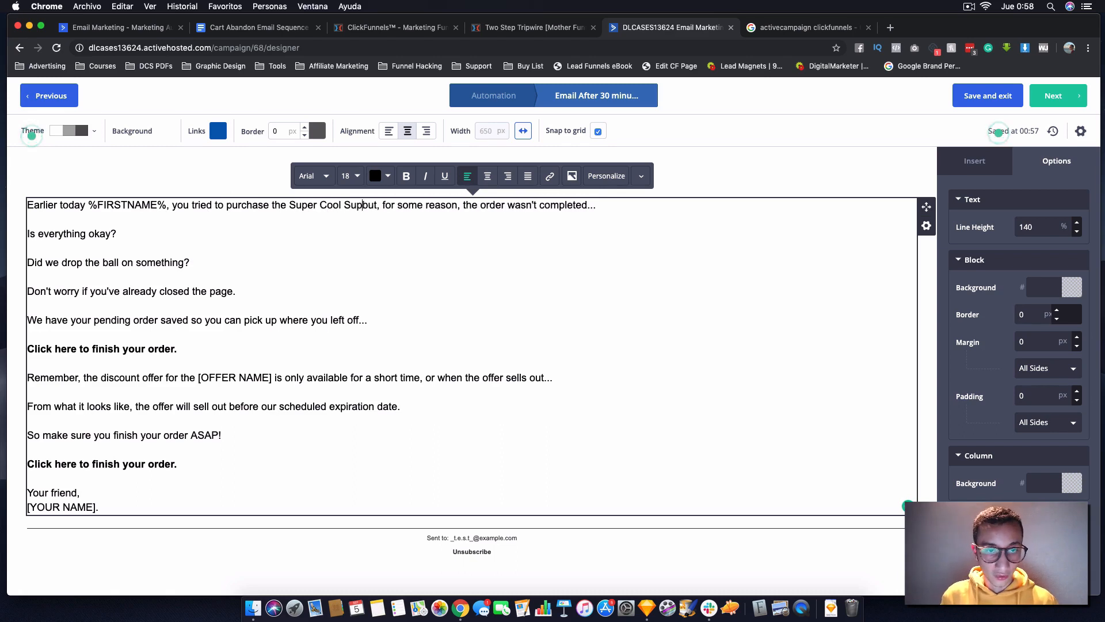
key(BackSpace)
key(BackSpace)
key(BackSpace)
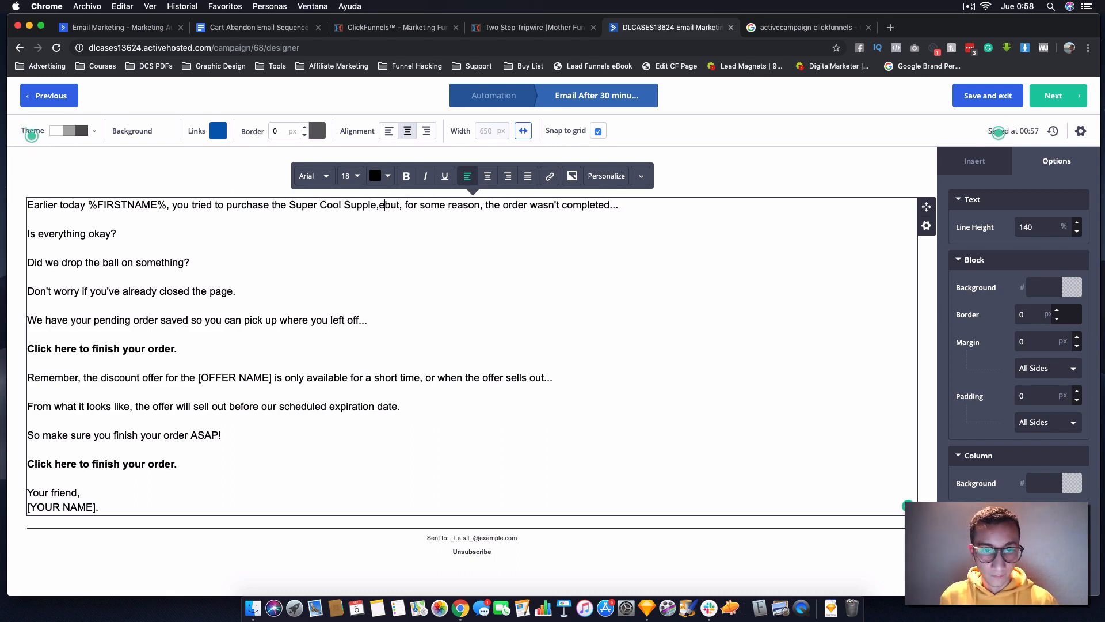
text(ment)
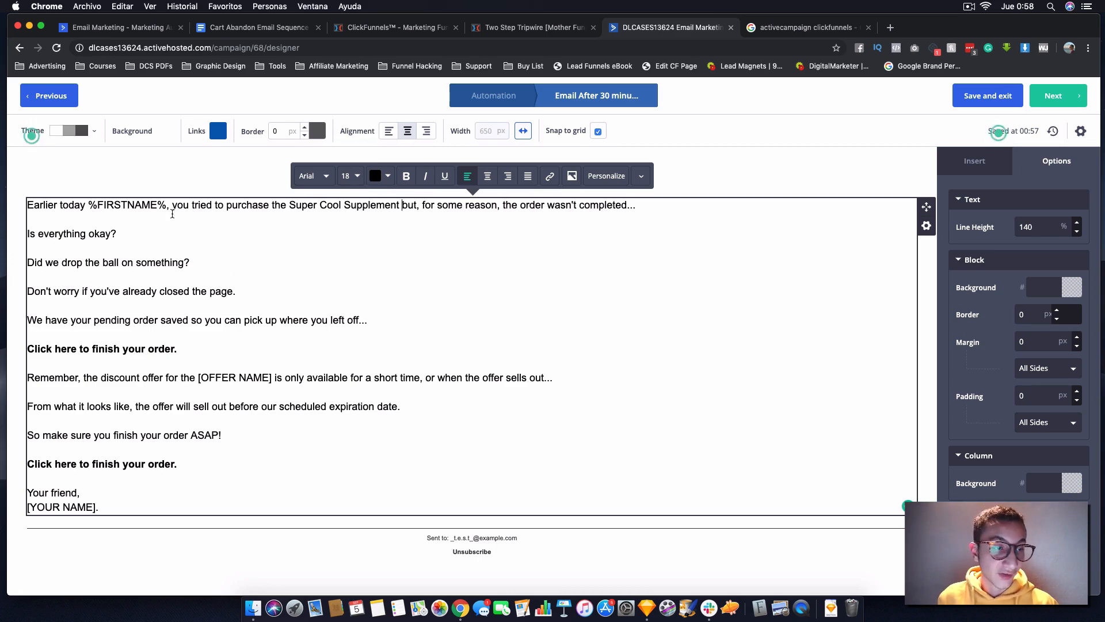
- Switch to ClickFunnels, open the Order Form step's overview and copy its page URL
click(525, 29)
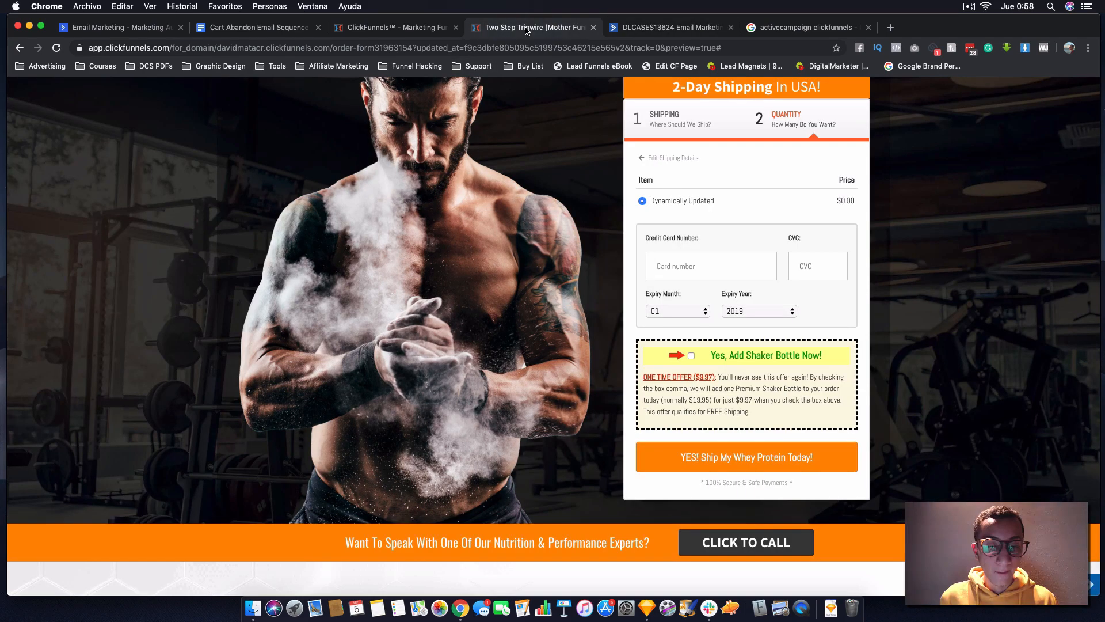
click(397, 27)
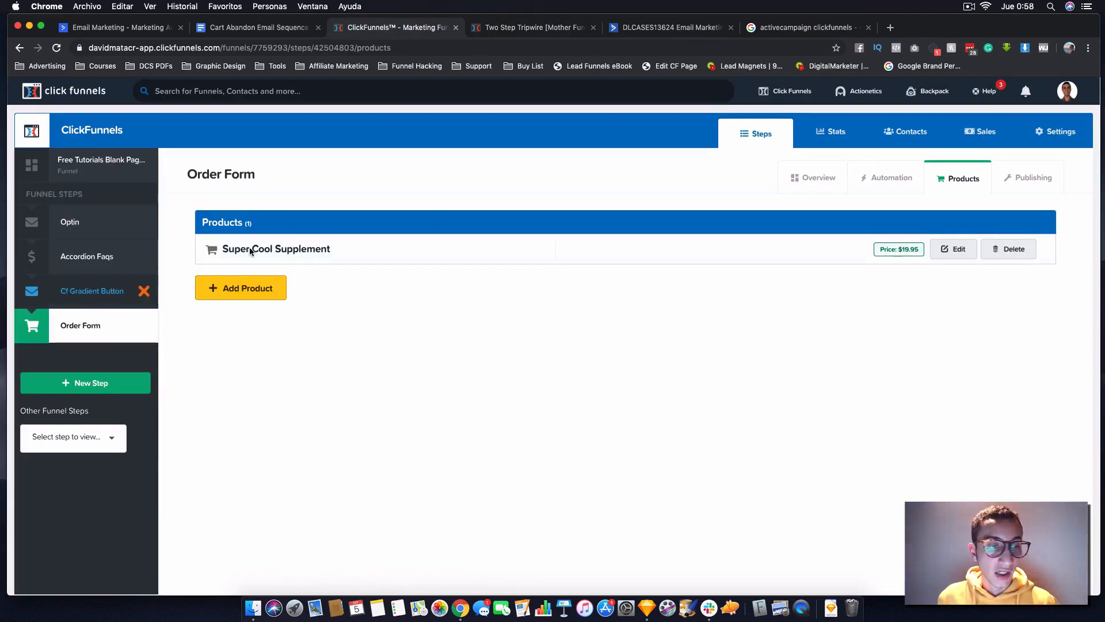
click(821, 179)
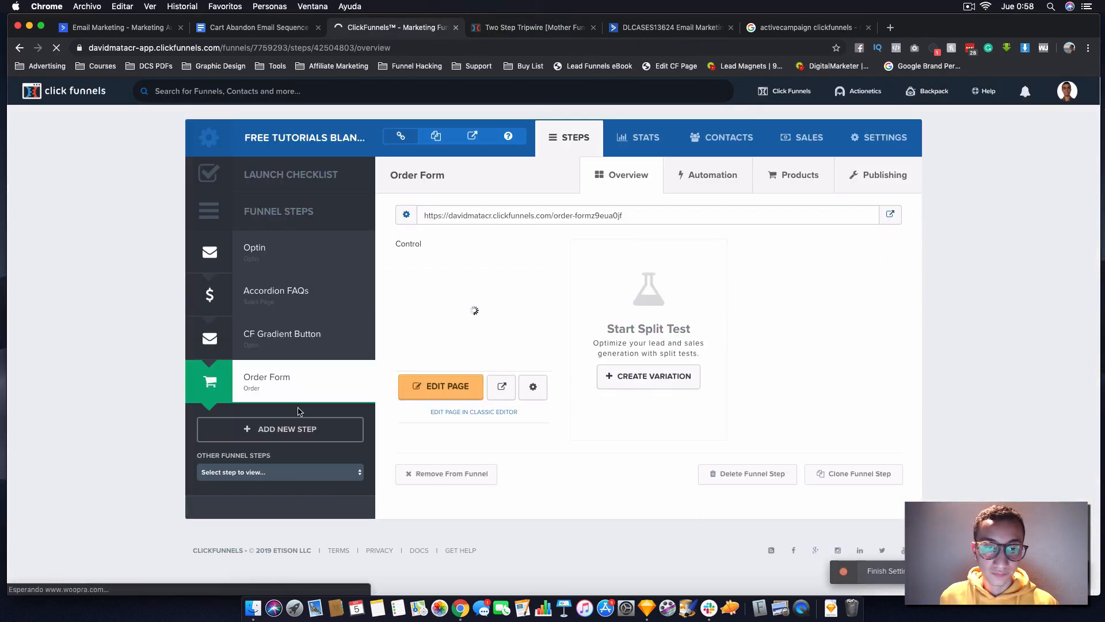
triple_click(520, 217)
key(super+c)
- Back in the ActiveCampaign email, link the first "Click here to finish your order." line to the copied order form URL
click(683, 34)
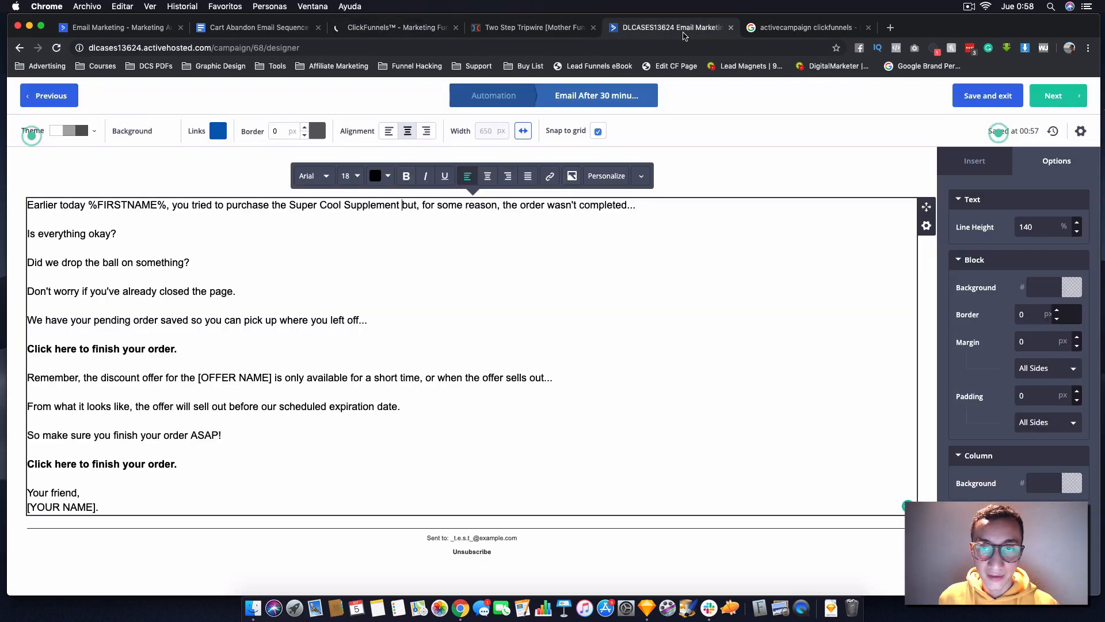
drag(209, 353, 24, 351)
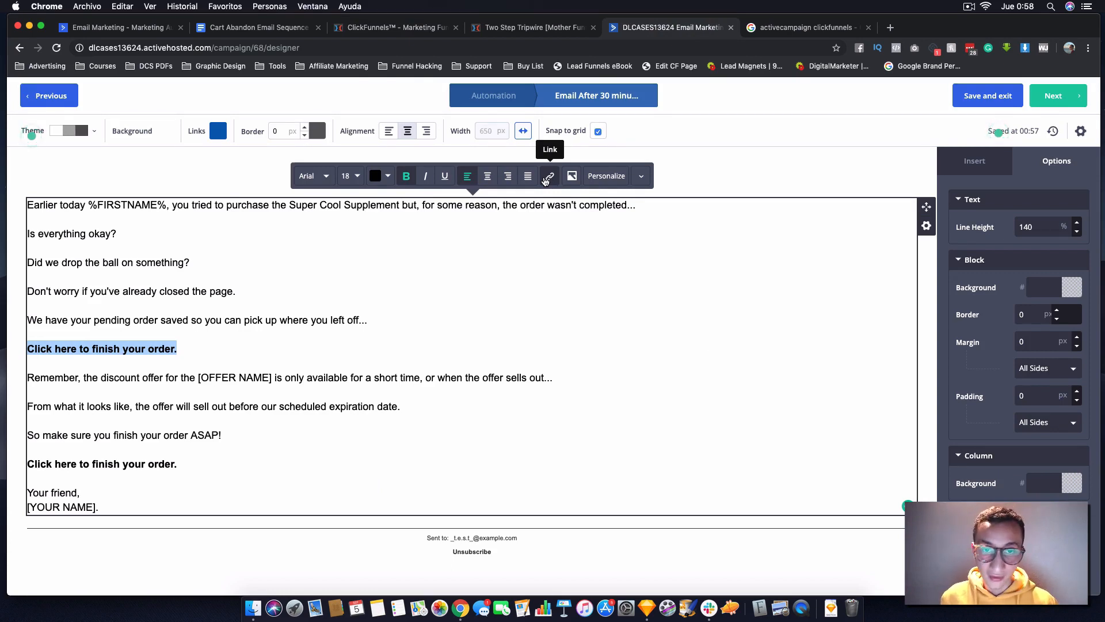
click(550, 177)
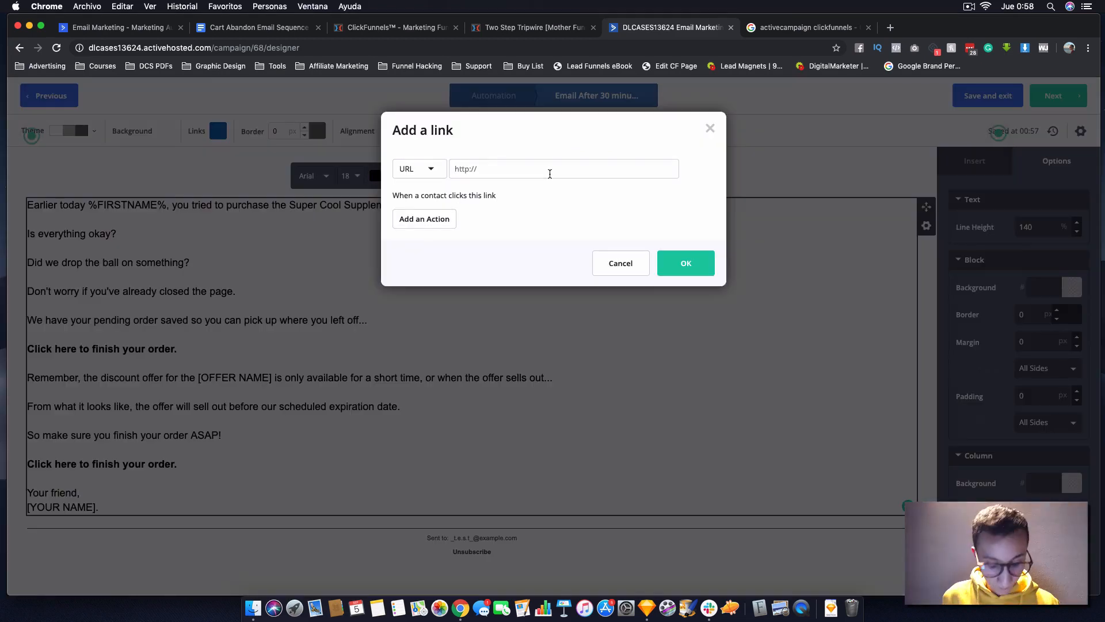
key(super+v)
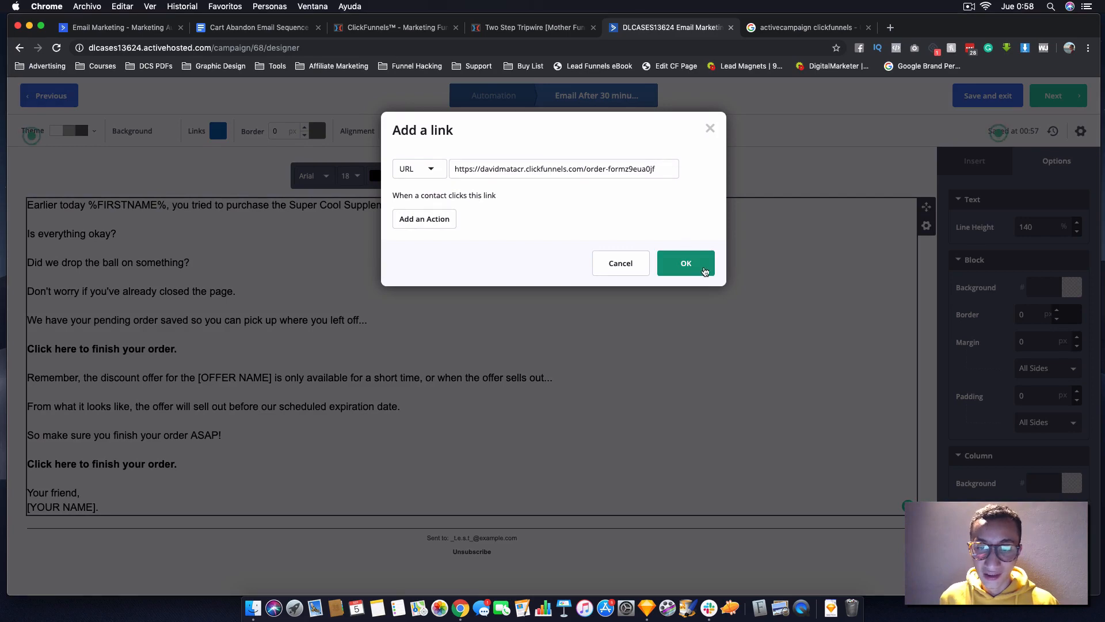
click(686, 263)
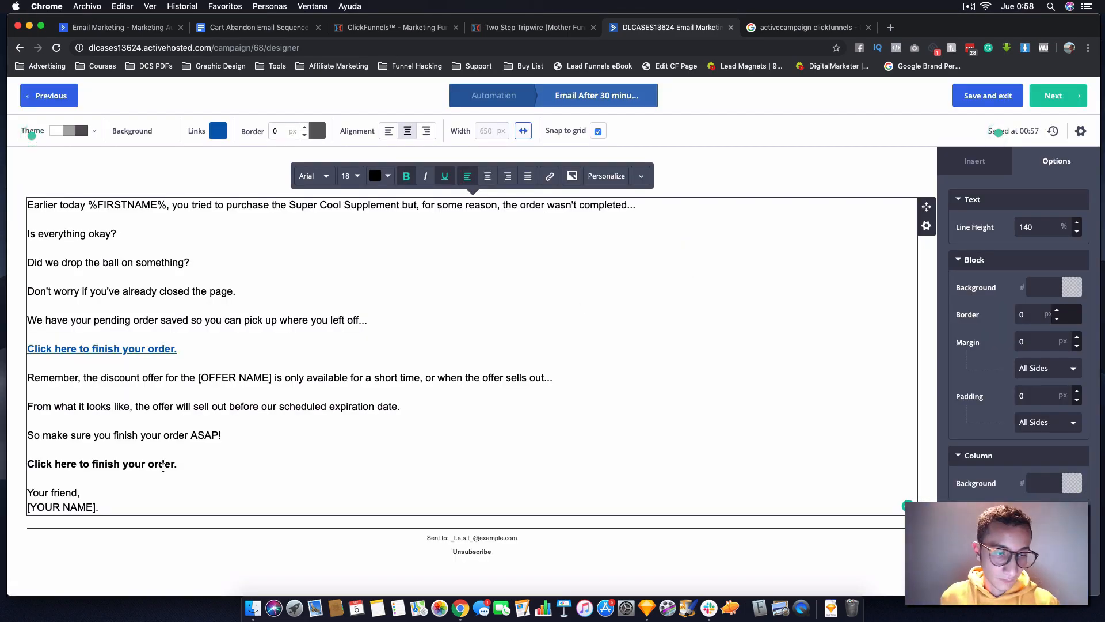
- Link the second "Click here to finish your order." line, above the sign-off, to the same order form URL
drag(181, 465, 30, 465)
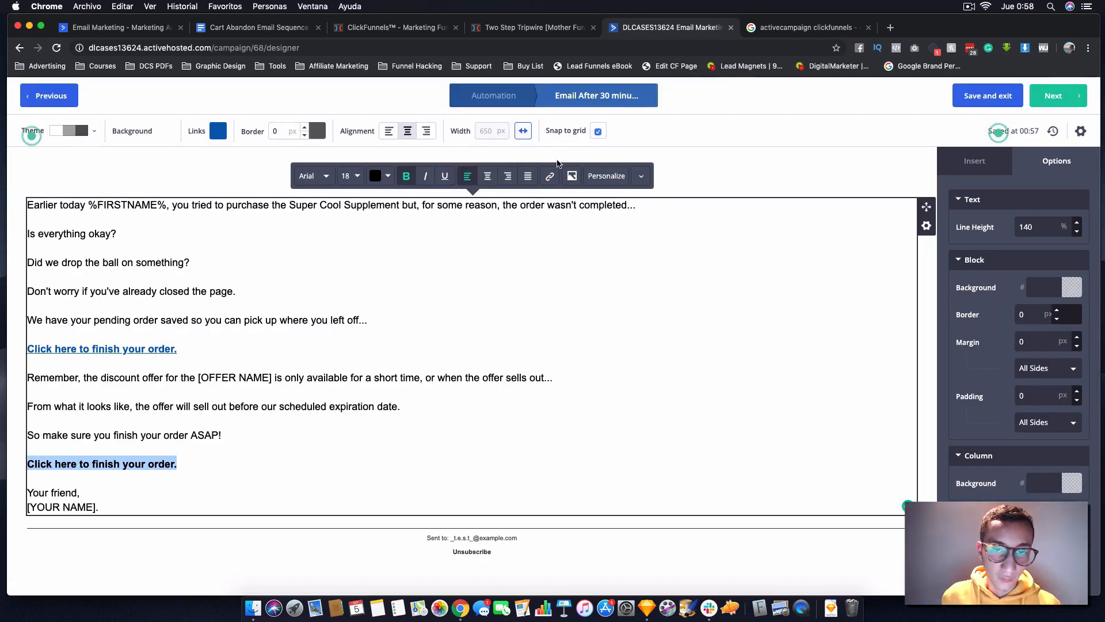
click(550, 175)
key(super+v)
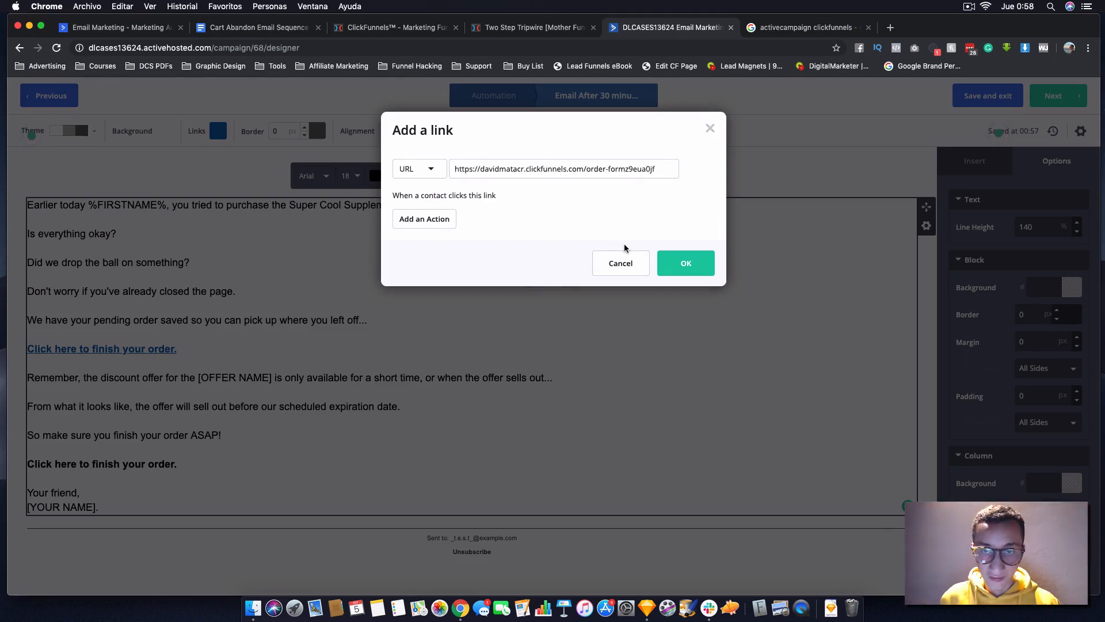
click(686, 263)
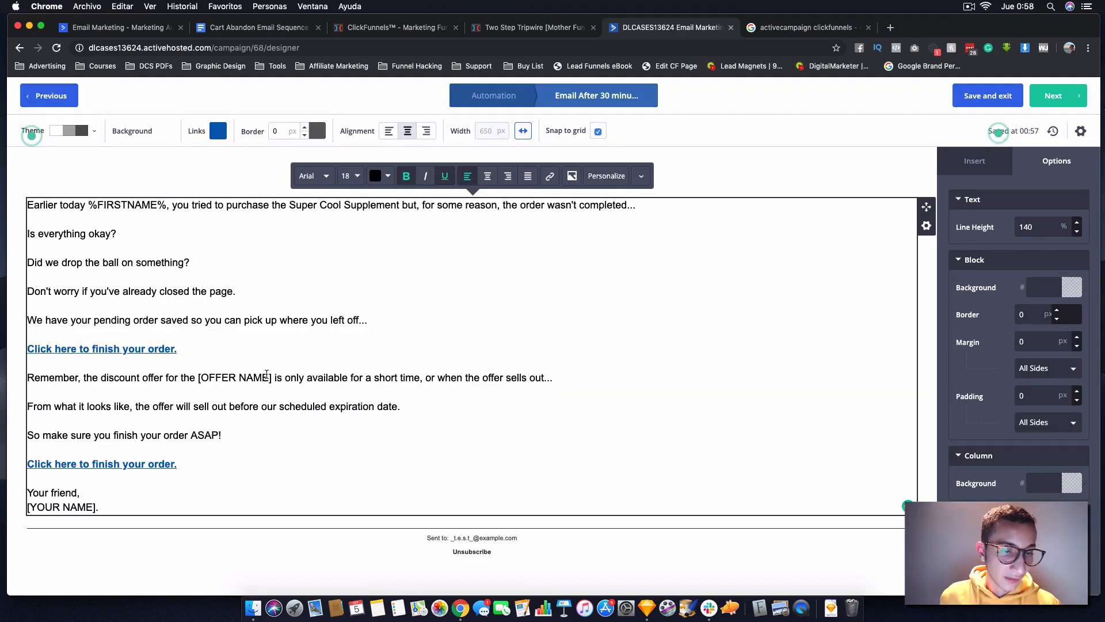
- Replace the remaining [OFFER NAME] placeholder with Super Cool Supplement and the [YOUR NAME] sign-off with the sender's full name
drag(401, 206, 282, 205)
key(super+c)
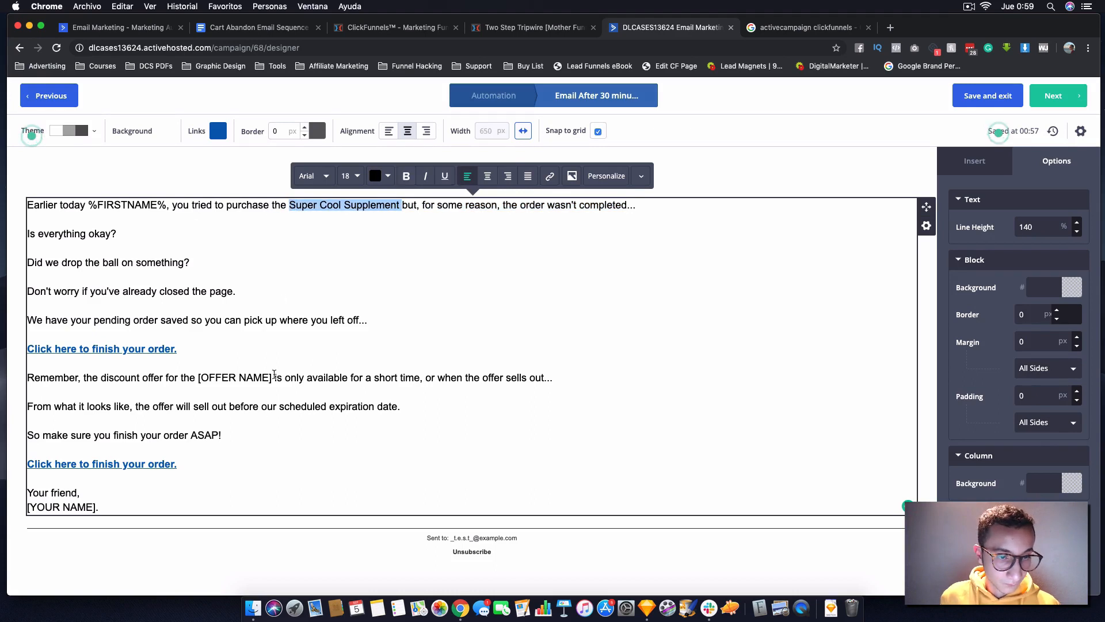
drag(274, 374, 175, 380)
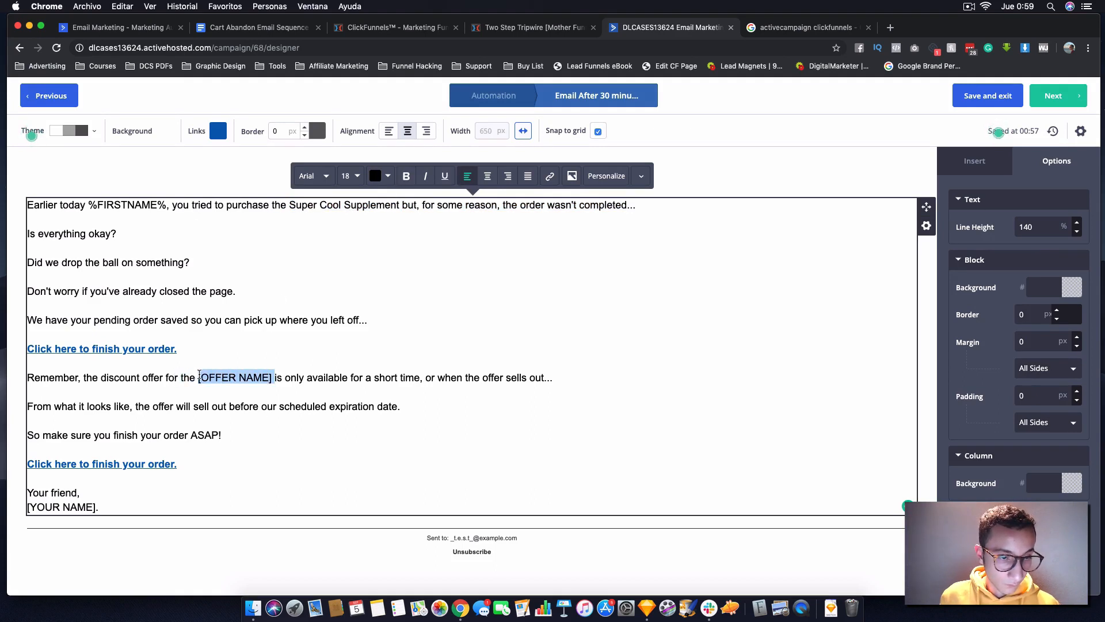
key(super+v)
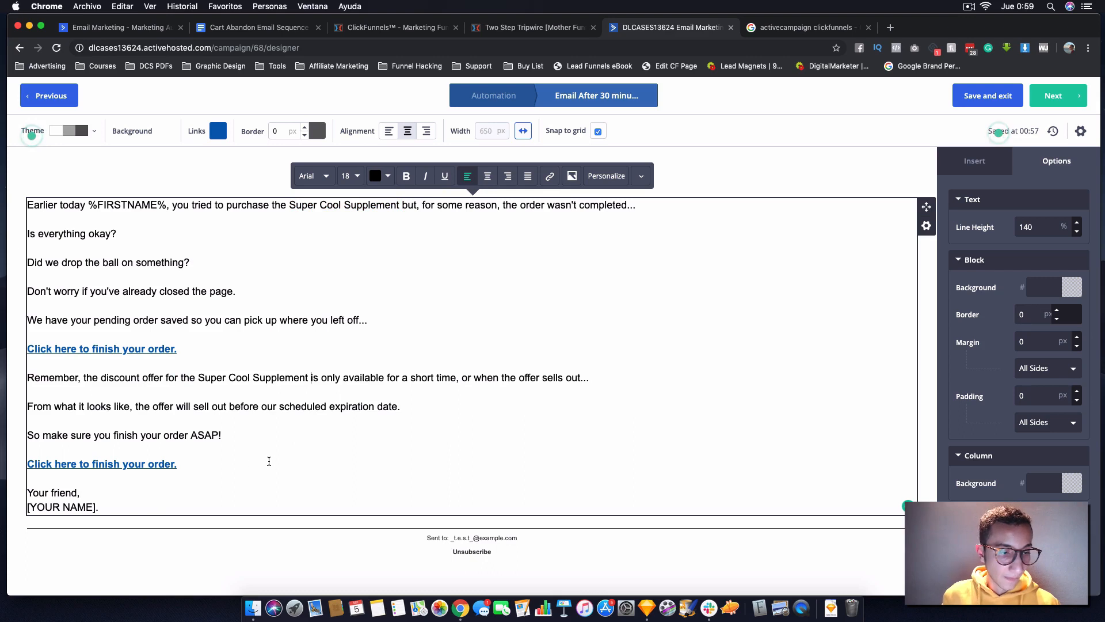
drag(95, 507, 18, 507)
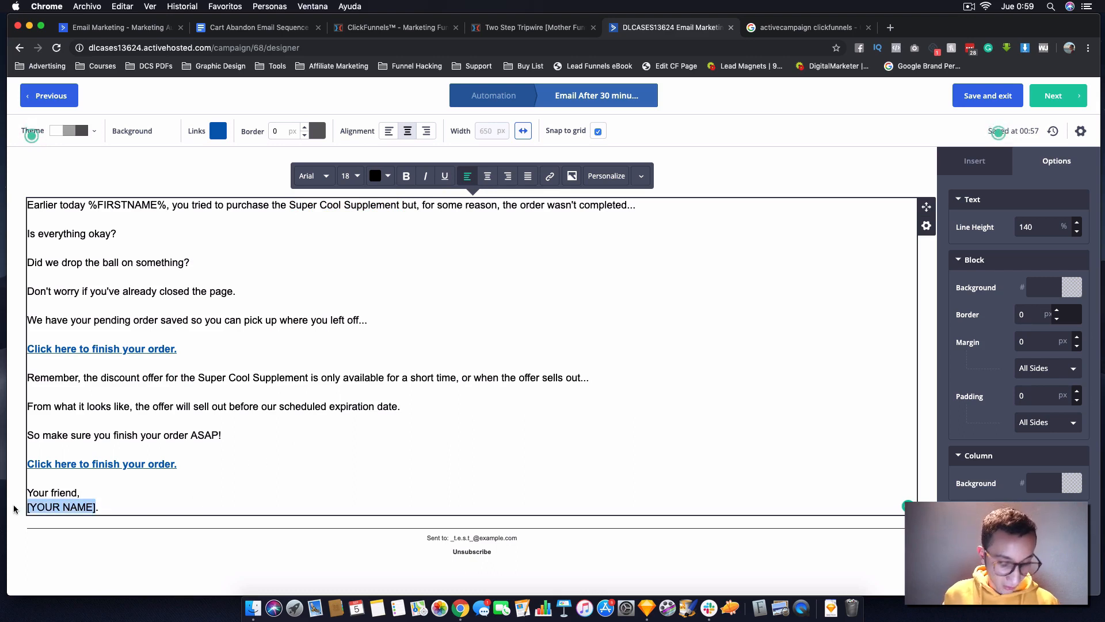
text(Daniel Barbosa.)
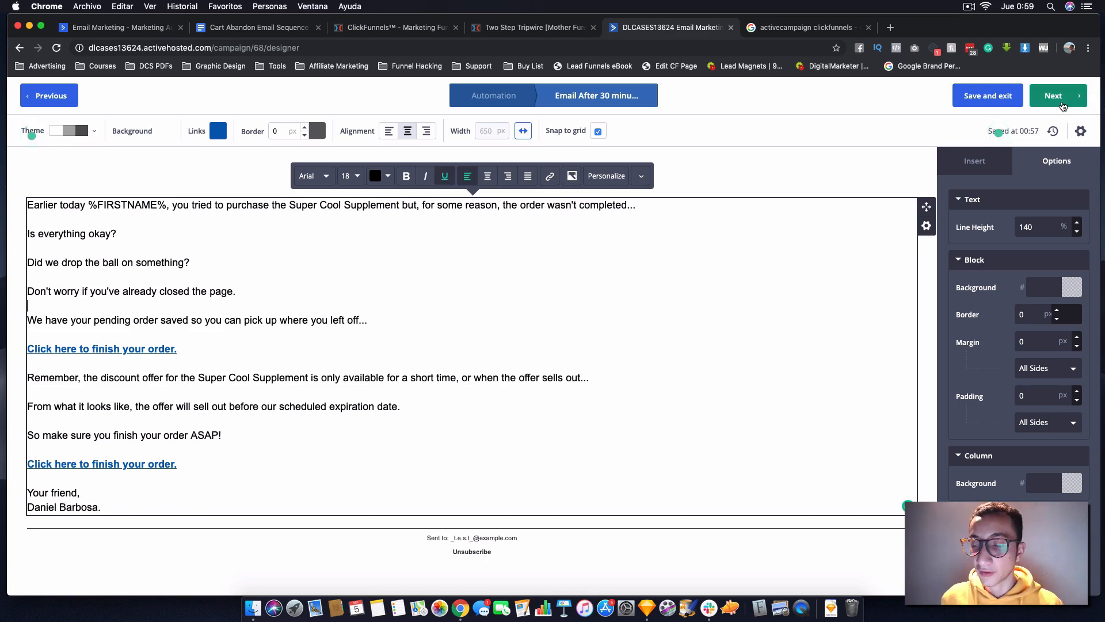
- Proceed to the campaign summary, review its settings and finish the email to return to the automation
click(1063, 106)
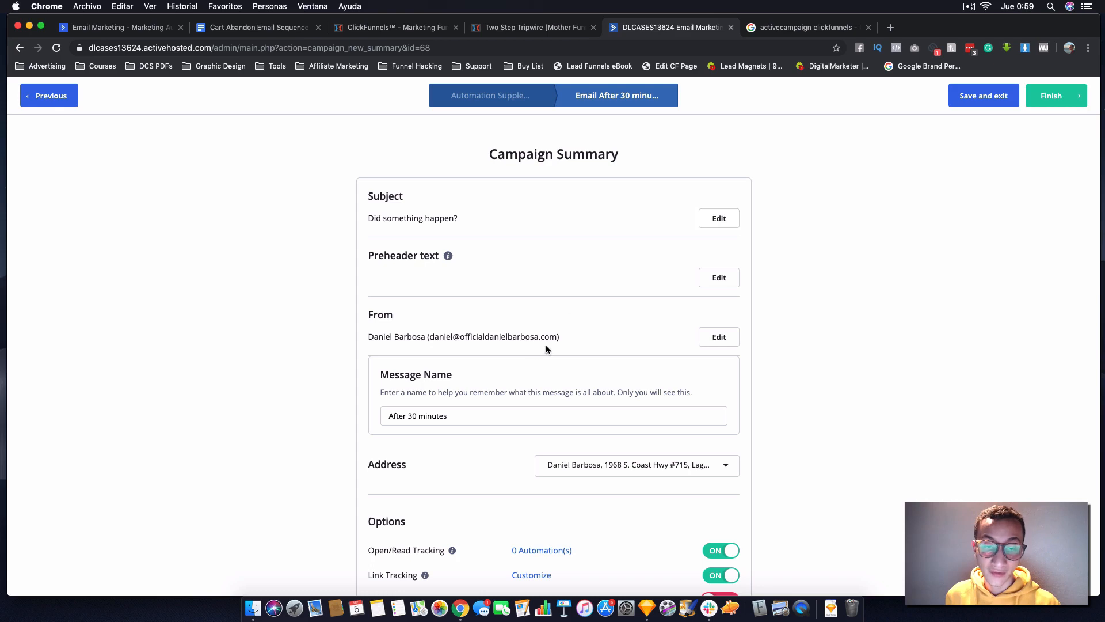
scroll(531, 346, down, 4)
scroll(513, 328, up, 1)
scroll(575, 357, down, 3)
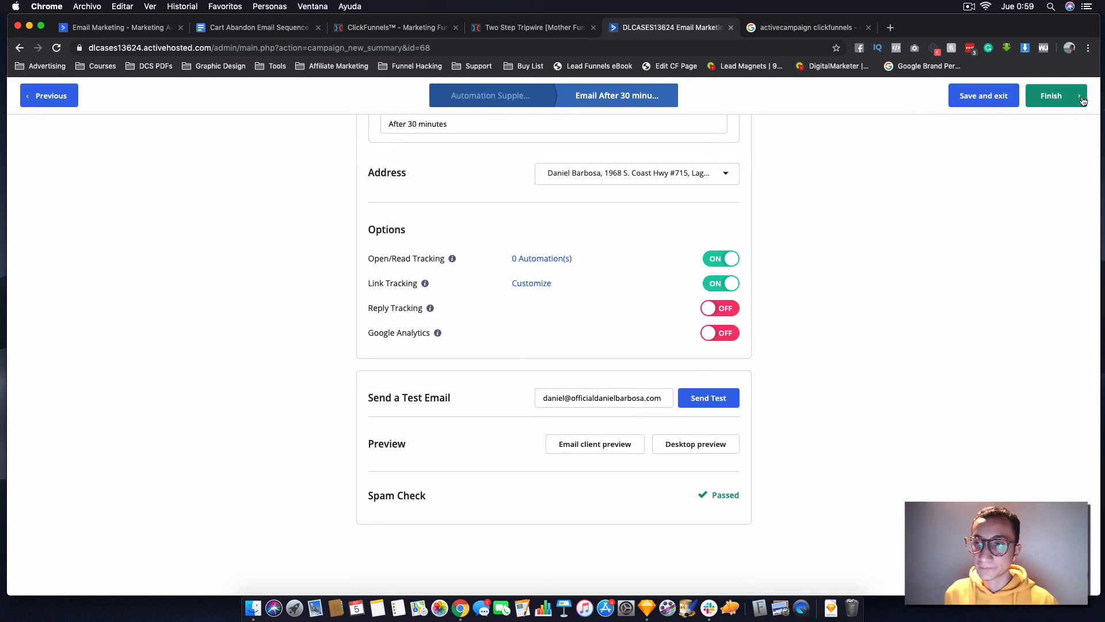
click(1051, 95)
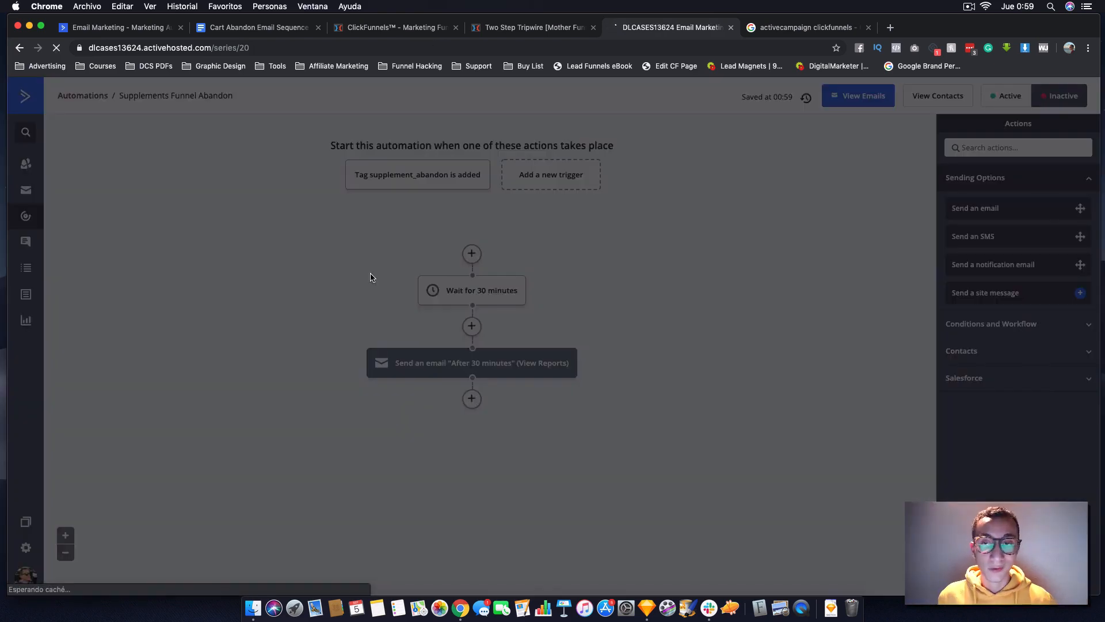
- Add a wait of 1 day after the "After 30 minutes" email in the automation
click(584, 407)
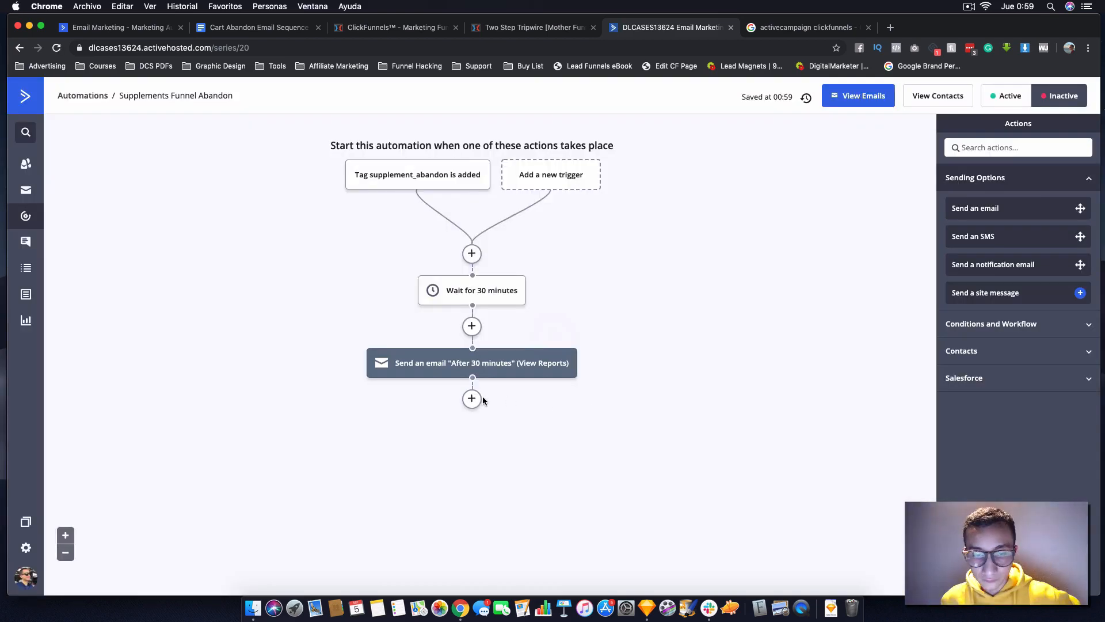
click(471, 399)
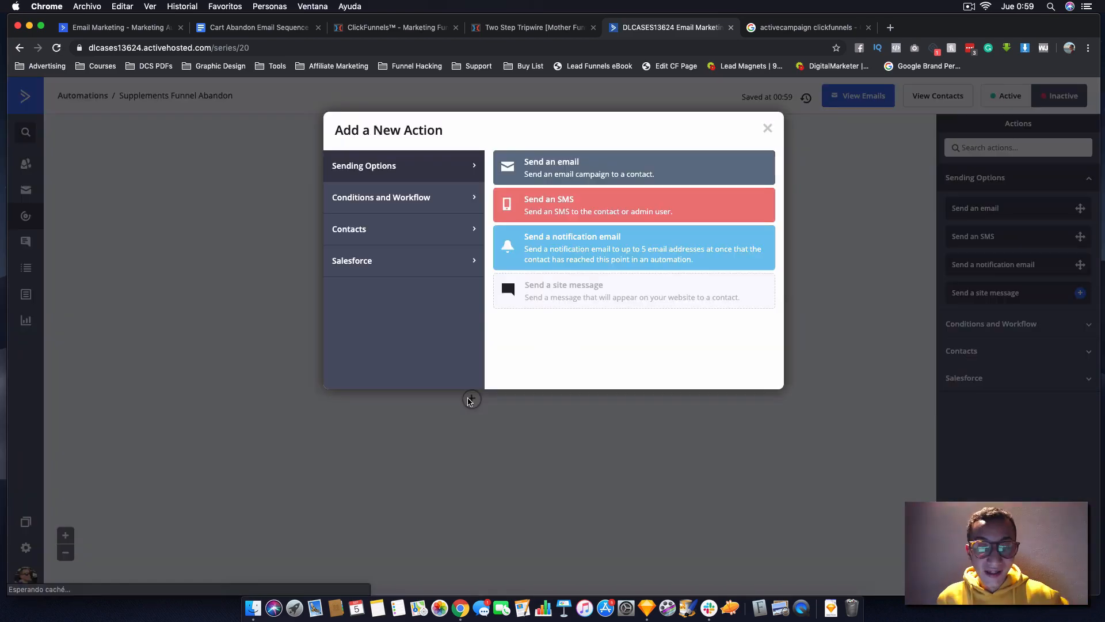
click(428, 196)
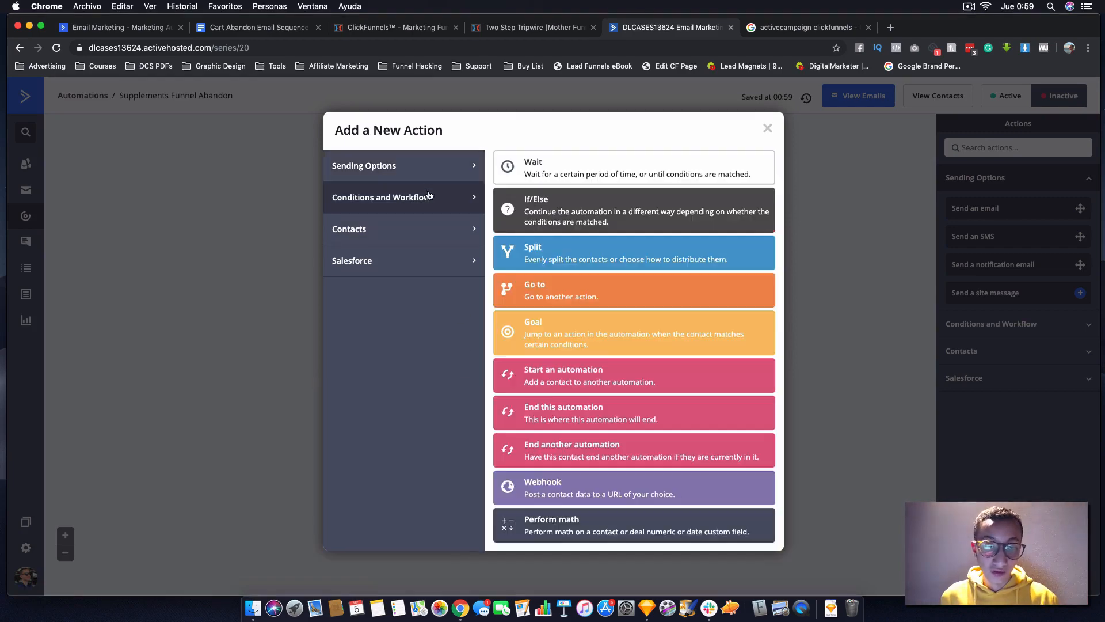
click(572, 172)
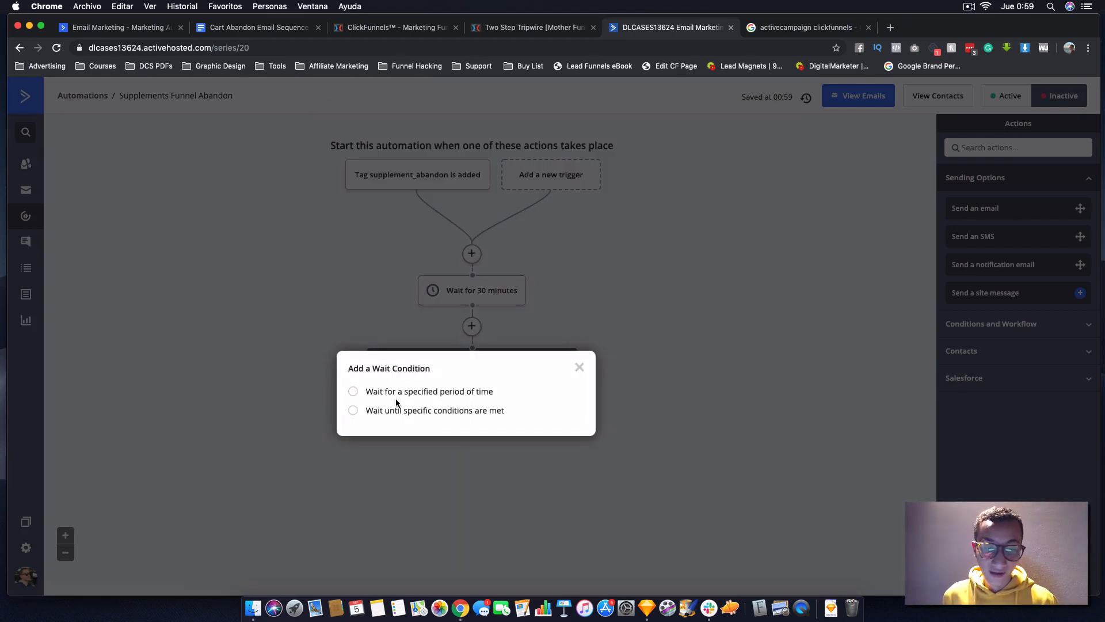
click(465, 393)
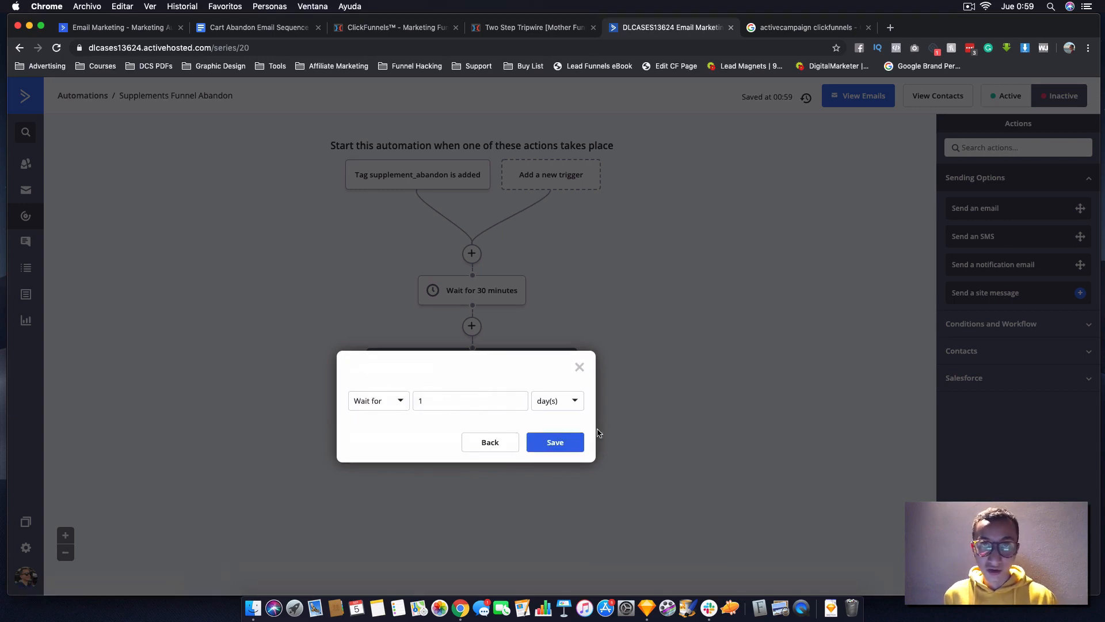
click(561, 441)
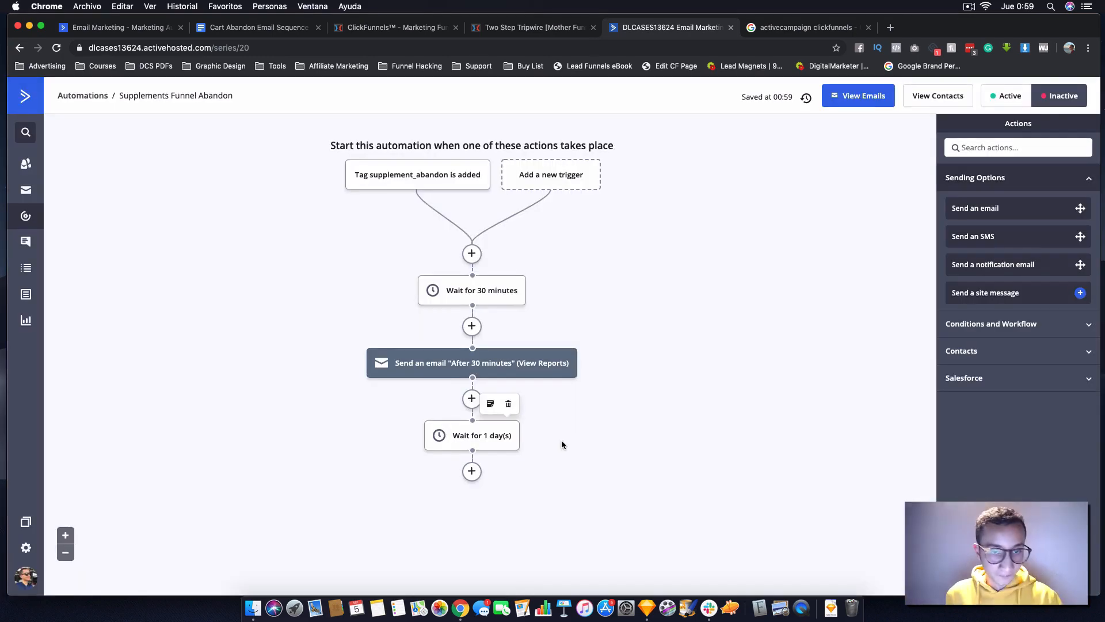
- Check the follow-up emails in the Google Docs sequence and add a send-email action after the one-day wait, using the "After 30 minutes" email
click(472, 471)
click(368, 164)
click(565, 172)
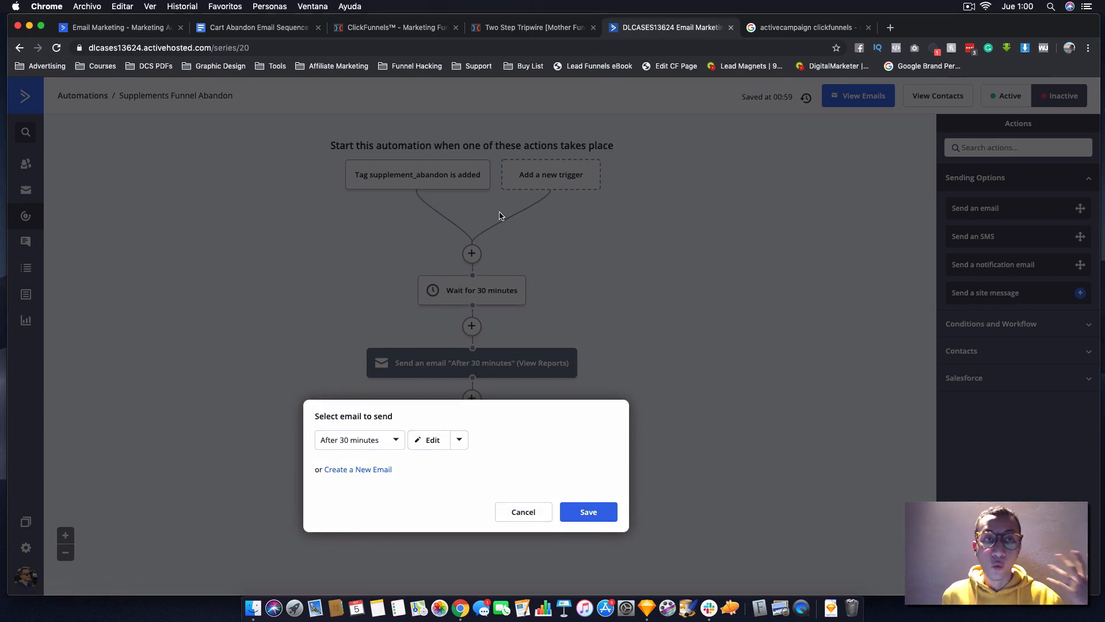
click(219, 23)
scroll(460, 294, down, 20)
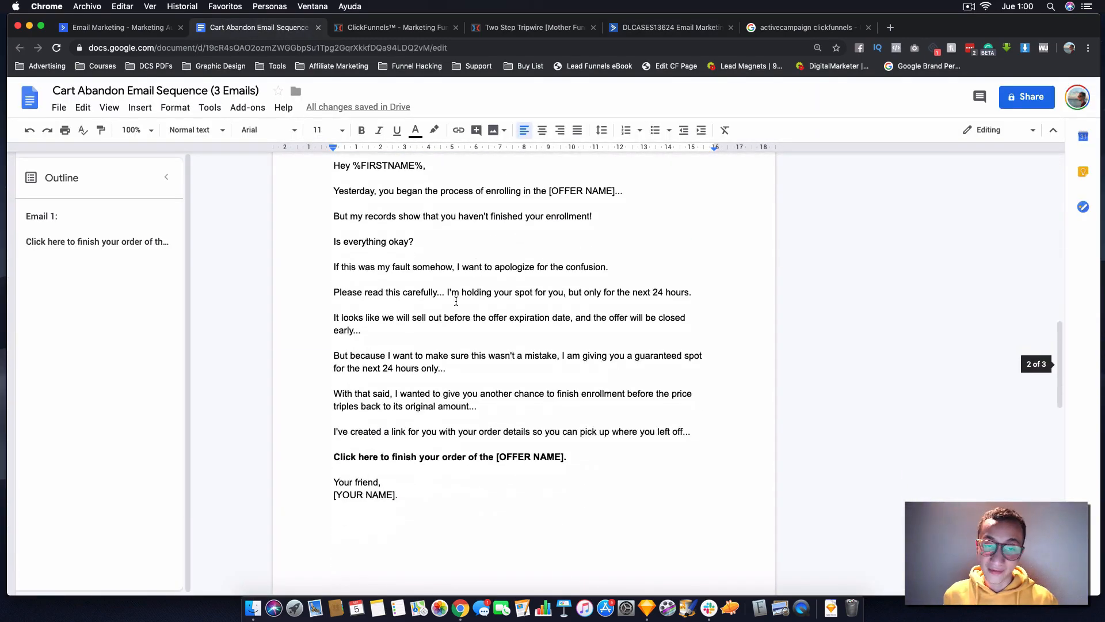
scroll(450, 301, down, 5)
click(668, 27)
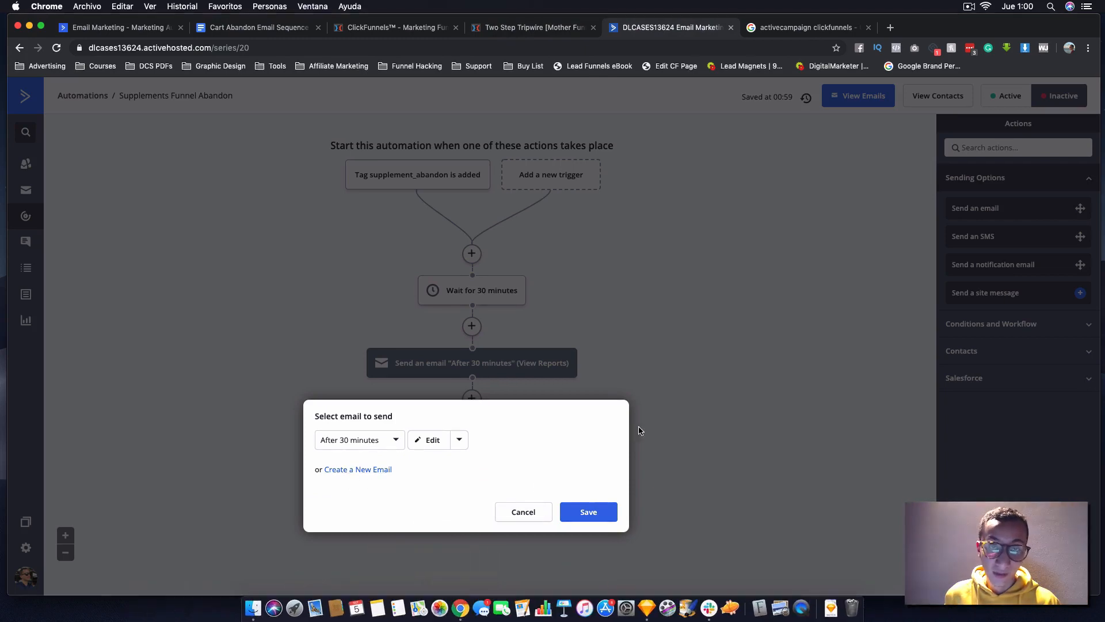
click(585, 511)
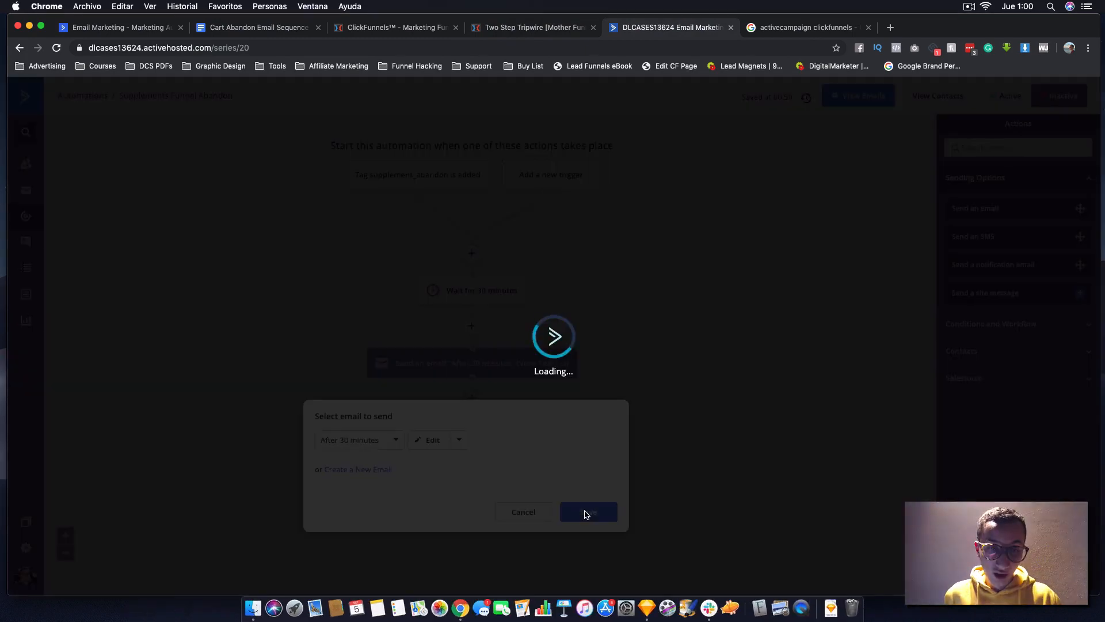
- Add another 1-day wait after the second email in the automation
scroll(584, 514, down, 3)
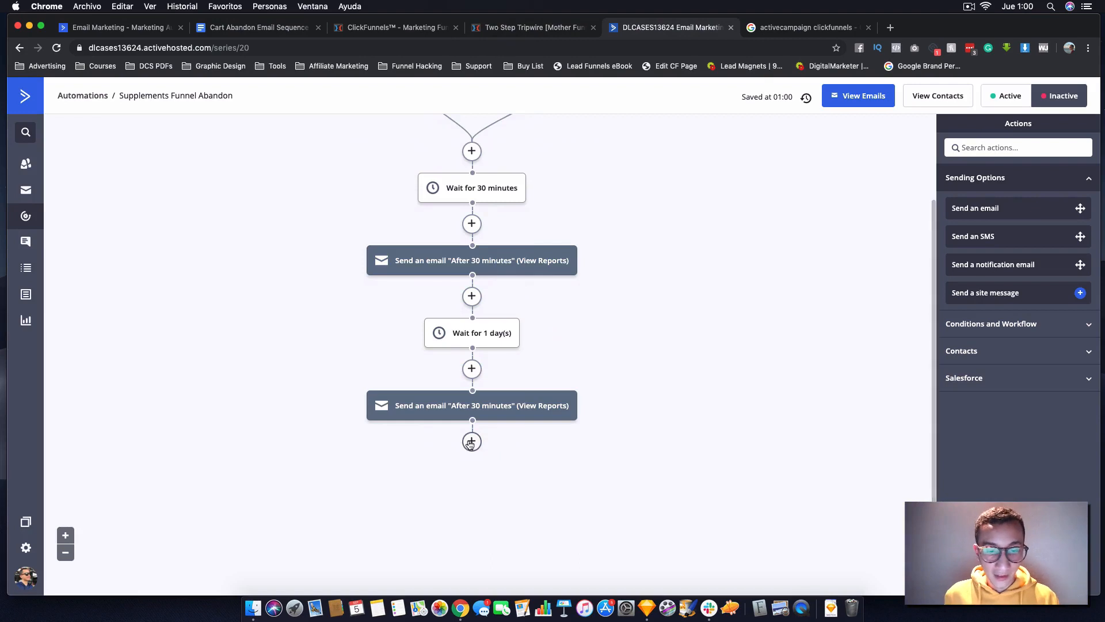
click(471, 442)
click(471, 201)
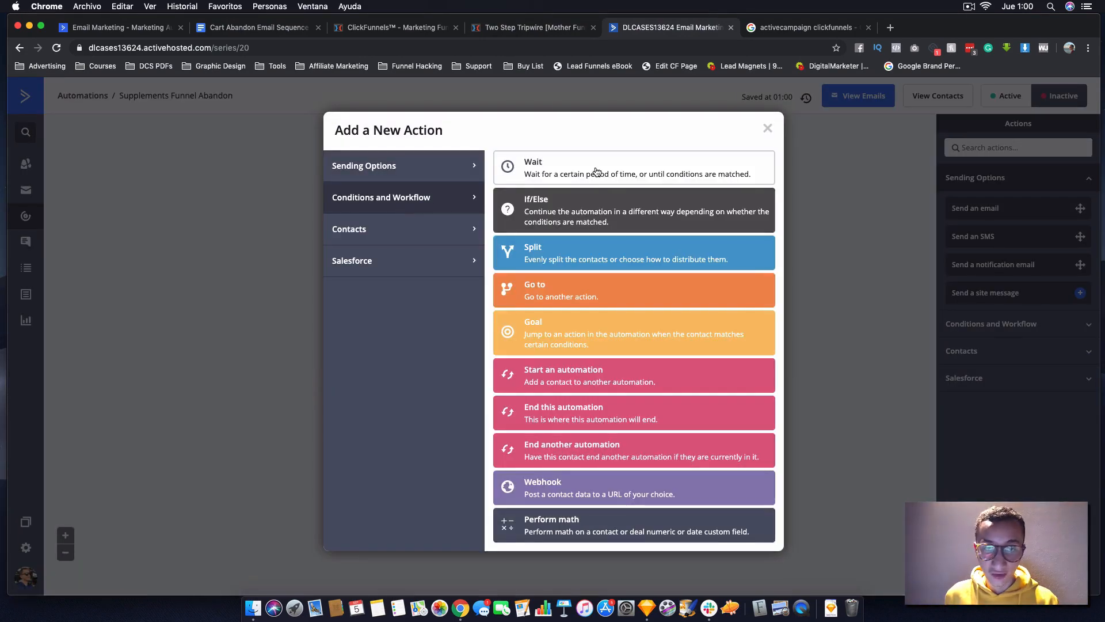
click(612, 154)
click(470, 439)
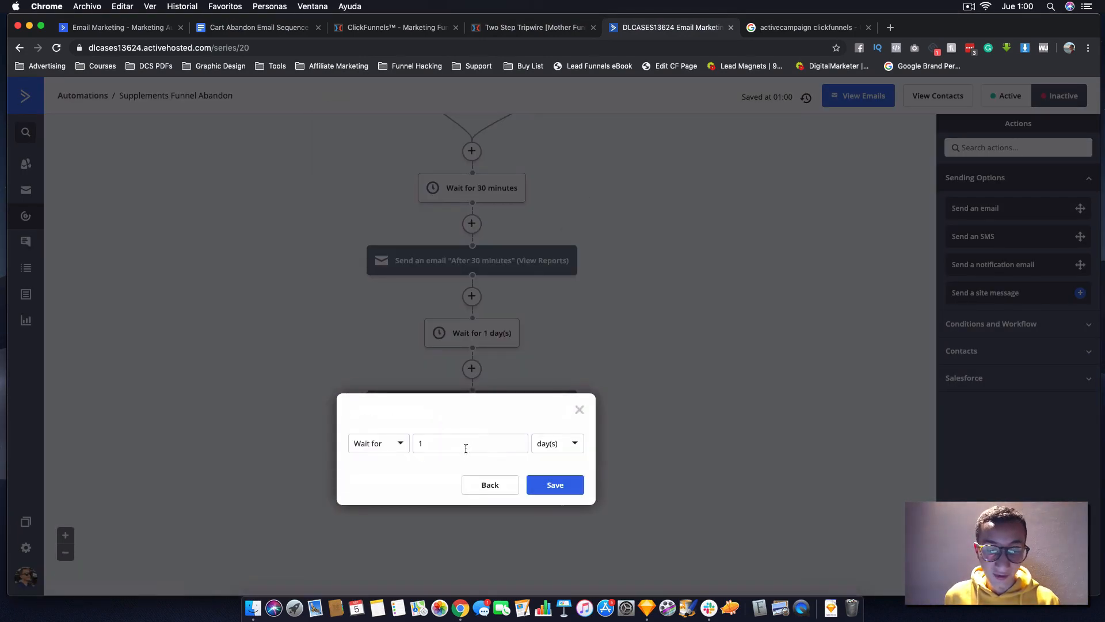
click(554, 485)
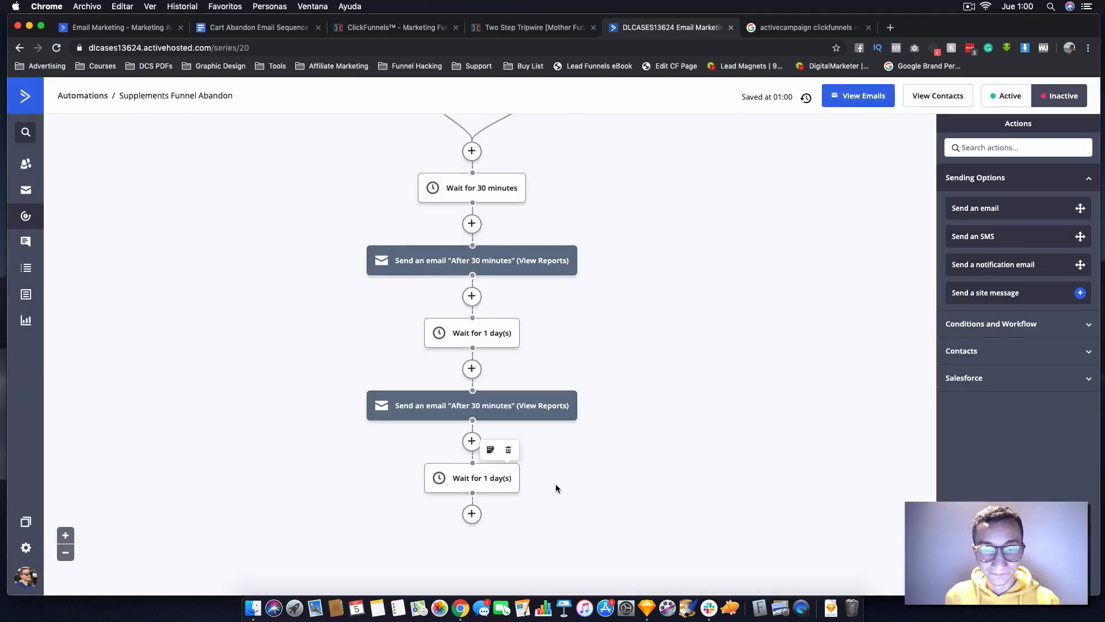
- Add a send-email action after the second one-day wait, using the "After 30 minutes" email
click(472, 441)
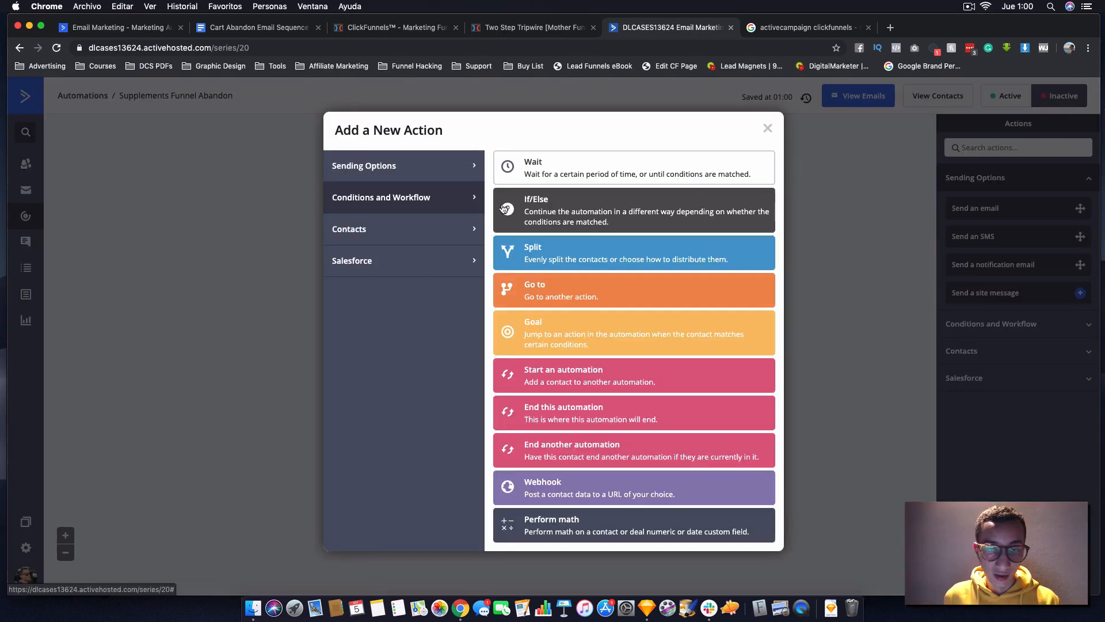
click(403, 166)
click(551, 168)
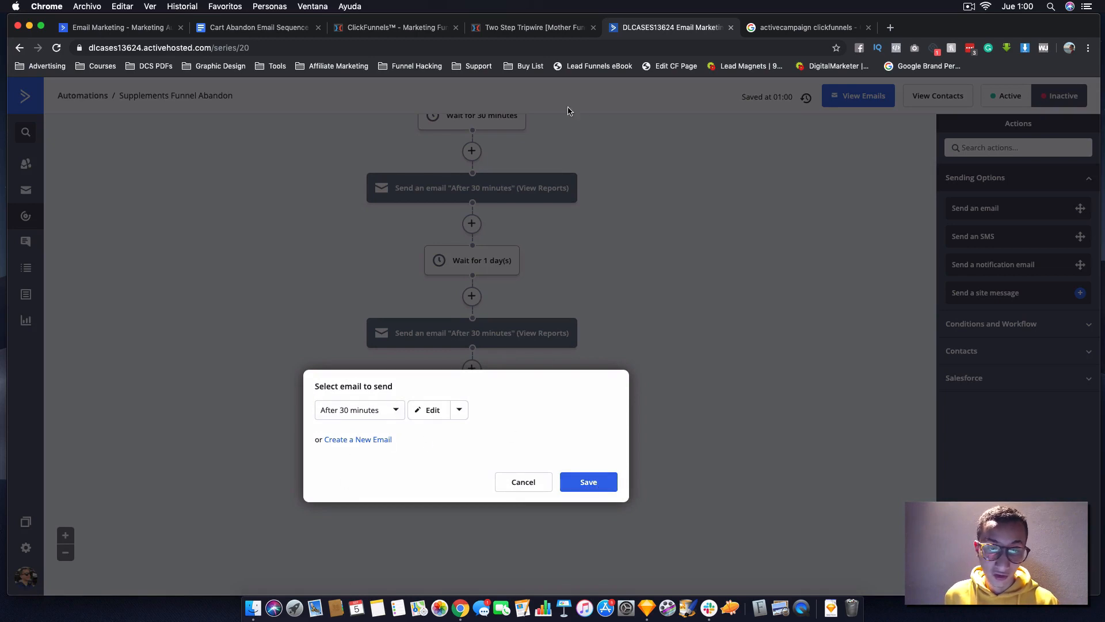
click(589, 482)
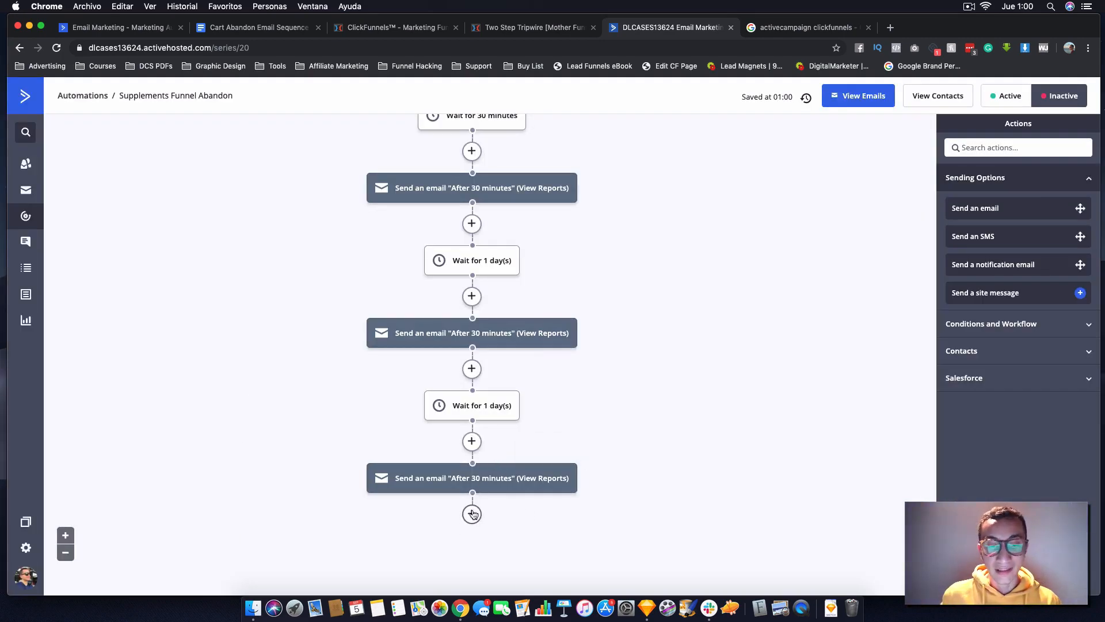
scroll(473, 513, up, 2)
scroll(478, 507, up, 3)
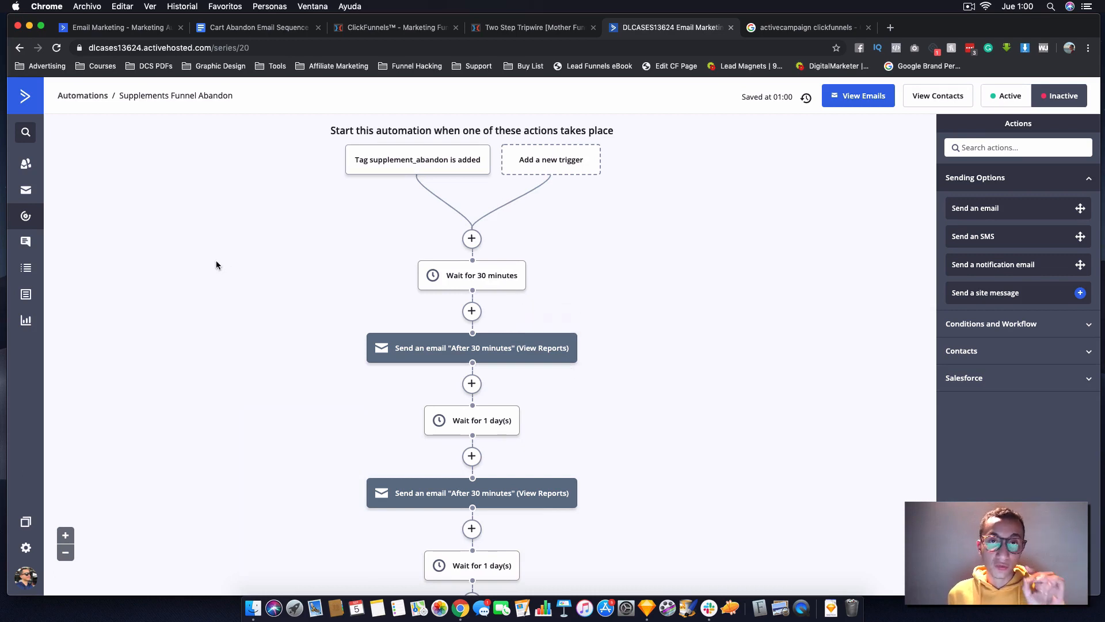
- Return to the automations list and create a new automation from scratch
click(31, 218)
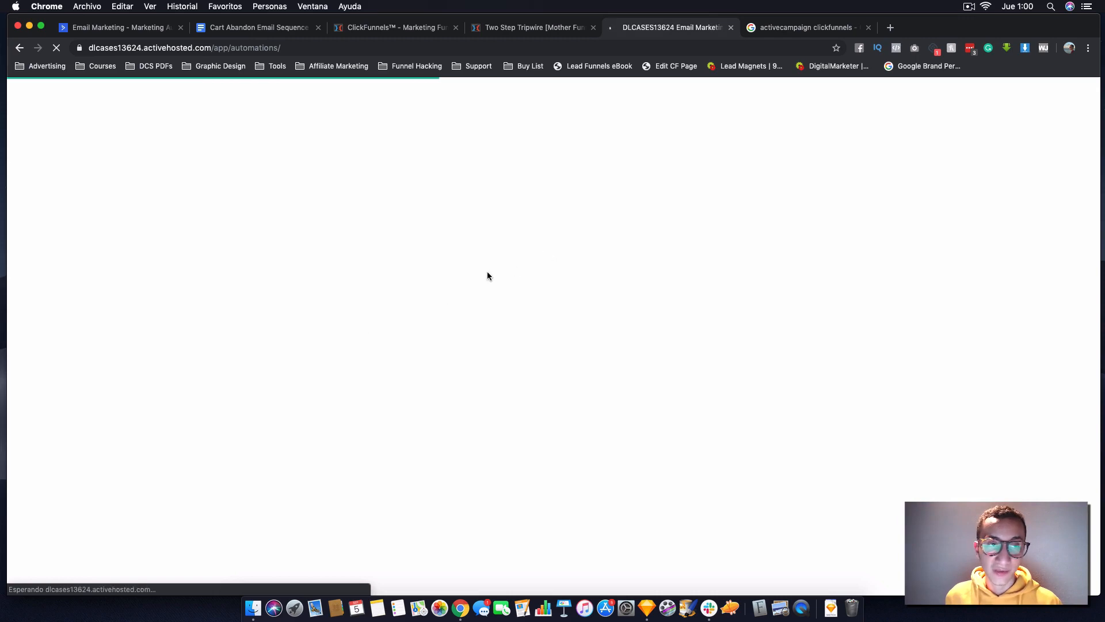
click(1029, 103)
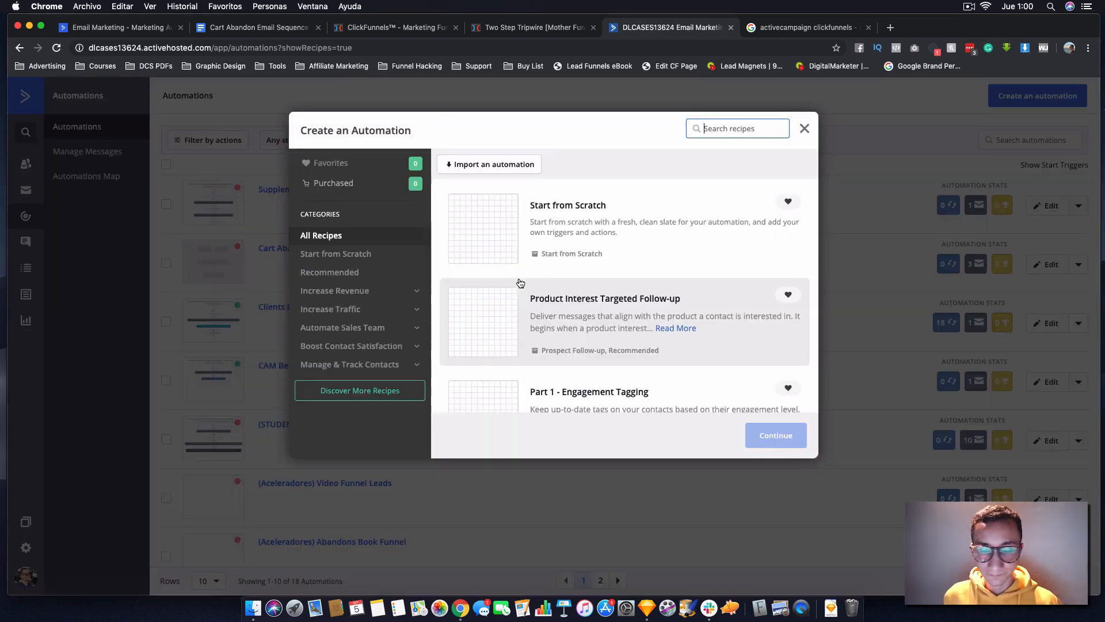
click(538, 224)
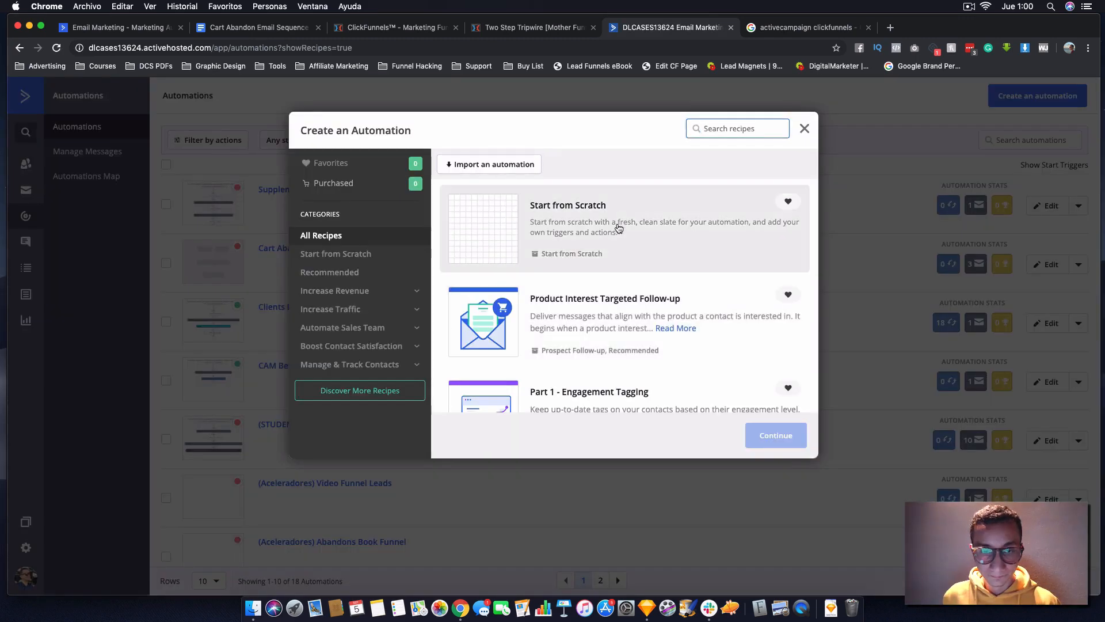
click(785, 432)
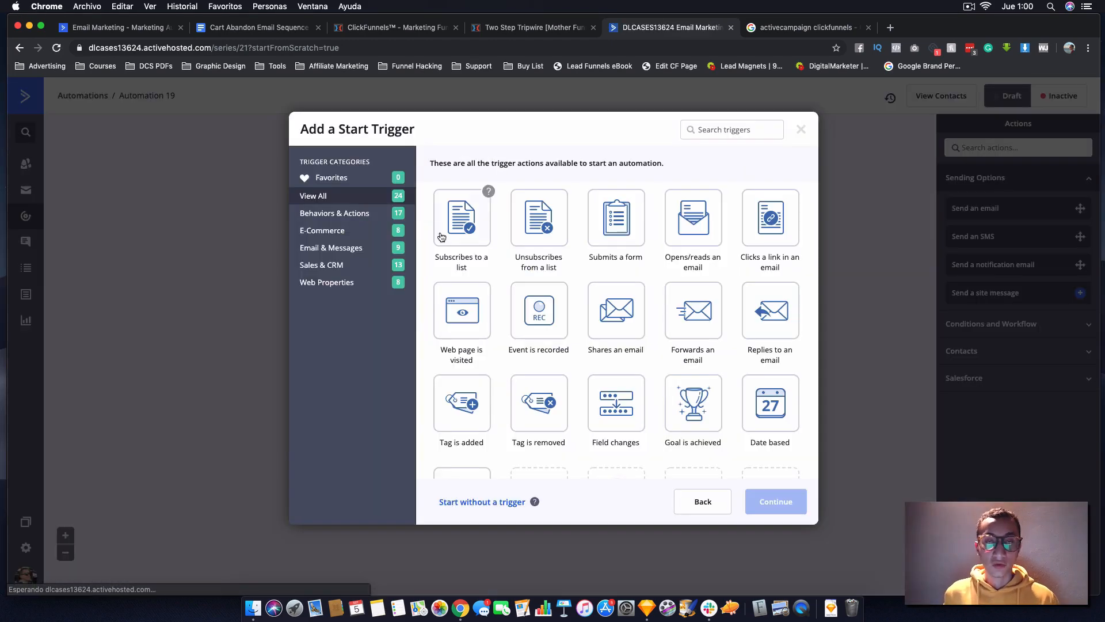
- Add a "Tag is added" start trigger for the supplement_buyer tag, set to run once
click(475, 424)
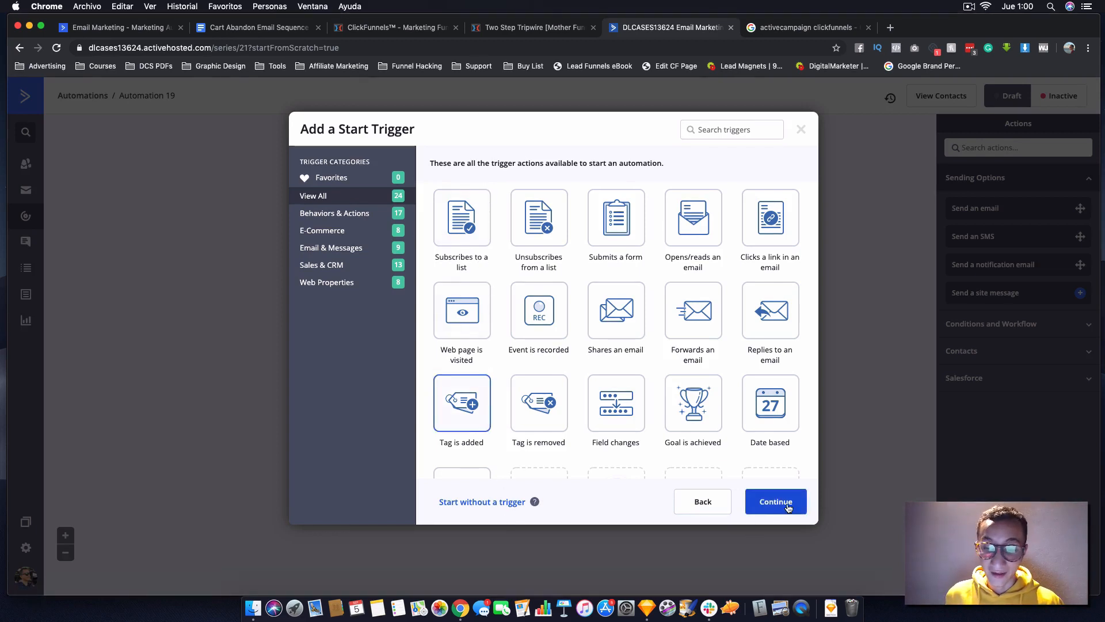
click(776, 501)
click(405, 175)
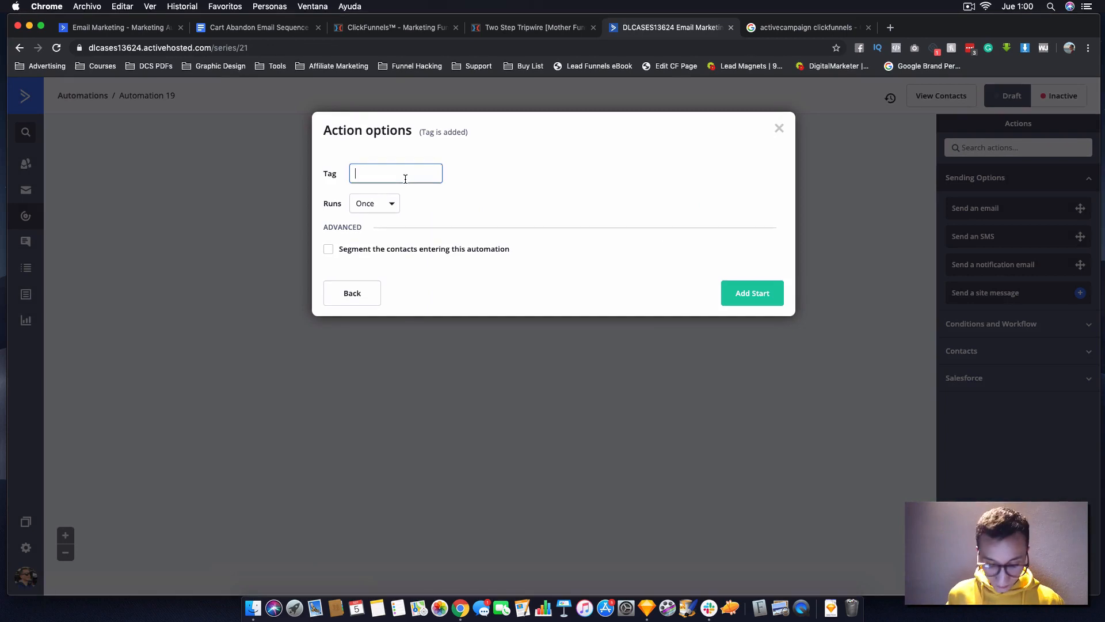
text(suppl)
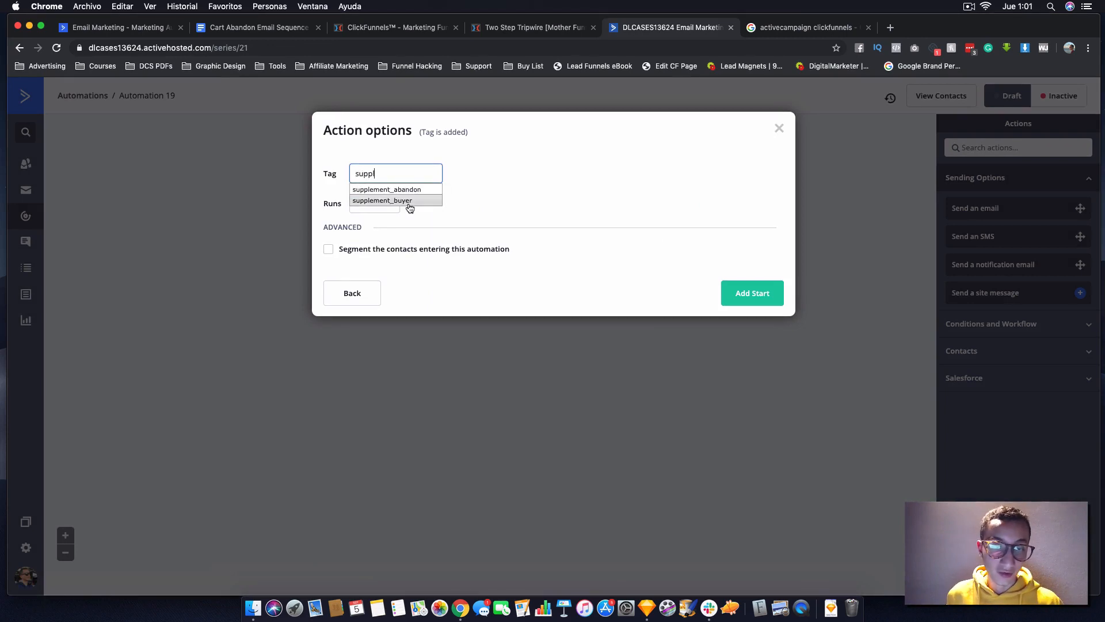
click(408, 202)
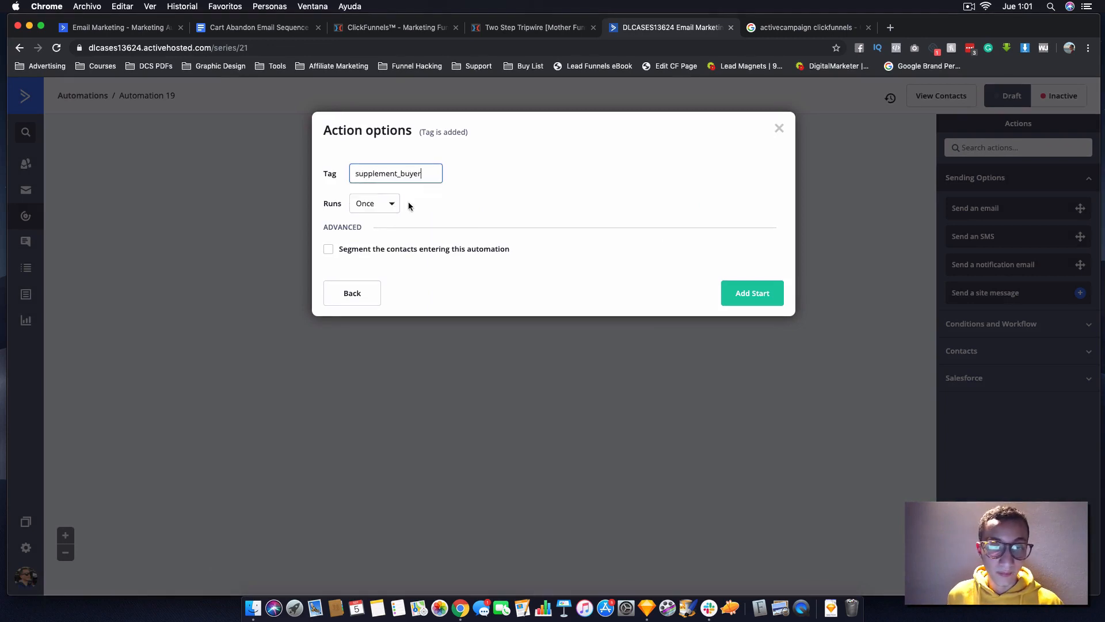
click(749, 296)
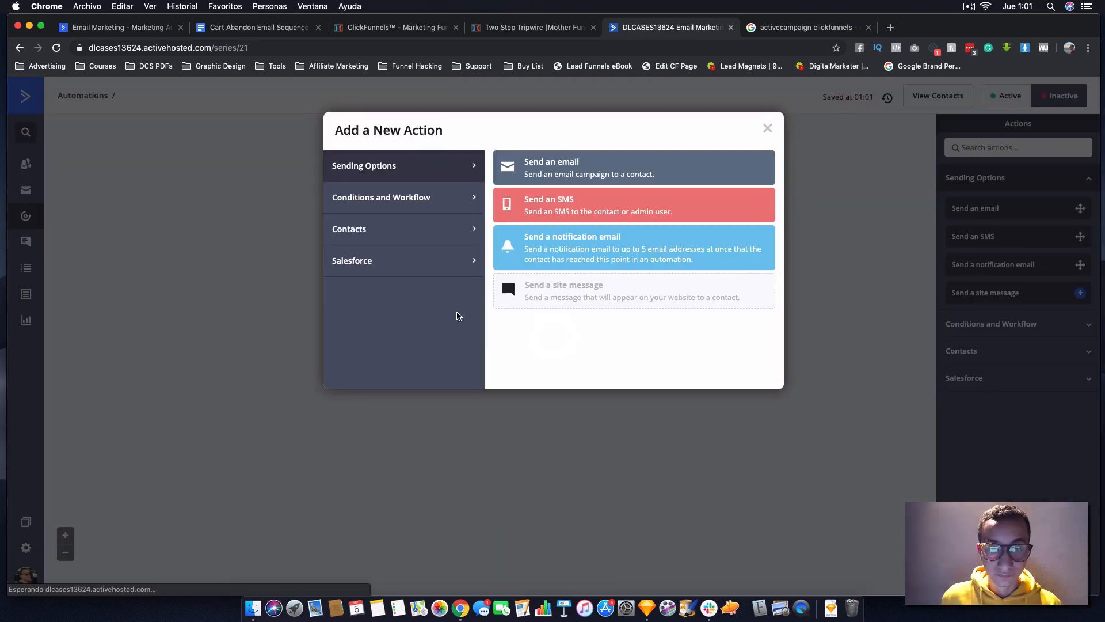
- Add an "End another automation" action that makes buyers exit the "Supplements Funnel Abandon" automation
click(455, 198)
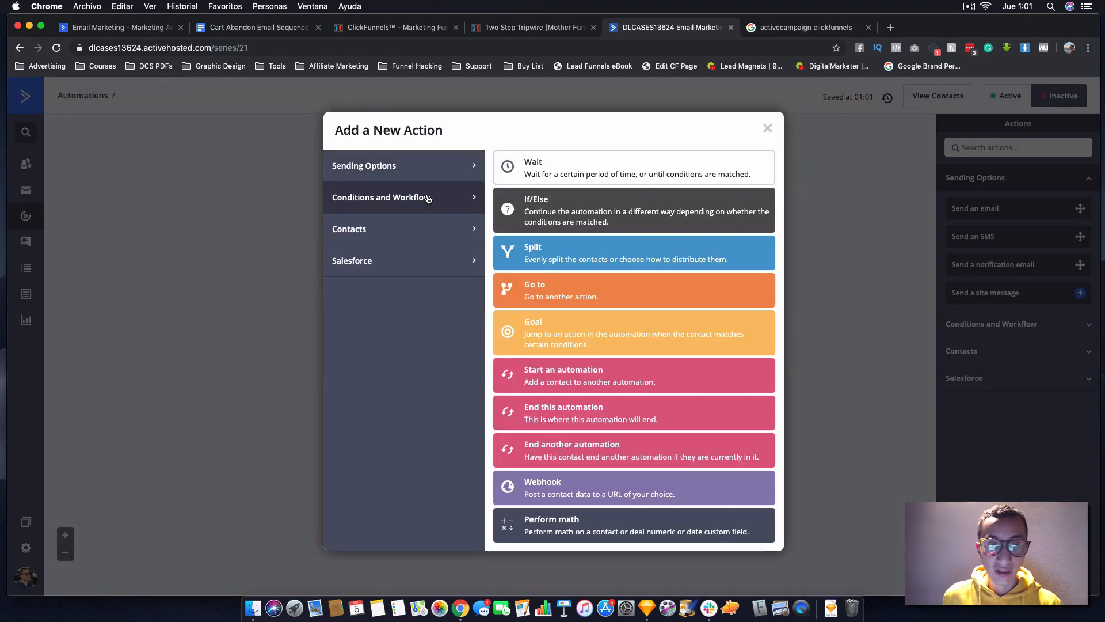
click(468, 165)
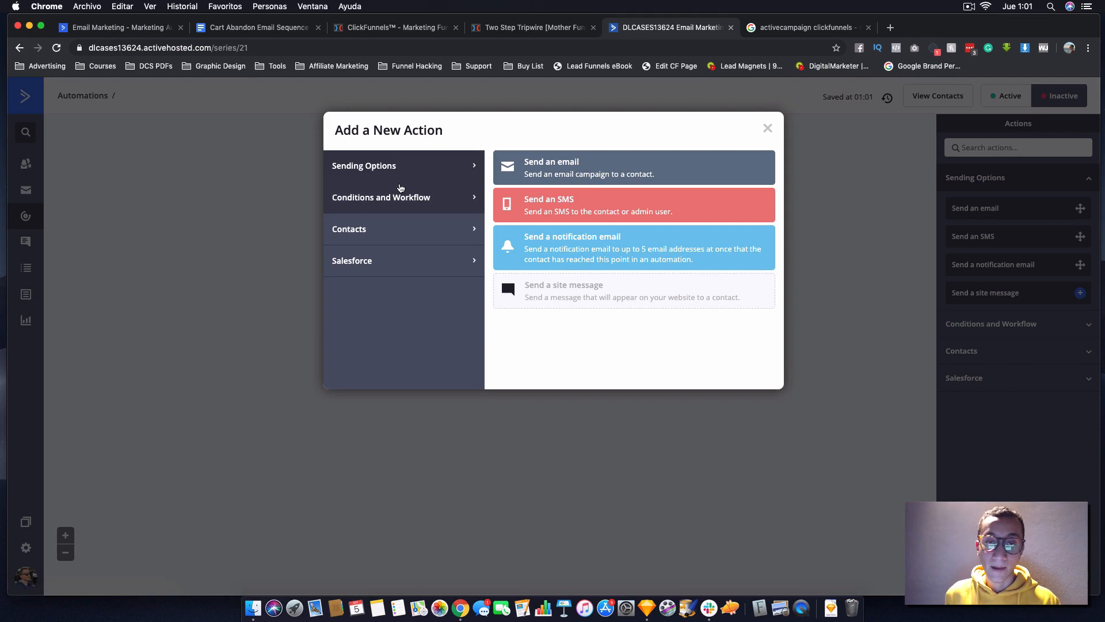
click(427, 208)
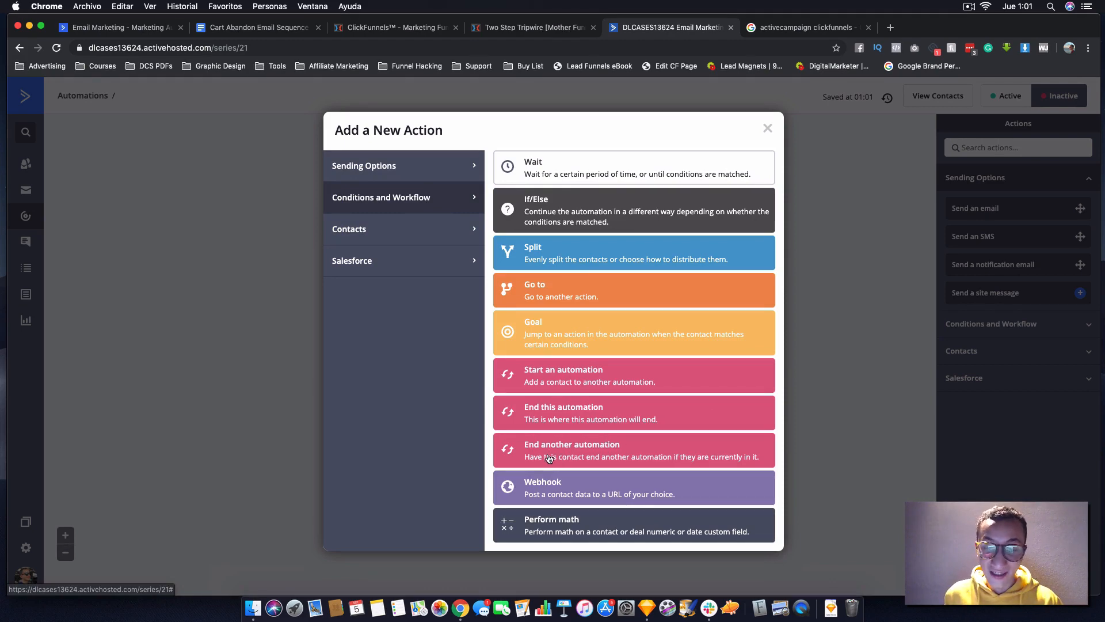
click(568, 455)
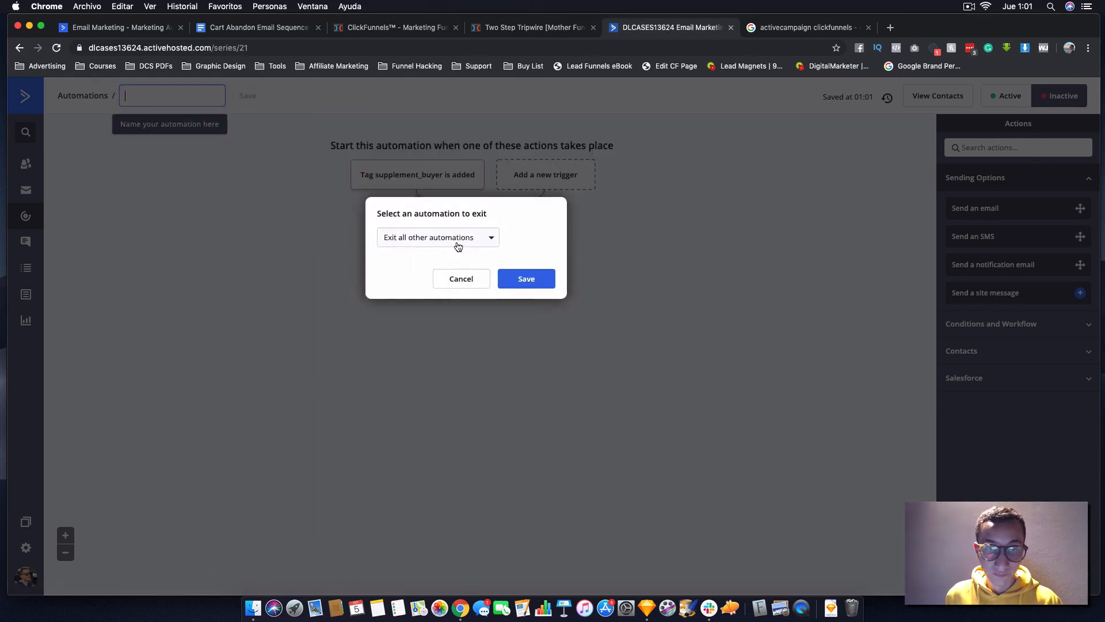
click(458, 247)
scroll(453, 345, down, 2)
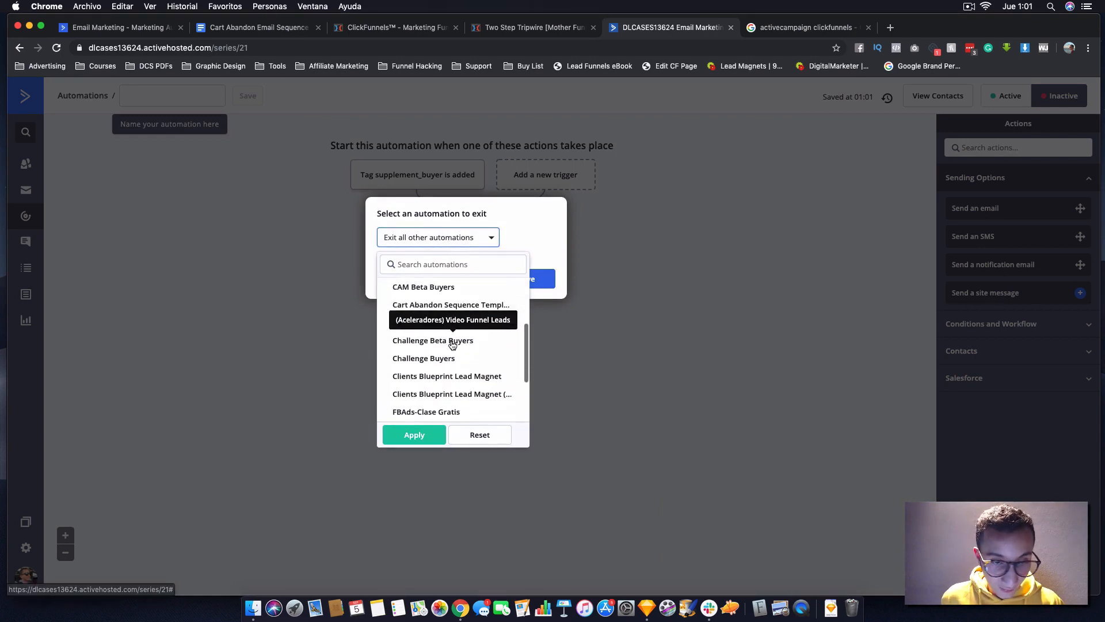
scroll(453, 344, down, 3)
click(465, 415)
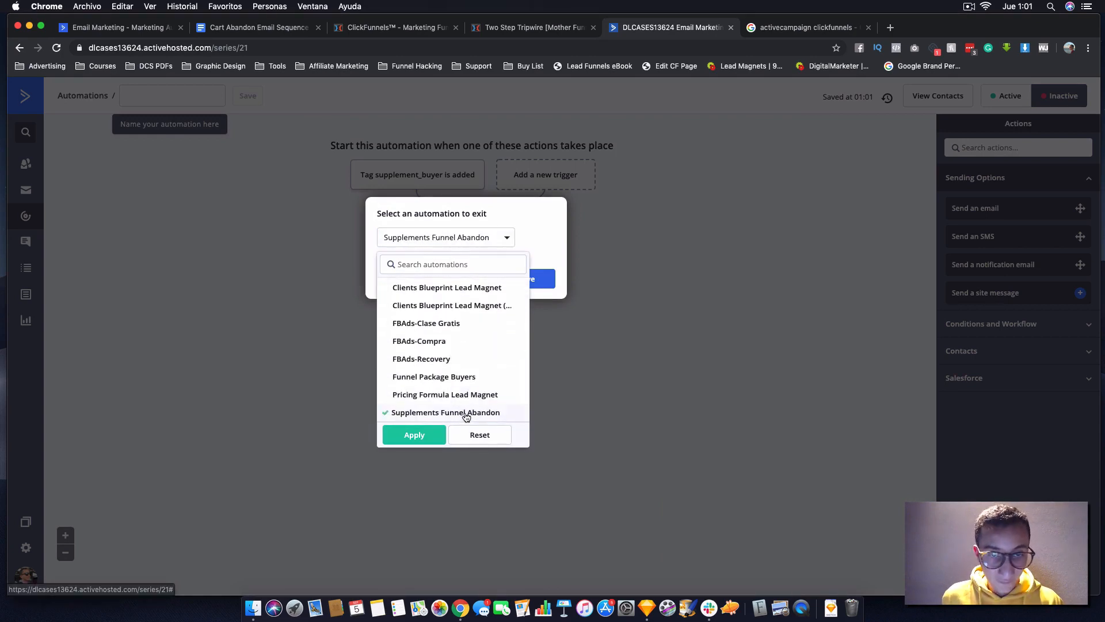
click(422, 437)
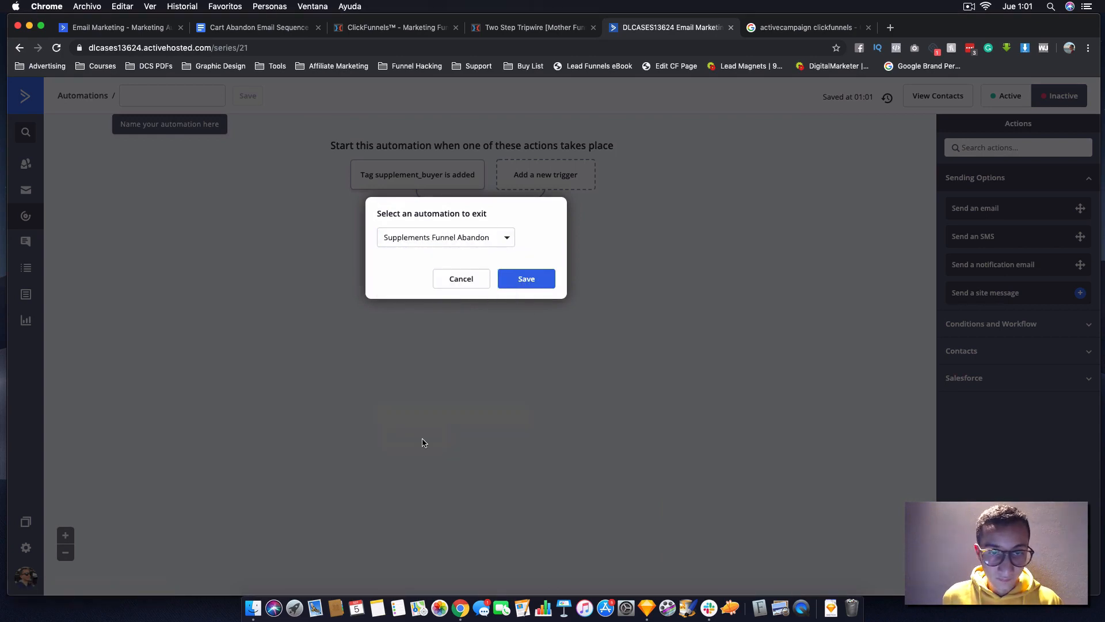
click(534, 281)
- Add an action after the automation exit that removes the supplement_abandon tag from the contact
click(471, 325)
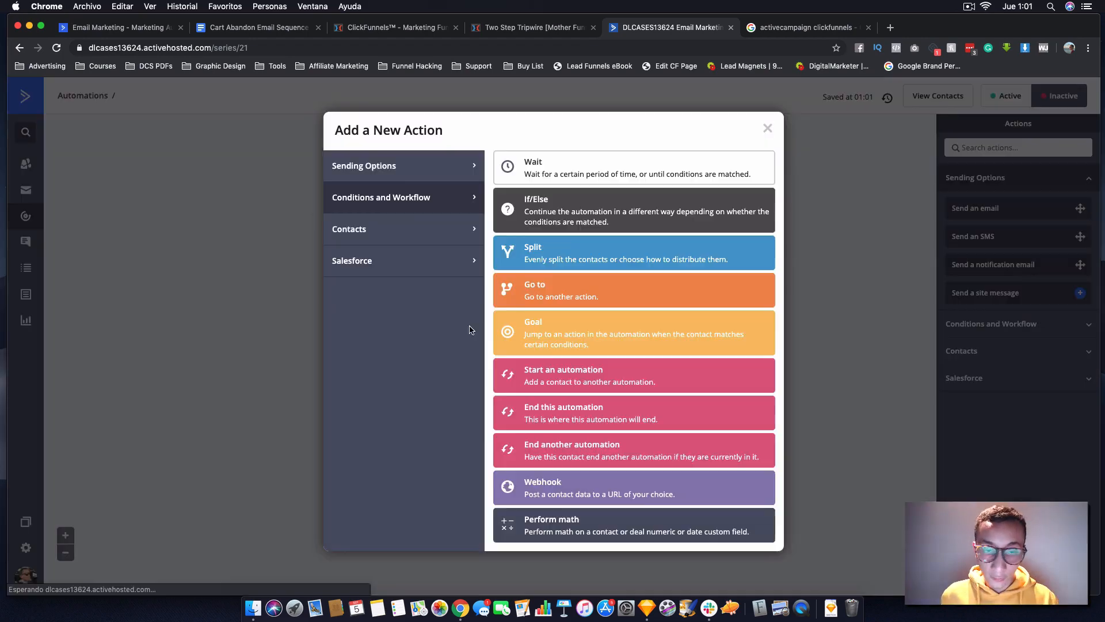
click(400, 237)
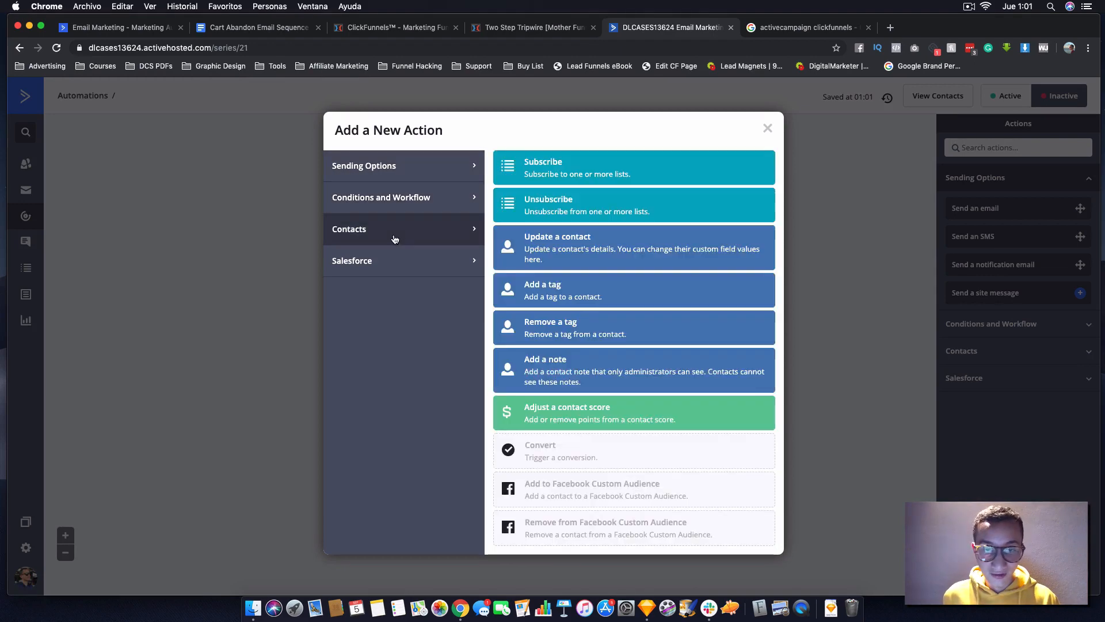
click(560, 343)
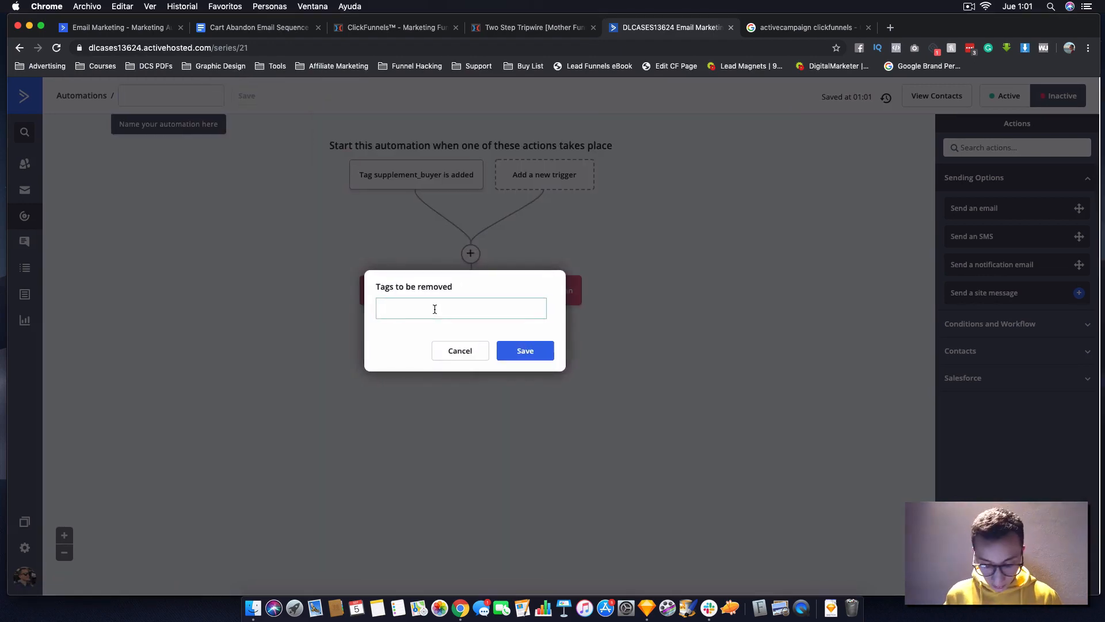
text(supp)
click(452, 326)
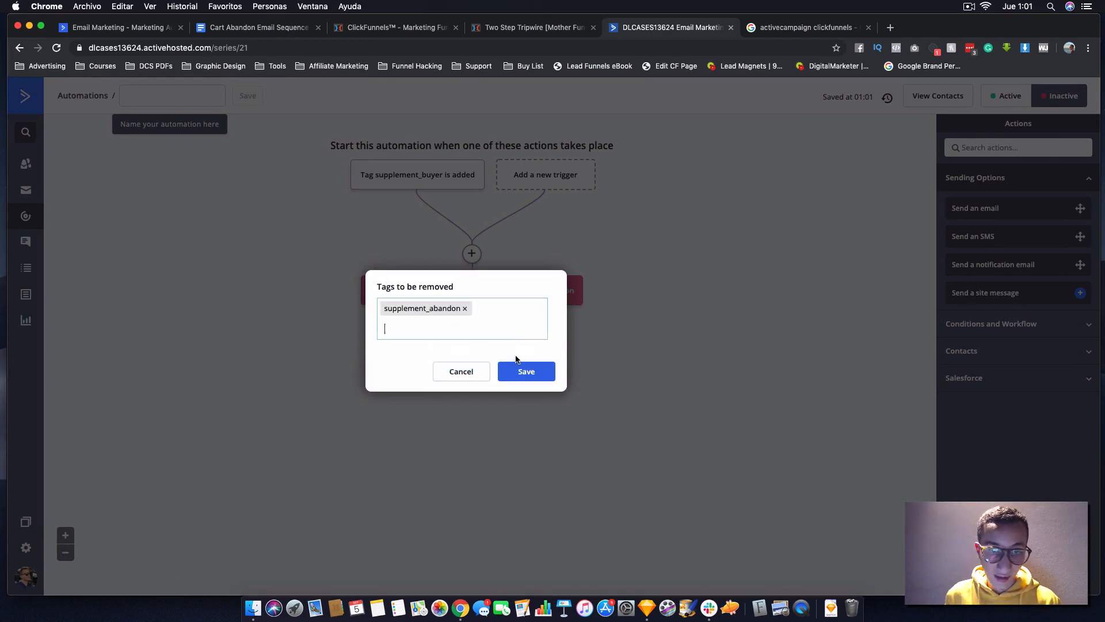
click(521, 371)
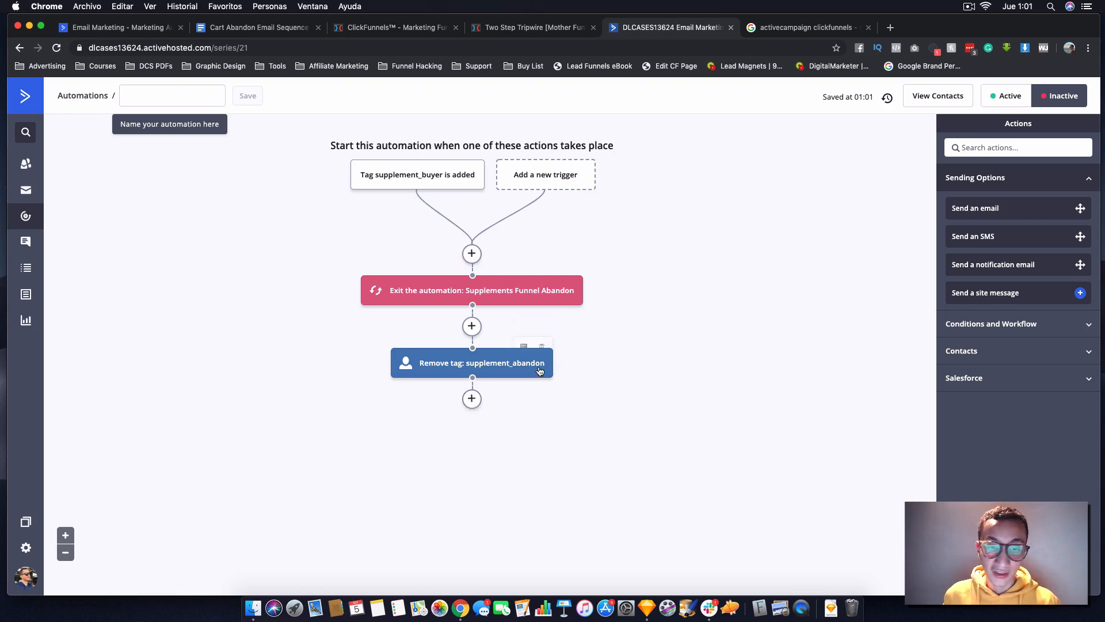
click(471, 399)
click(410, 168)
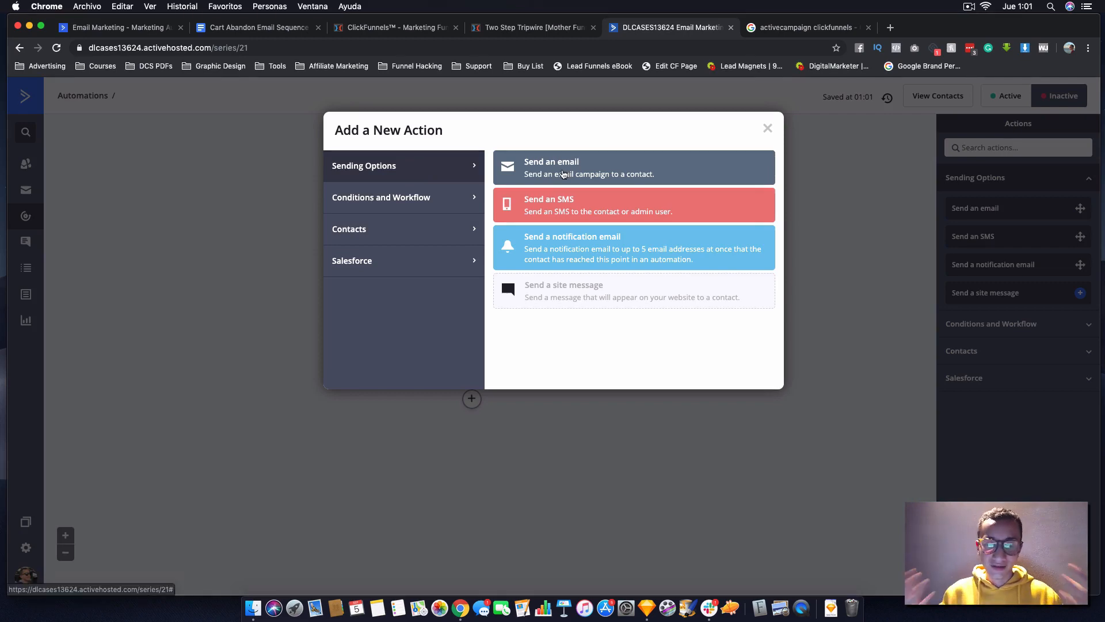
click(225, 168)
click(646, 214)
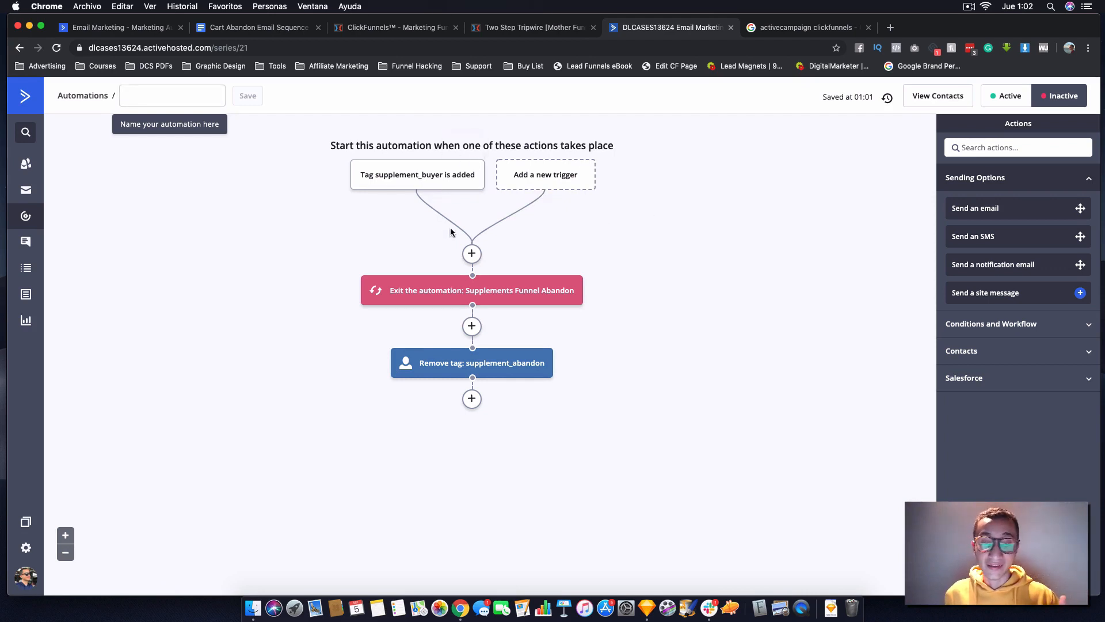
mouse_move(569, 282)
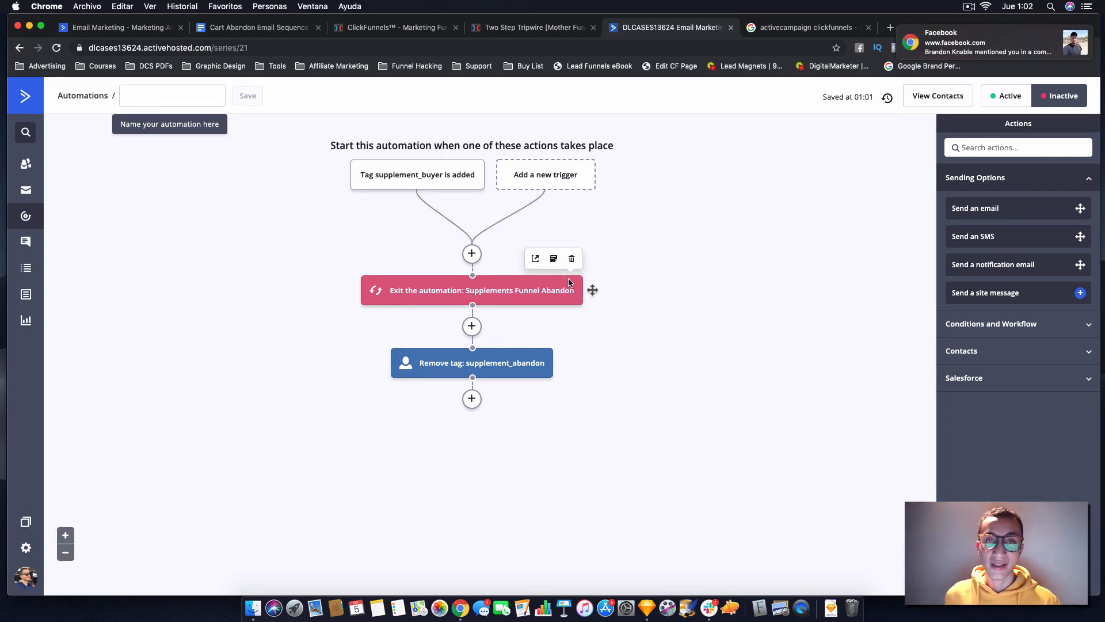
- Switch to the "Cart Abandon Email Sequence (3 Emails)" Google Doc and turn on link sharing so anyone with the link can view
click(256, 36)
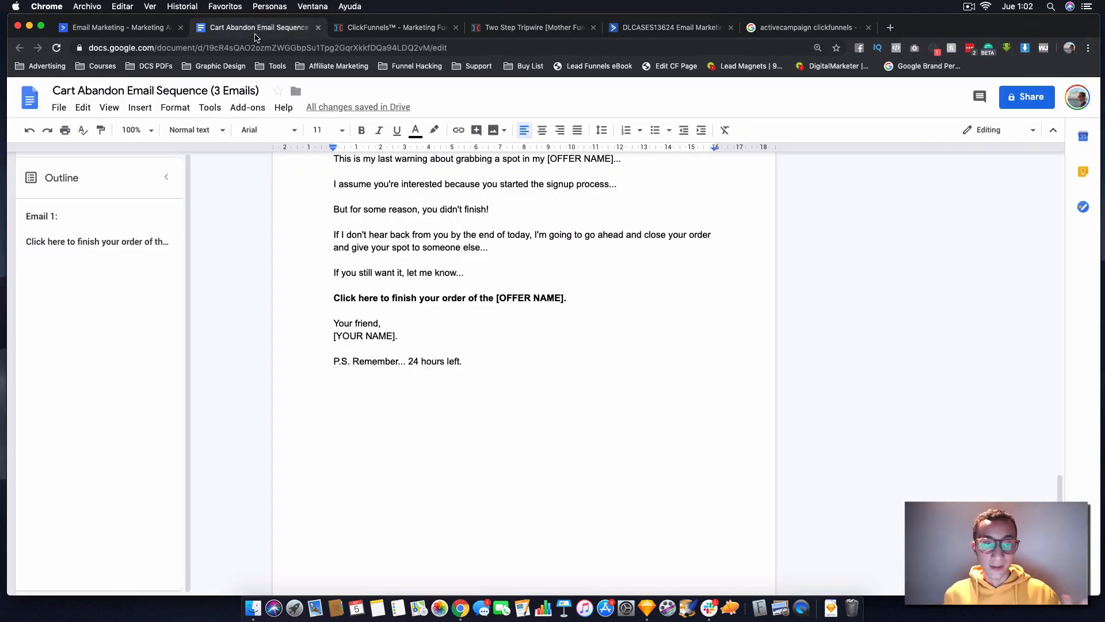
scroll(666, 304, up, 20)
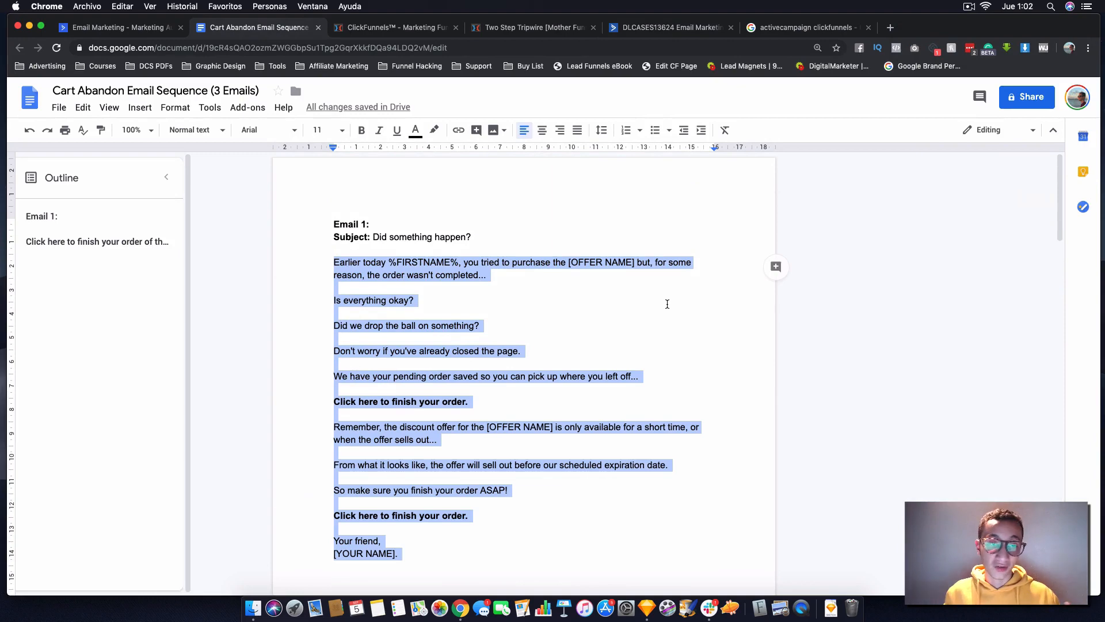
click(1027, 96)
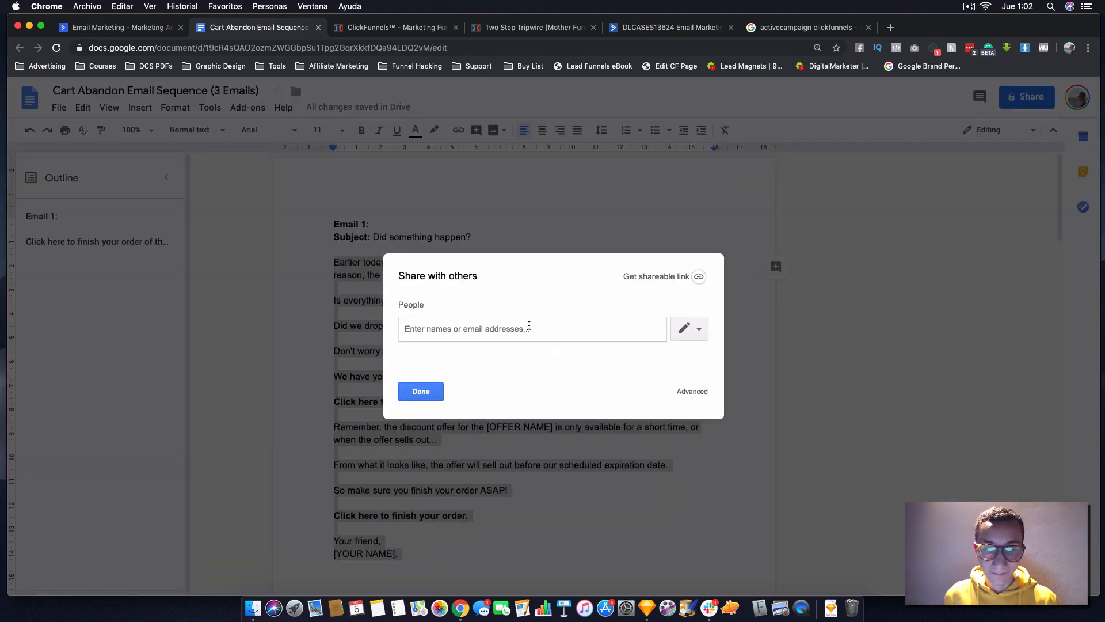
click(690, 277)
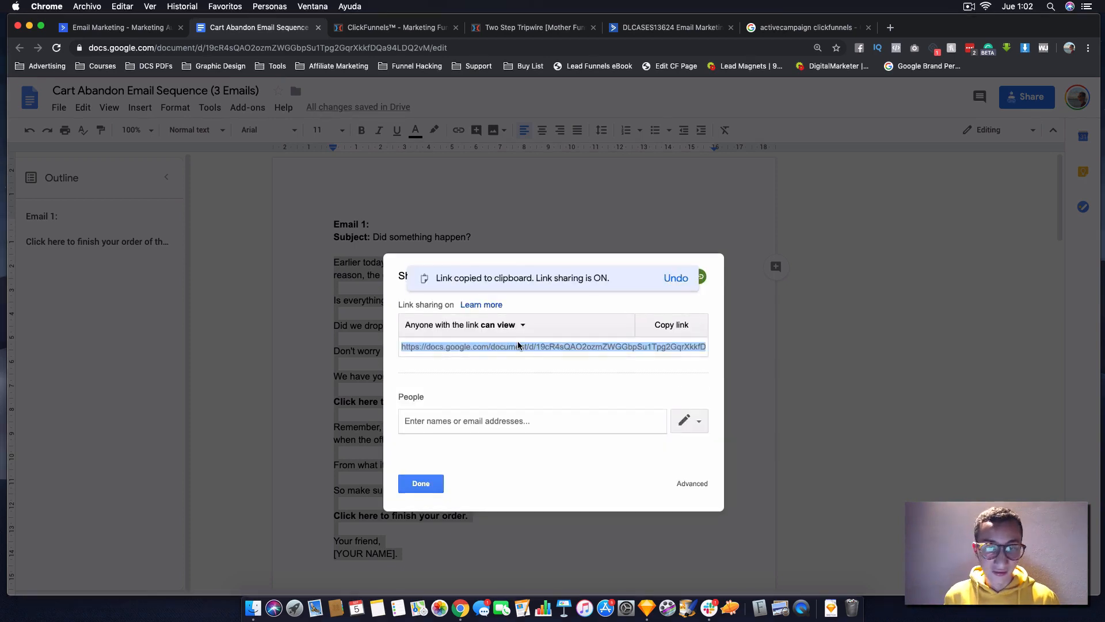
- Open the shared document link in an incognito window and check whether its file options allow making a copy
key(super+shift+n)
key(super+v)
key(Return)
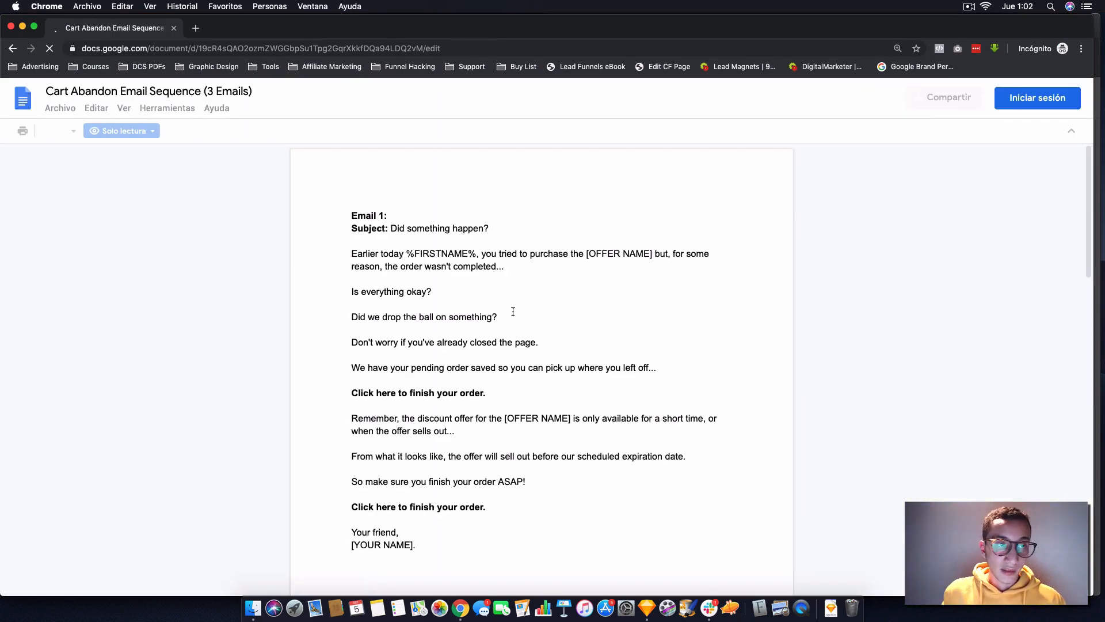
click(55, 111)
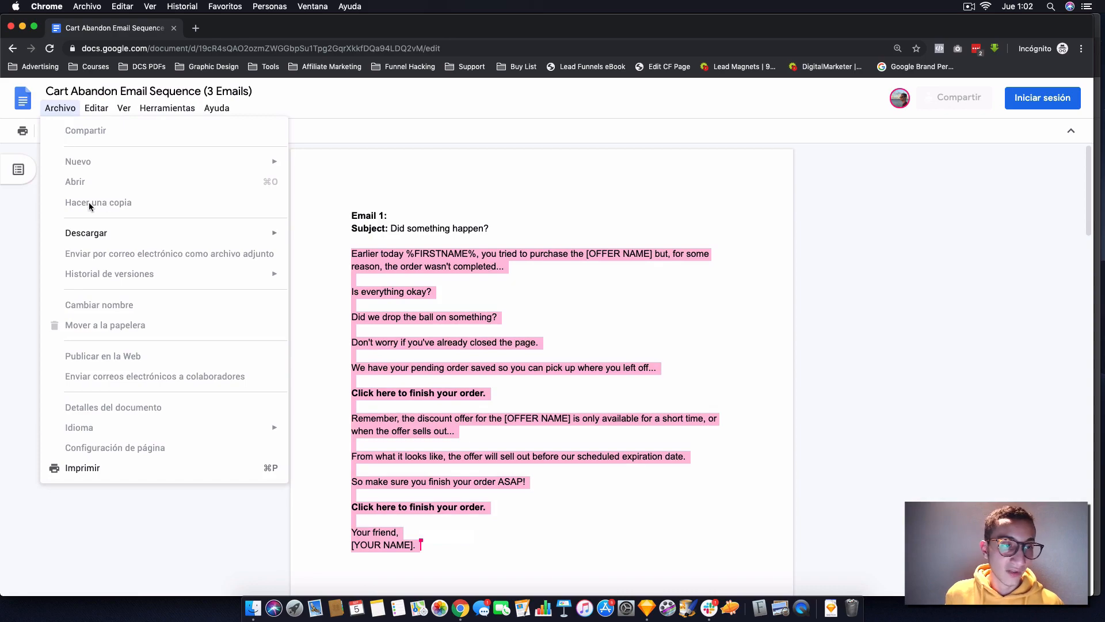
key(ctrl+Up)
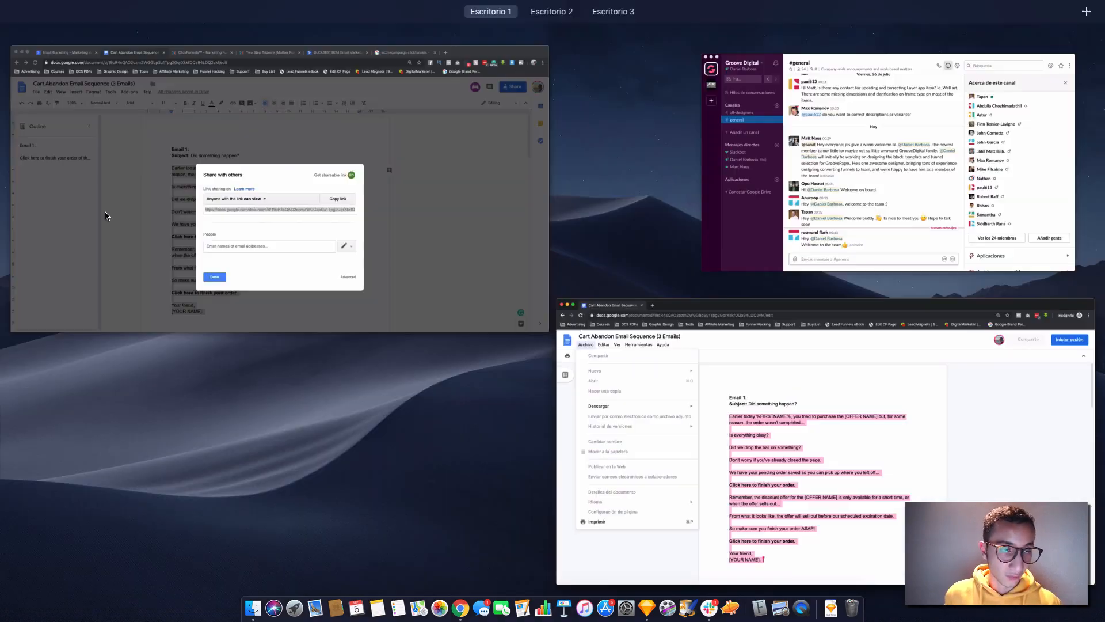
- Return to the original document window, finish its sharing settings, and check its file options for making a copy
click(228, 222)
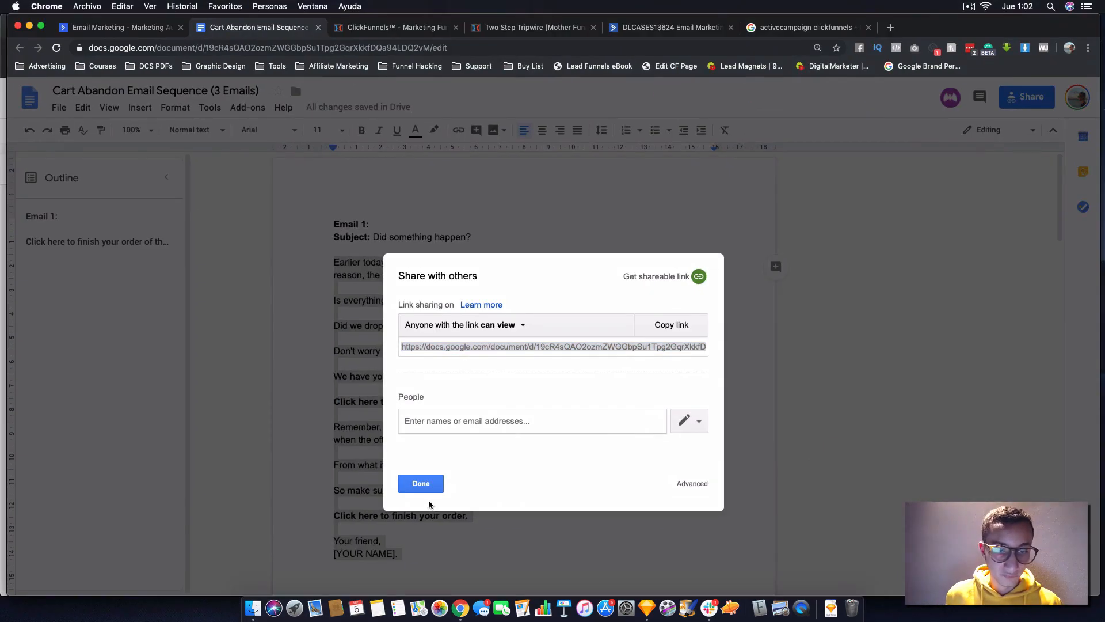
click(421, 484)
click(57, 109)
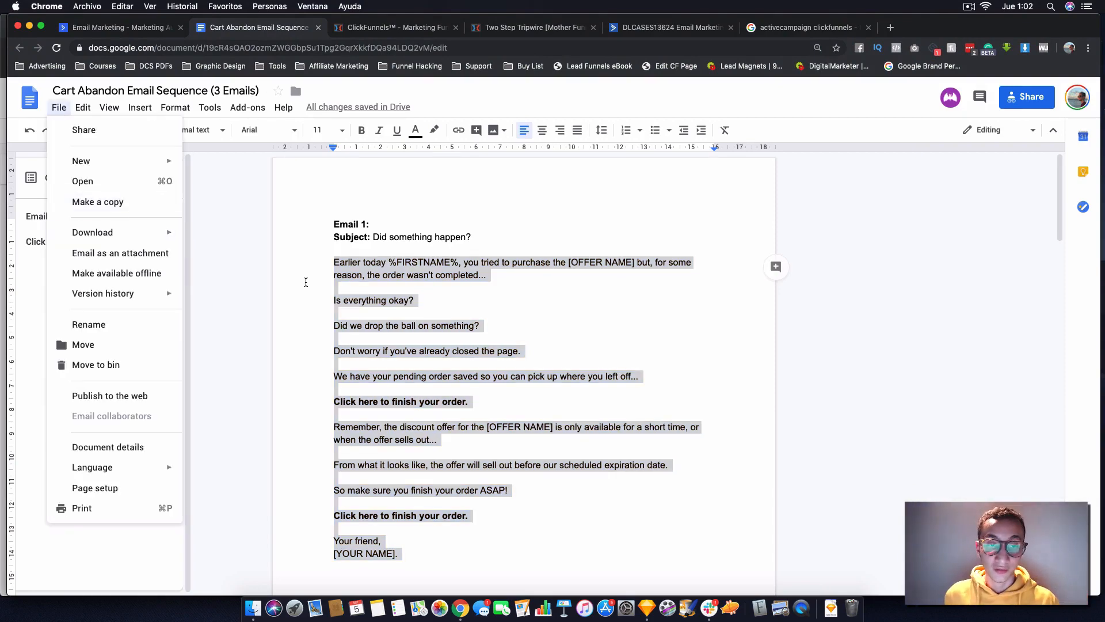
click(455, 274)
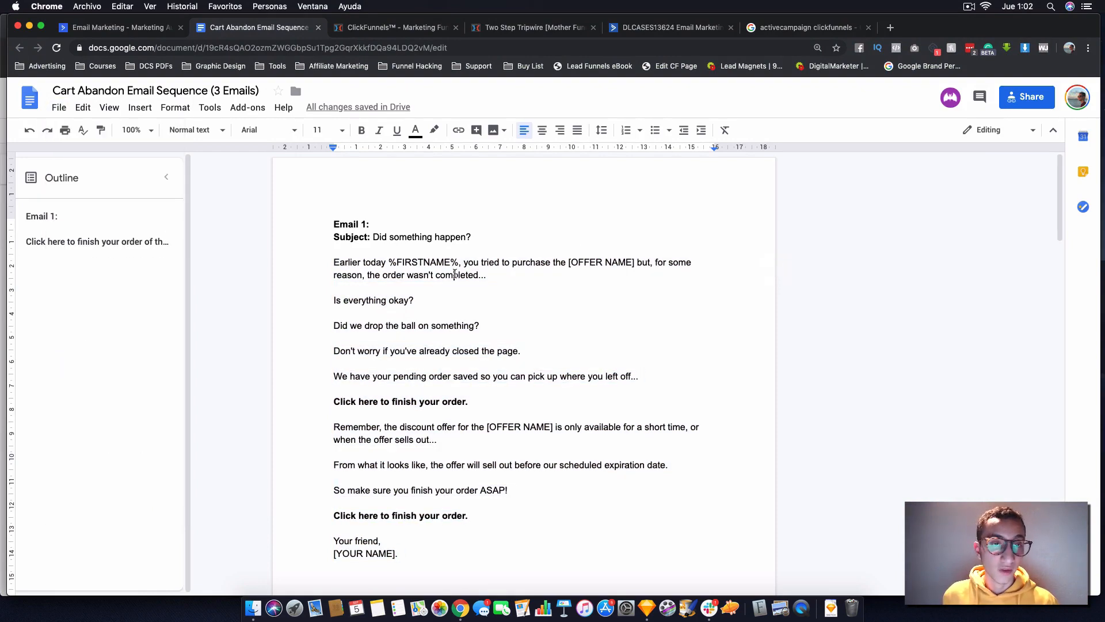
- Switch to the ActiveCampaign homepage and view its free trial offer
click(115, 28)
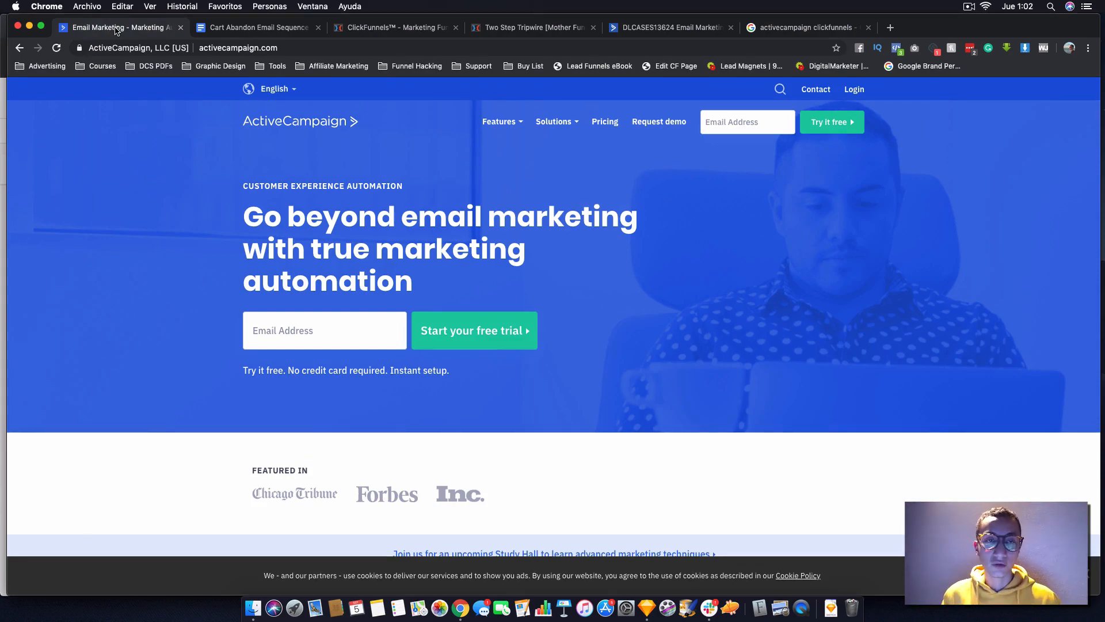
key(ctrl+Tab)
key(ctrl+shift+Tab)
key(ctrl+shift+Tab)
click(133, 28)
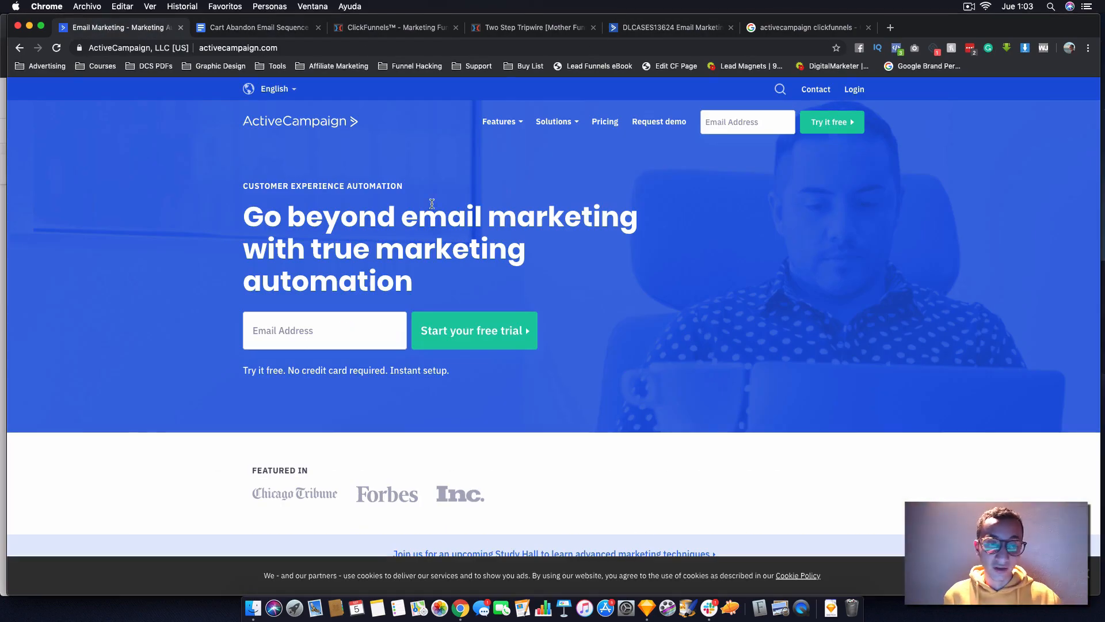
scroll(94, 303, down, 1)
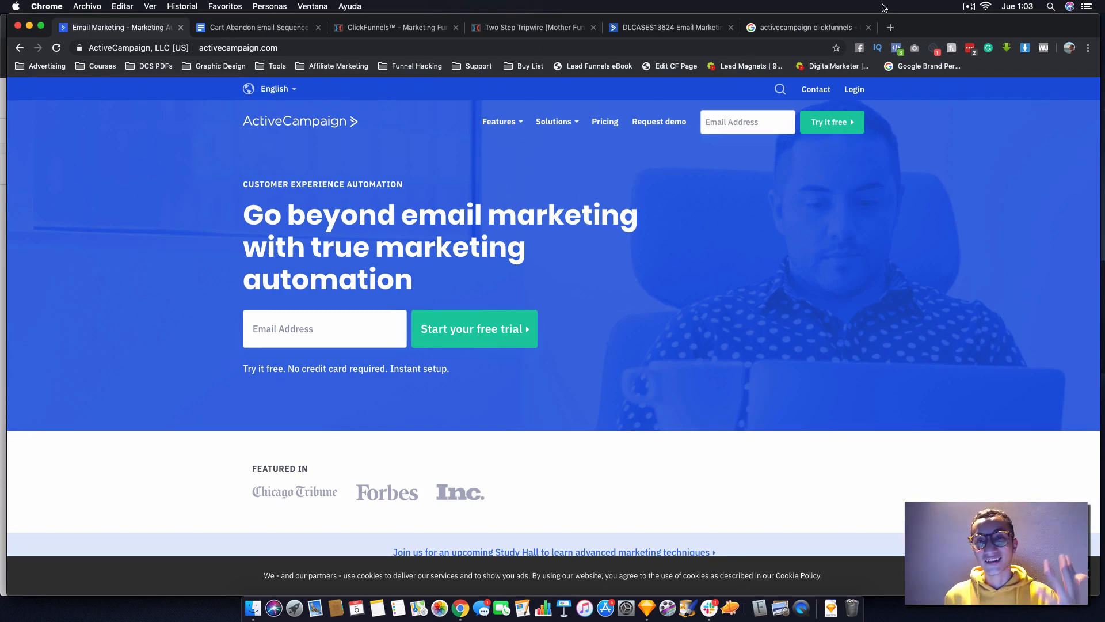
click(969, 7)
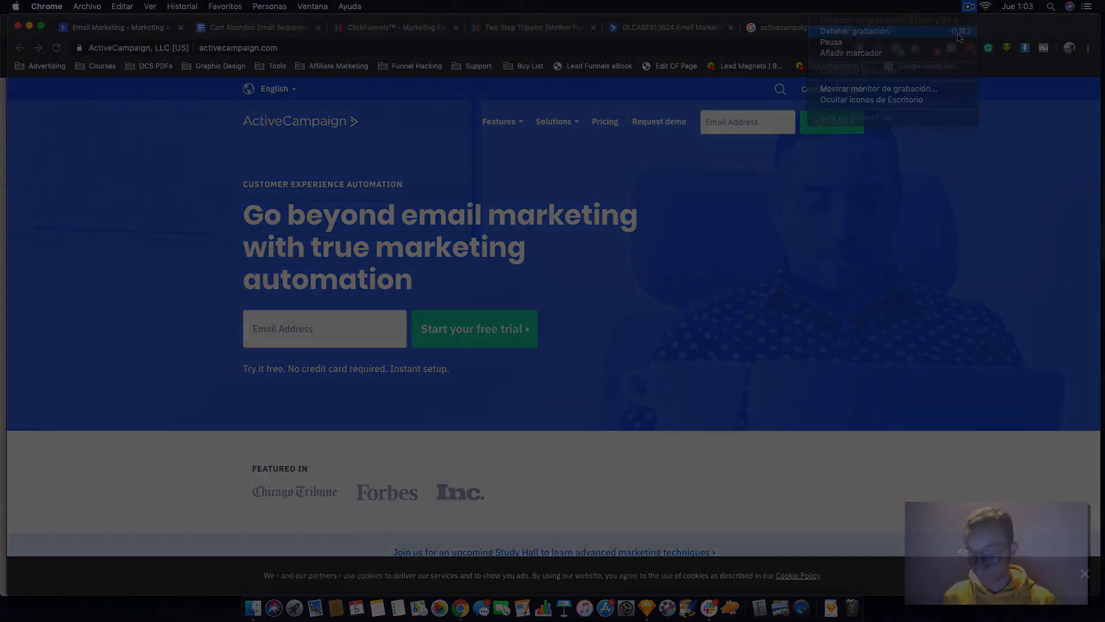